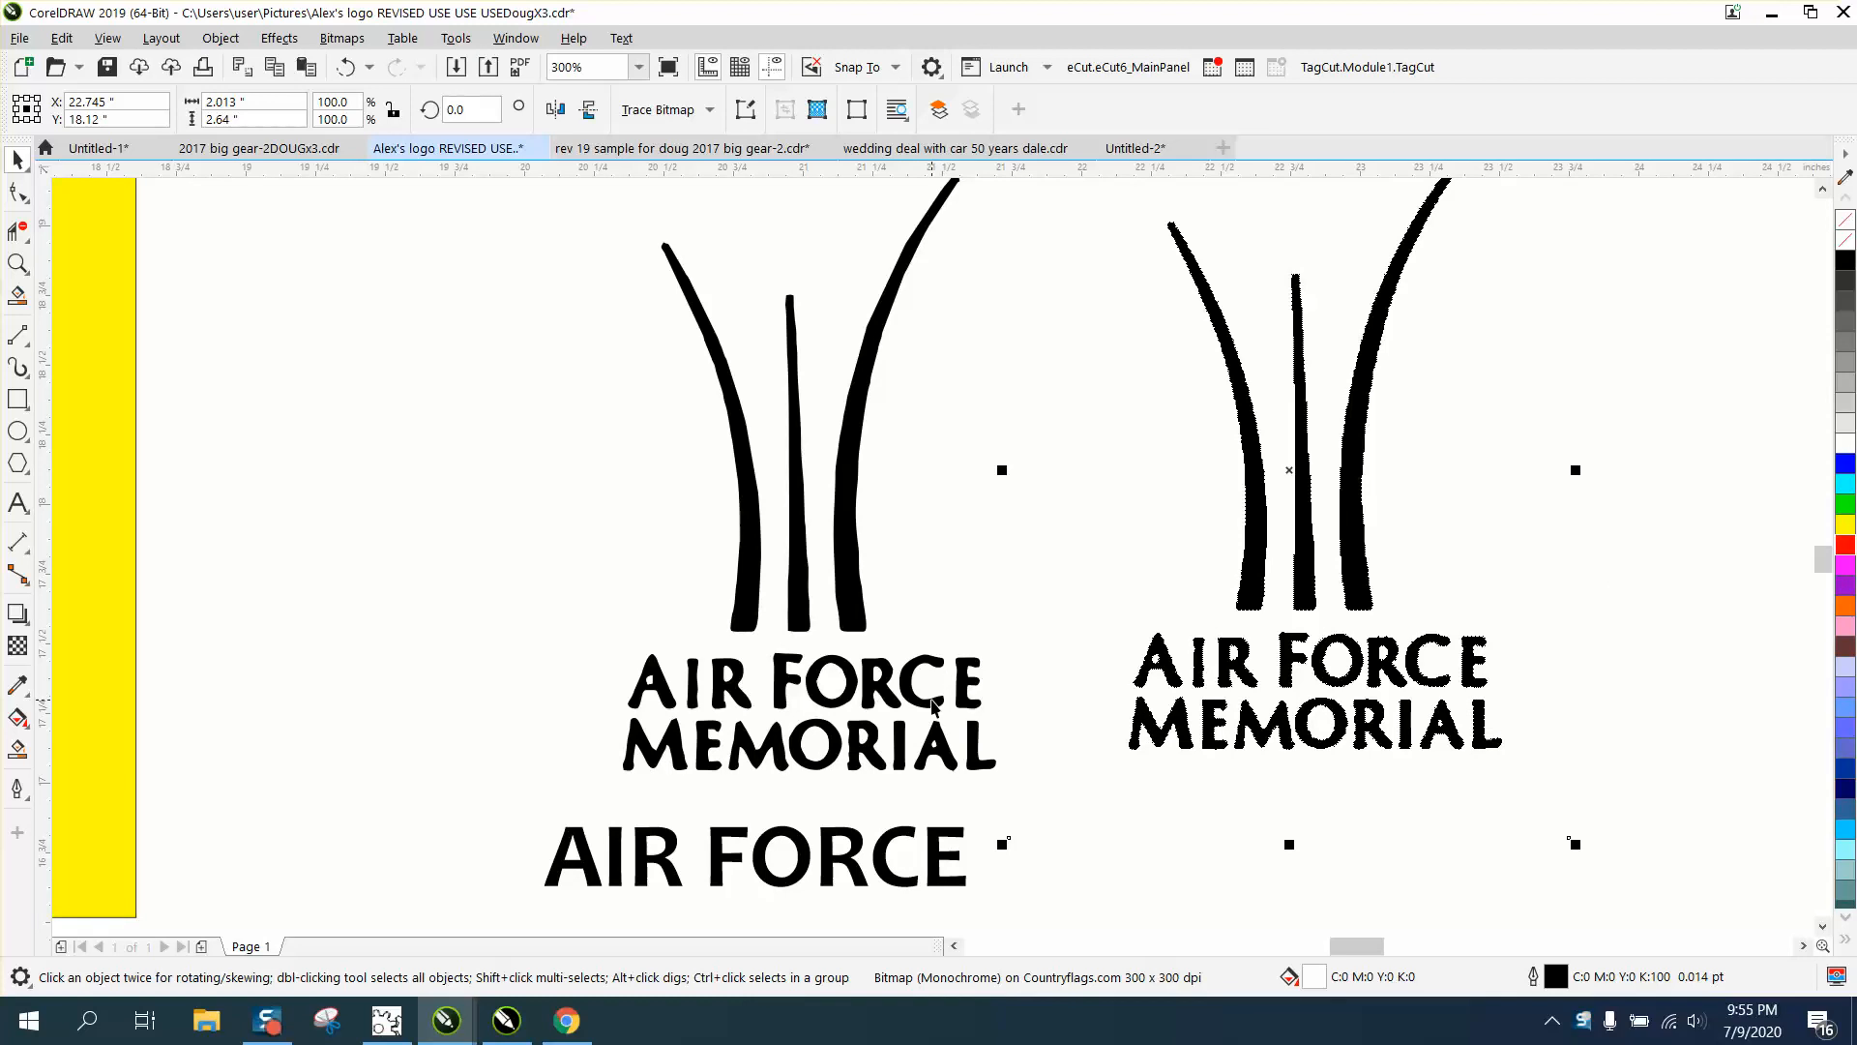
# Move the Candara AIR FORCE MEMORIAL text directly beneath the bitmap version of the logo.
pyautogui.click(873, 764)
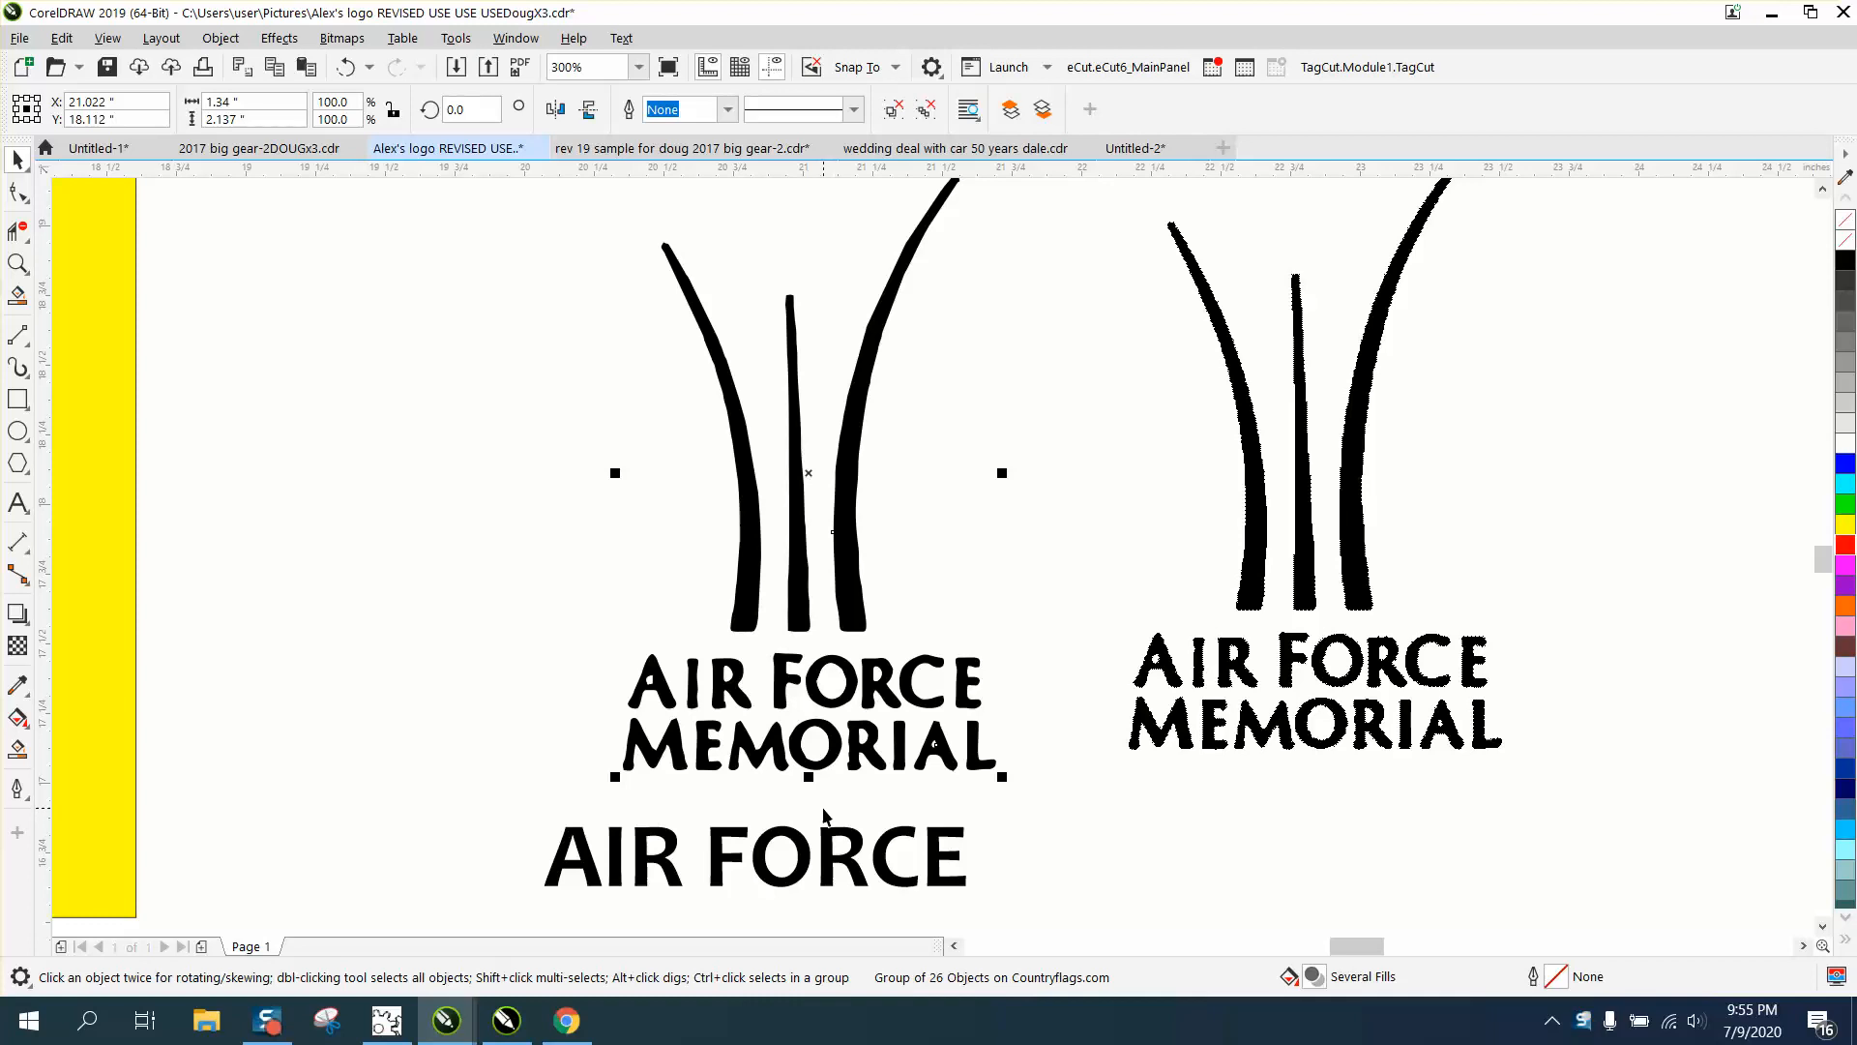
pyautogui.moveTo(808, 852); pyautogui.dragTo(858, 802)
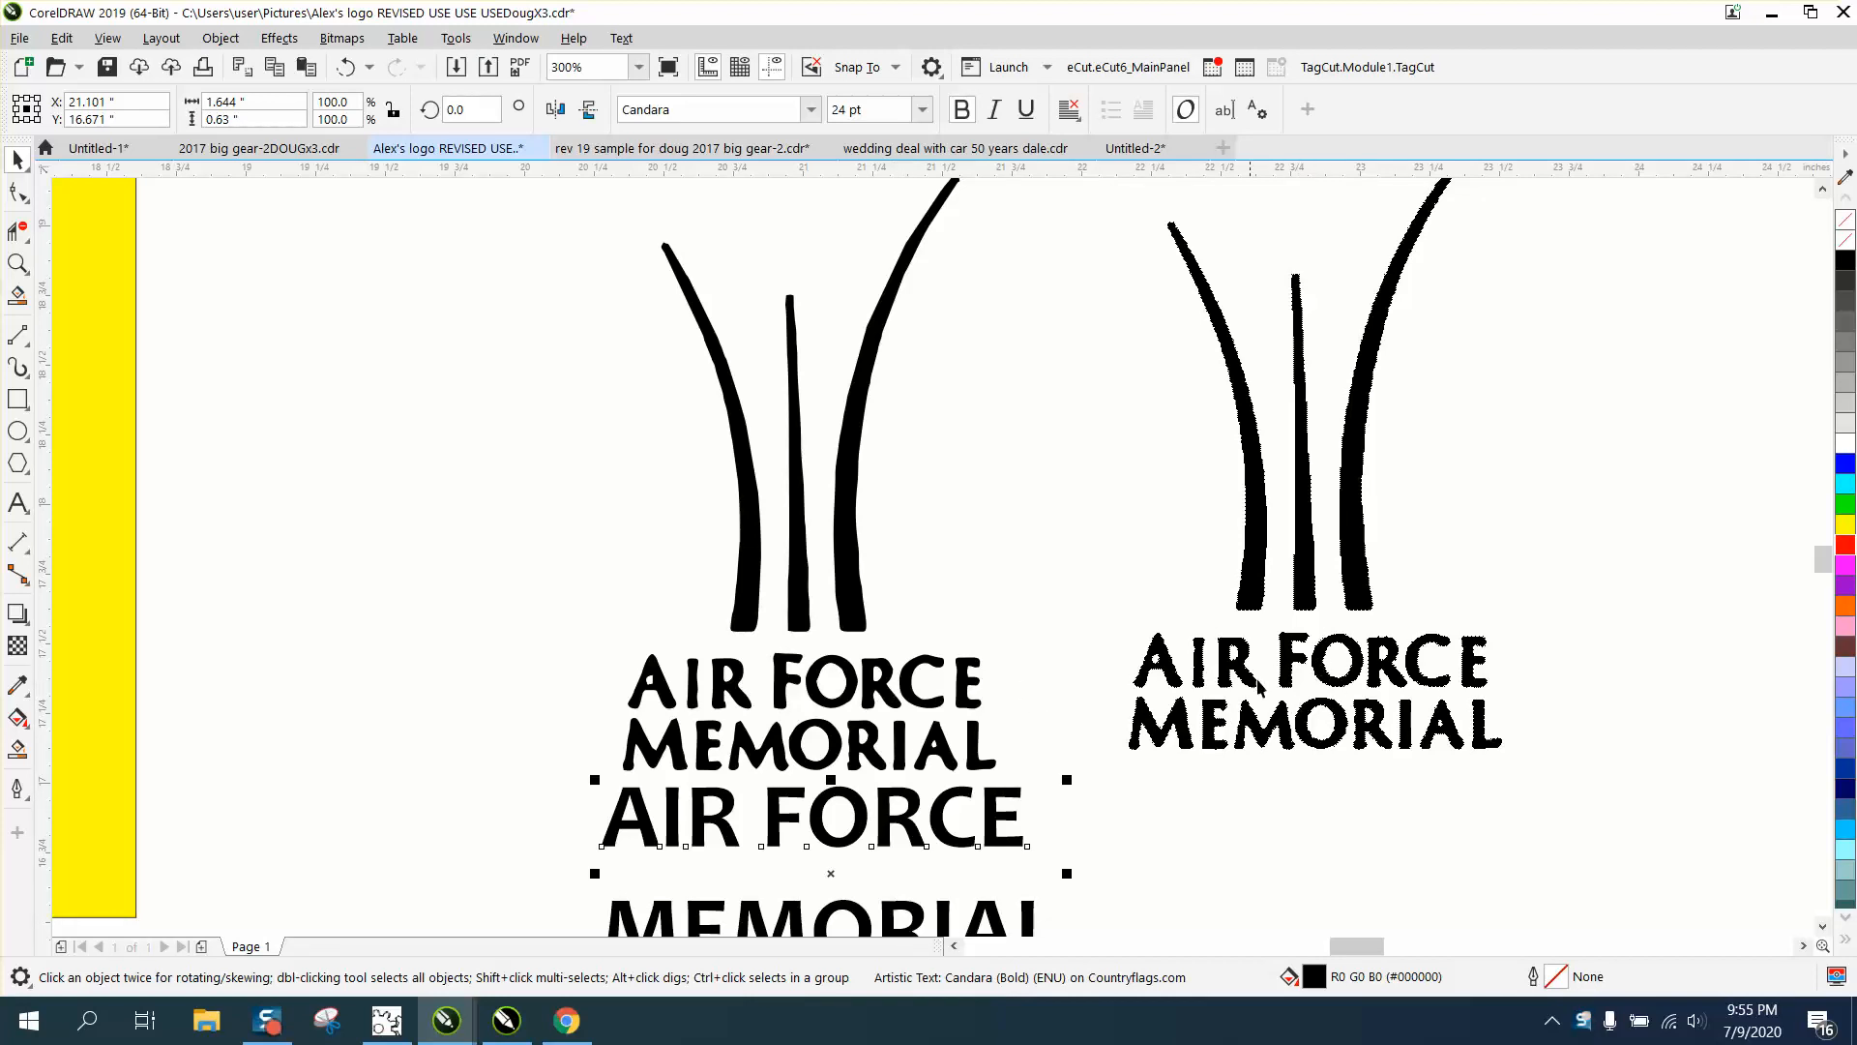
pyautogui.moveTo(987, 838); pyautogui.dragTo(1485, 842)
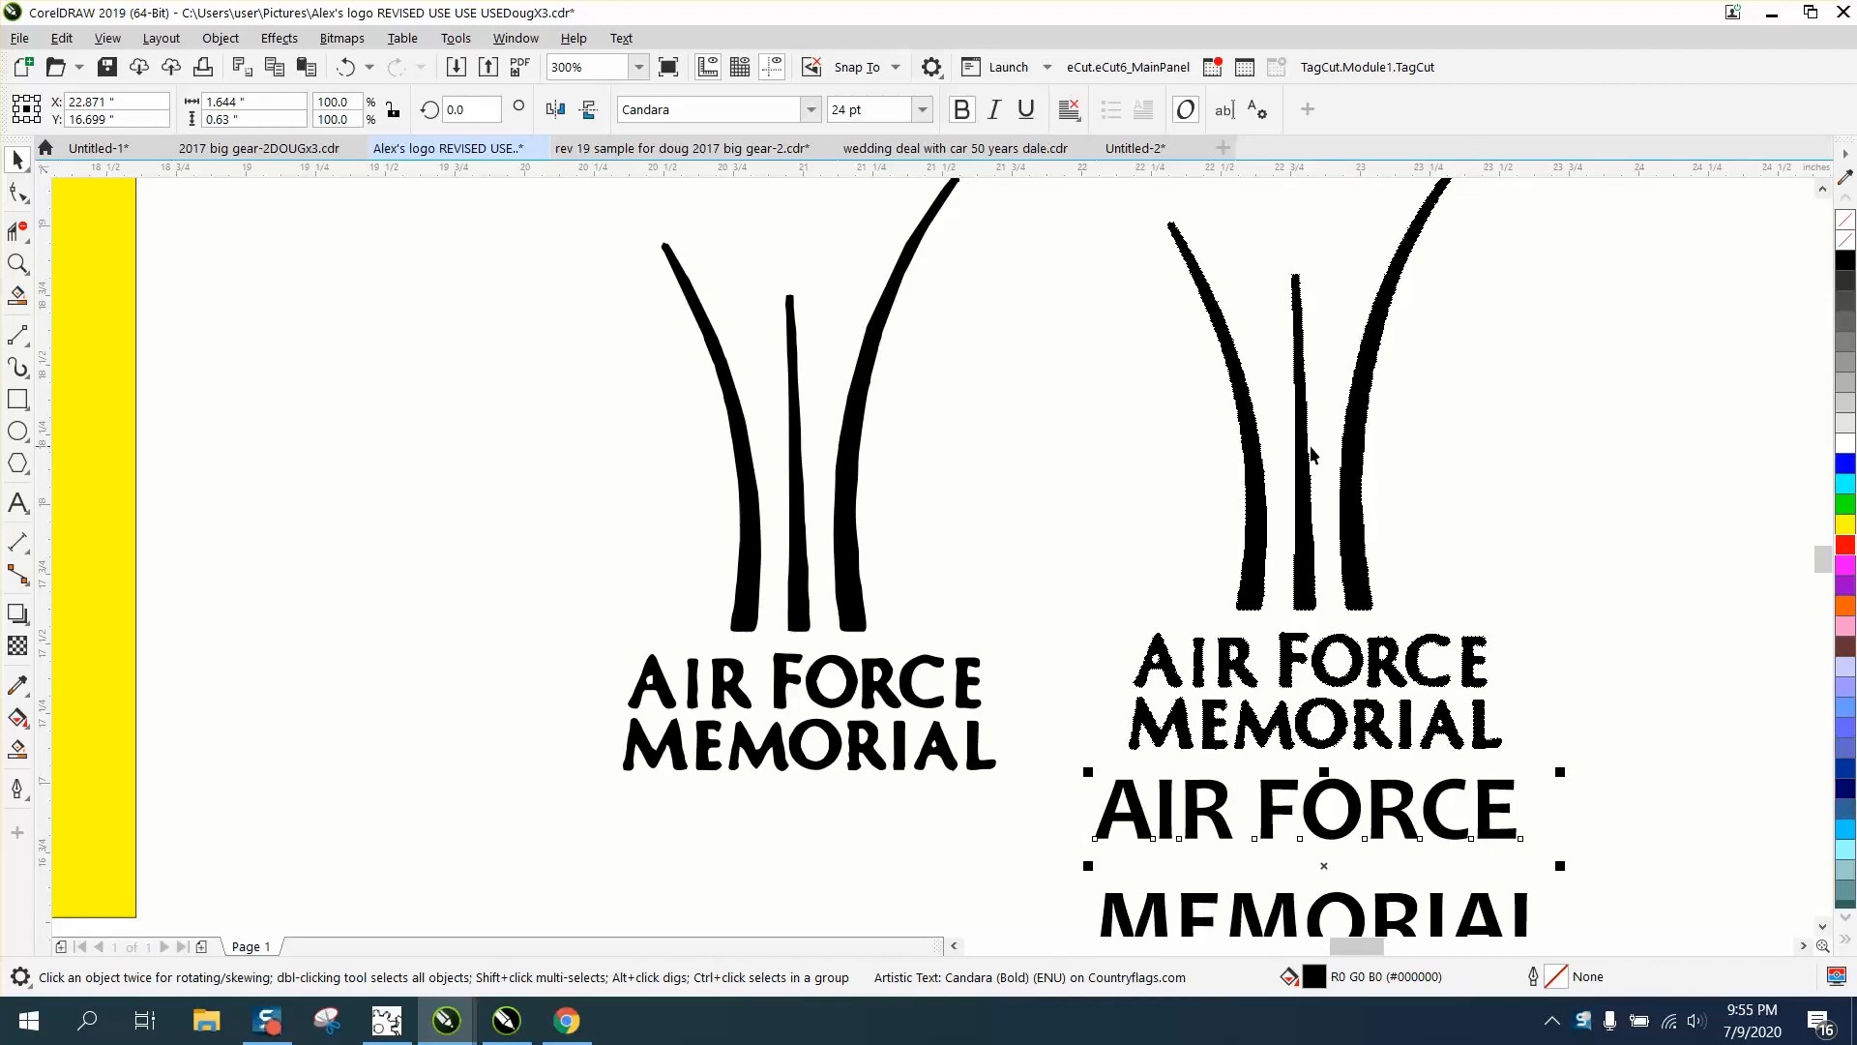
# Examine the edge quality of the spires in the bitmap logo, the logo on the yellow rectangle and the traced logo.
pyautogui.click(18, 263)
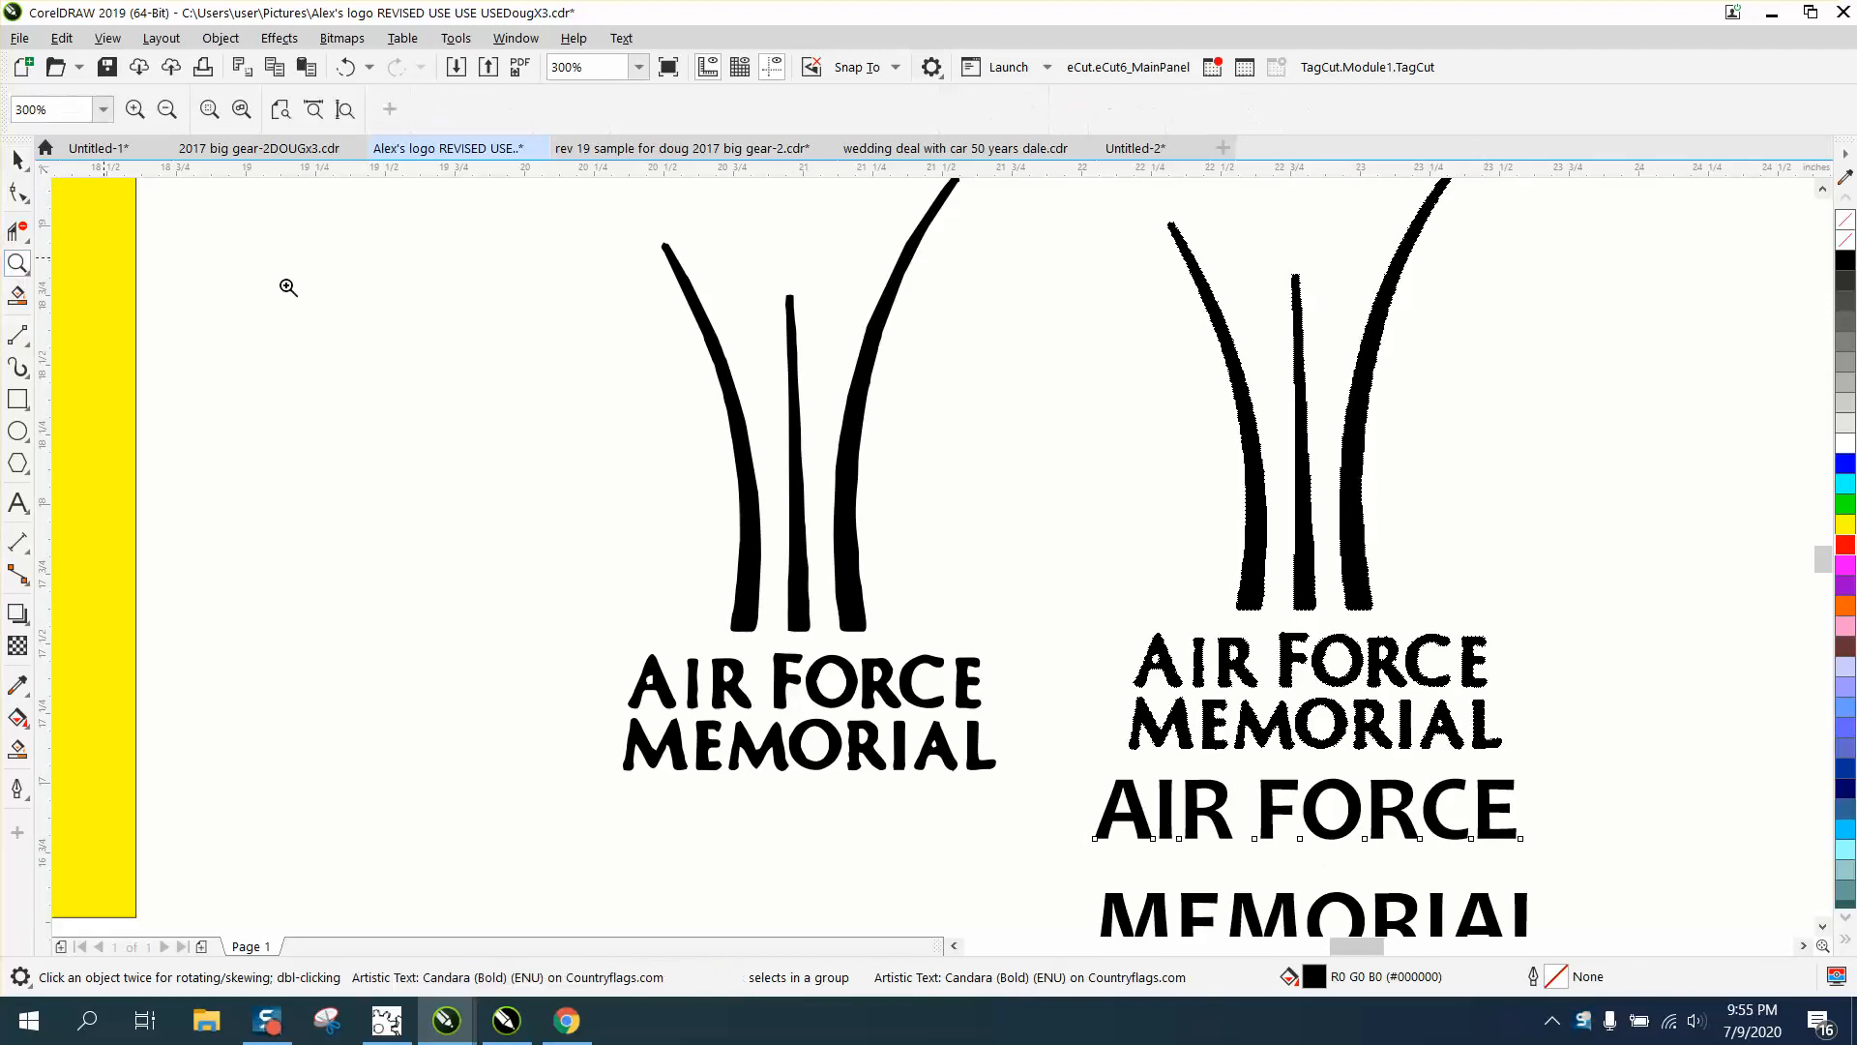
pyautogui.moveTo(1243, 405); pyautogui.dragTo(1391, 490)
pyautogui.scroll(-8, 946, 461)
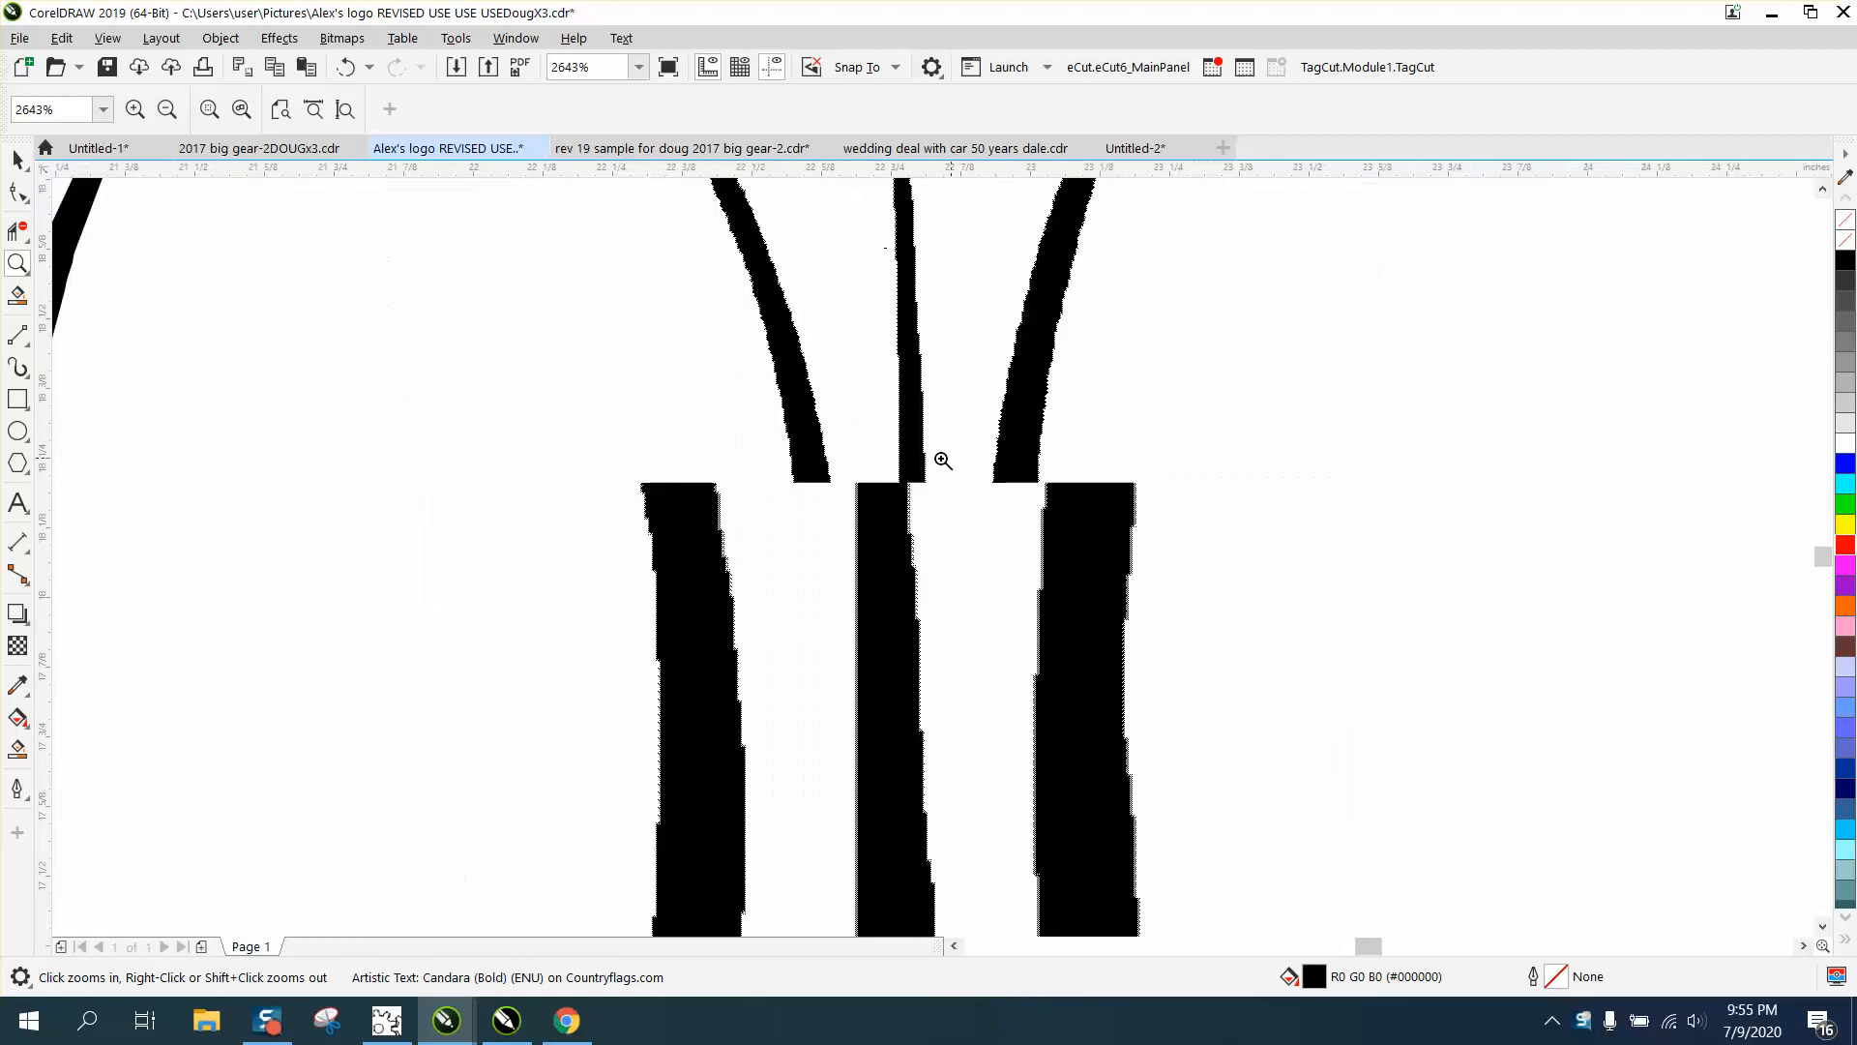
pyautogui.moveTo(118, 375); pyautogui.dragTo(180, 423)
pyautogui.scroll(-1, 221, 435)
pyautogui.scroll(-6, 223, 435)
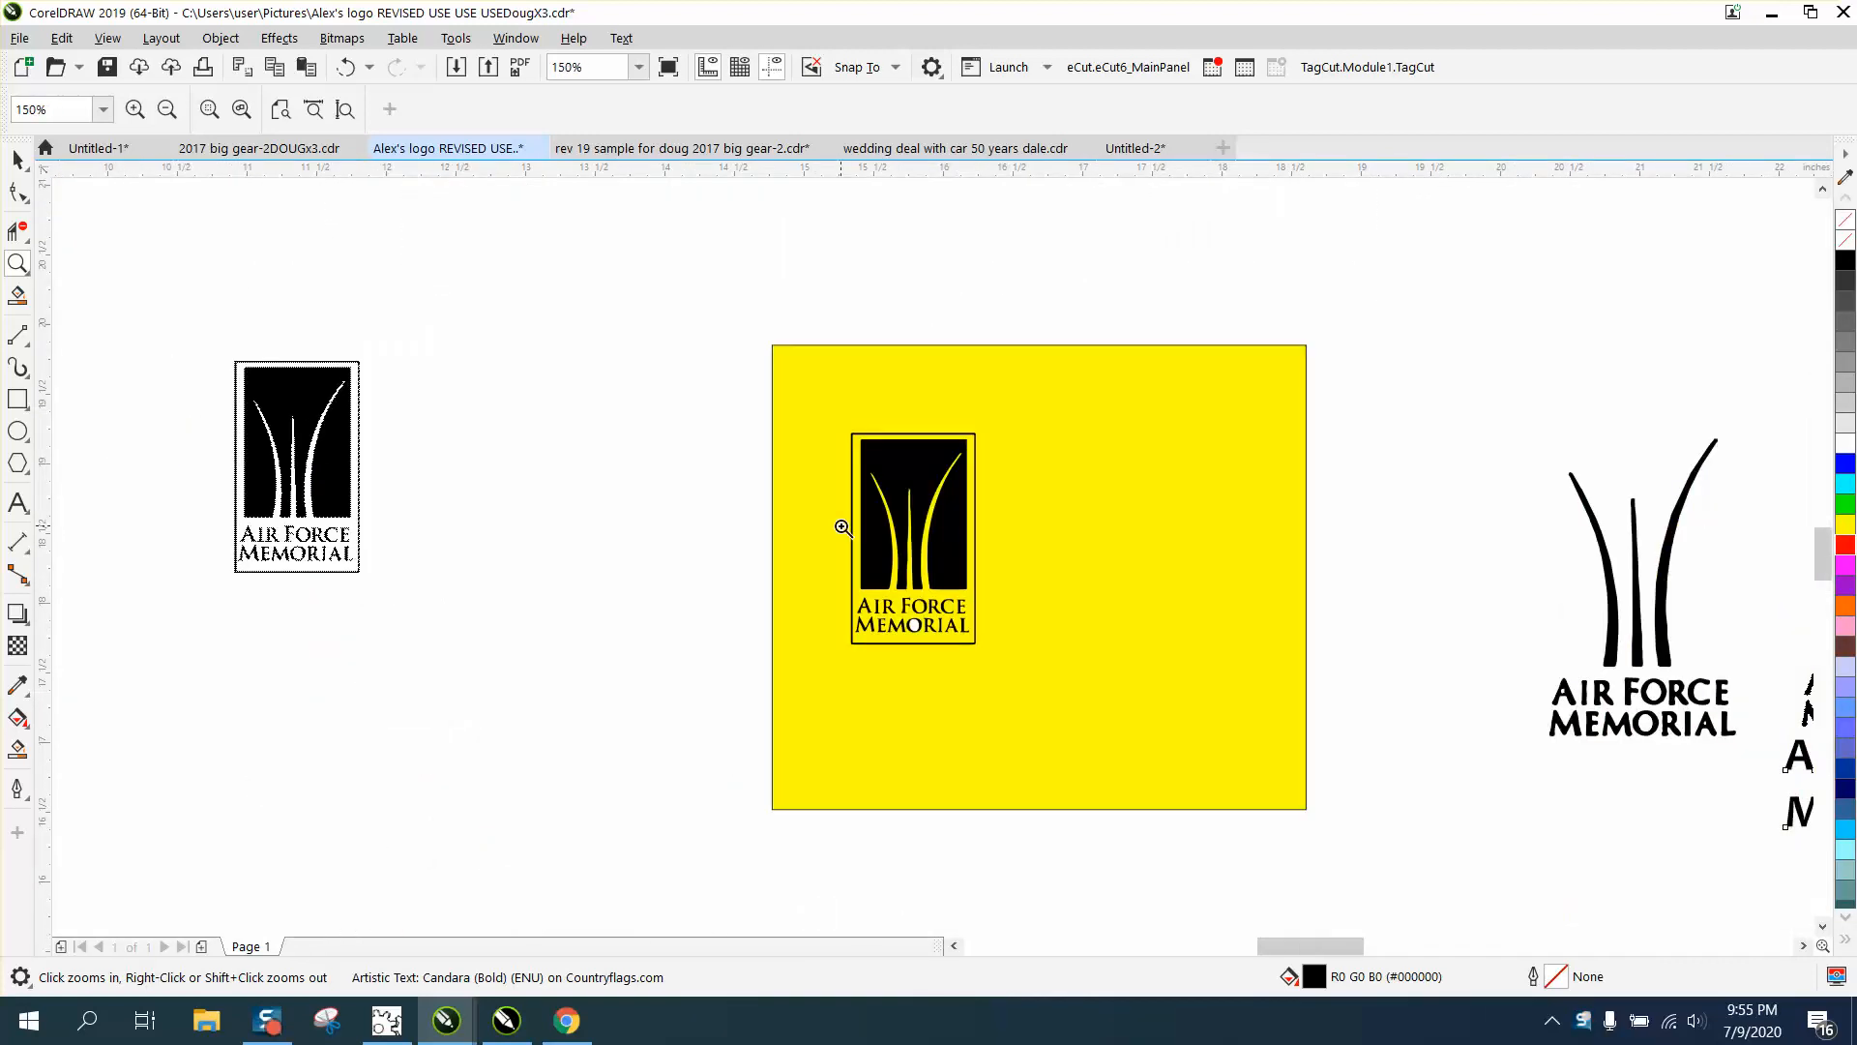
pyautogui.scroll(6, 996, 601)
pyautogui.scroll(-2, 996, 601)
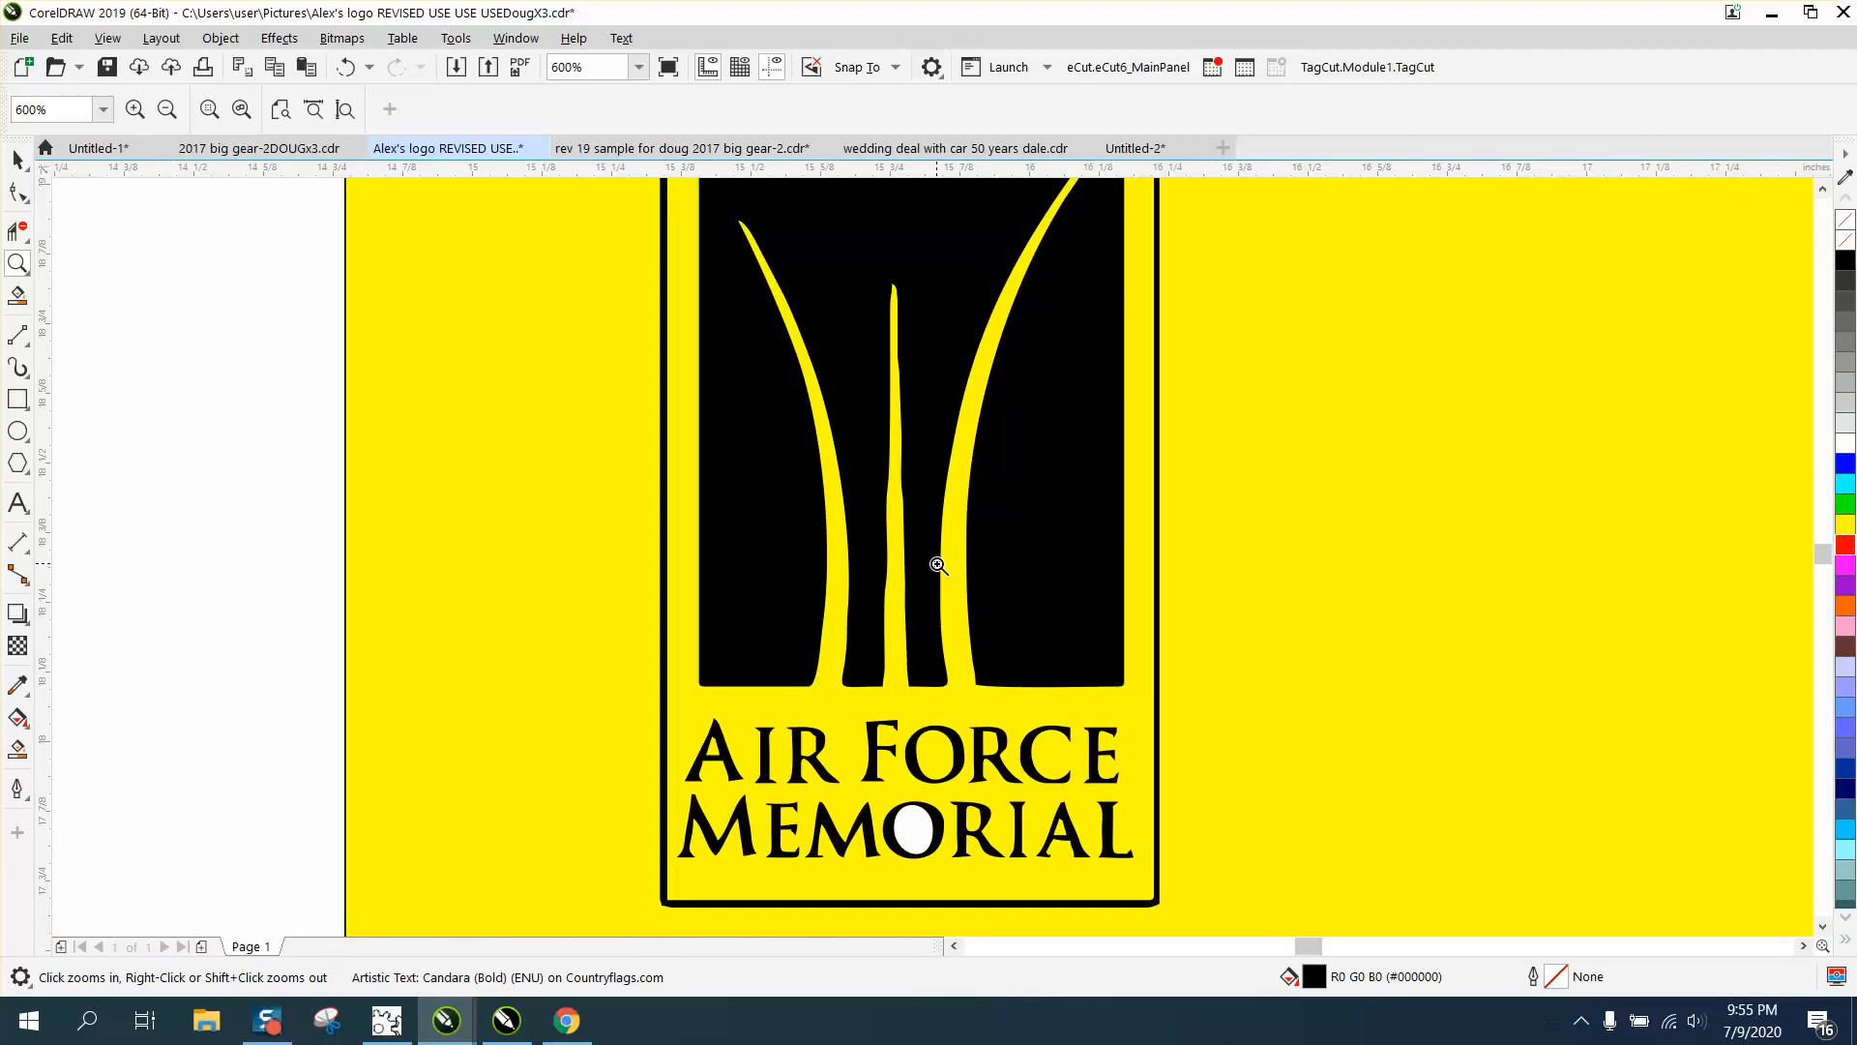
pyautogui.scroll(-1, 885, 562)
pyautogui.scroll(-4, 886, 561)
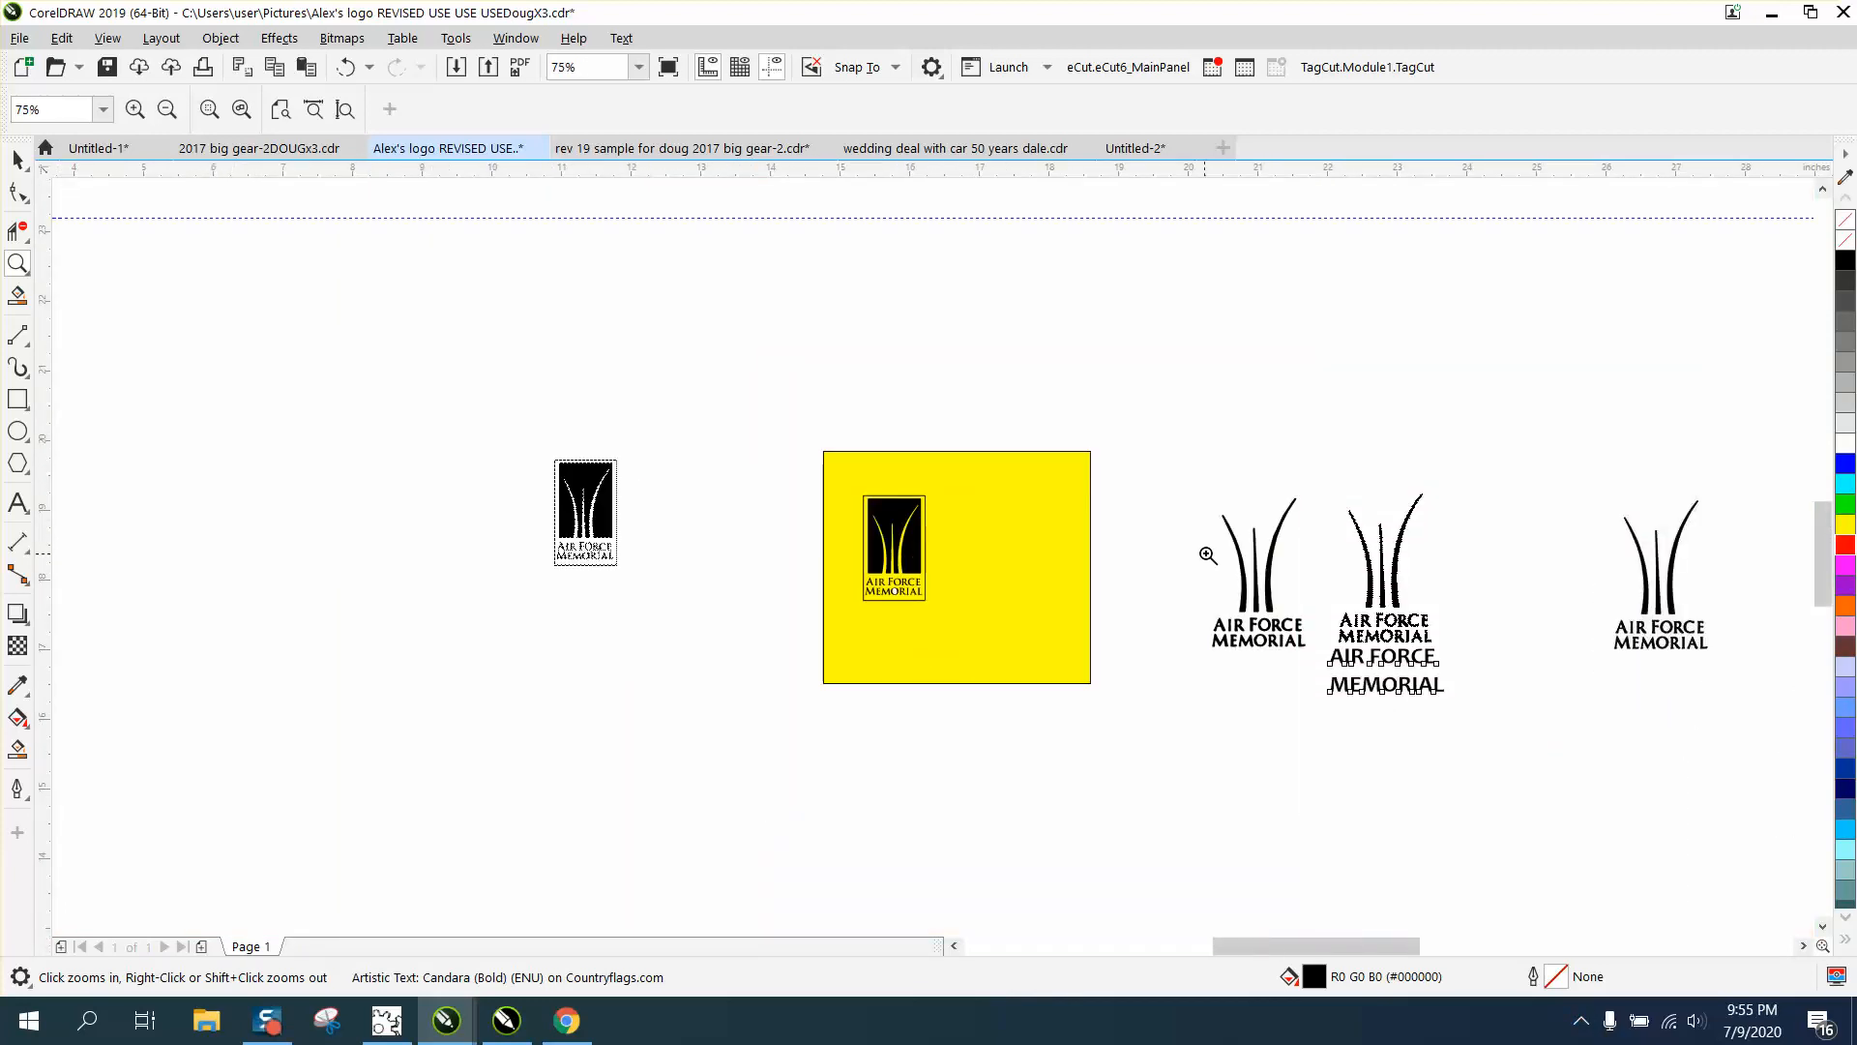
pyautogui.scroll(3, 1345, 648)
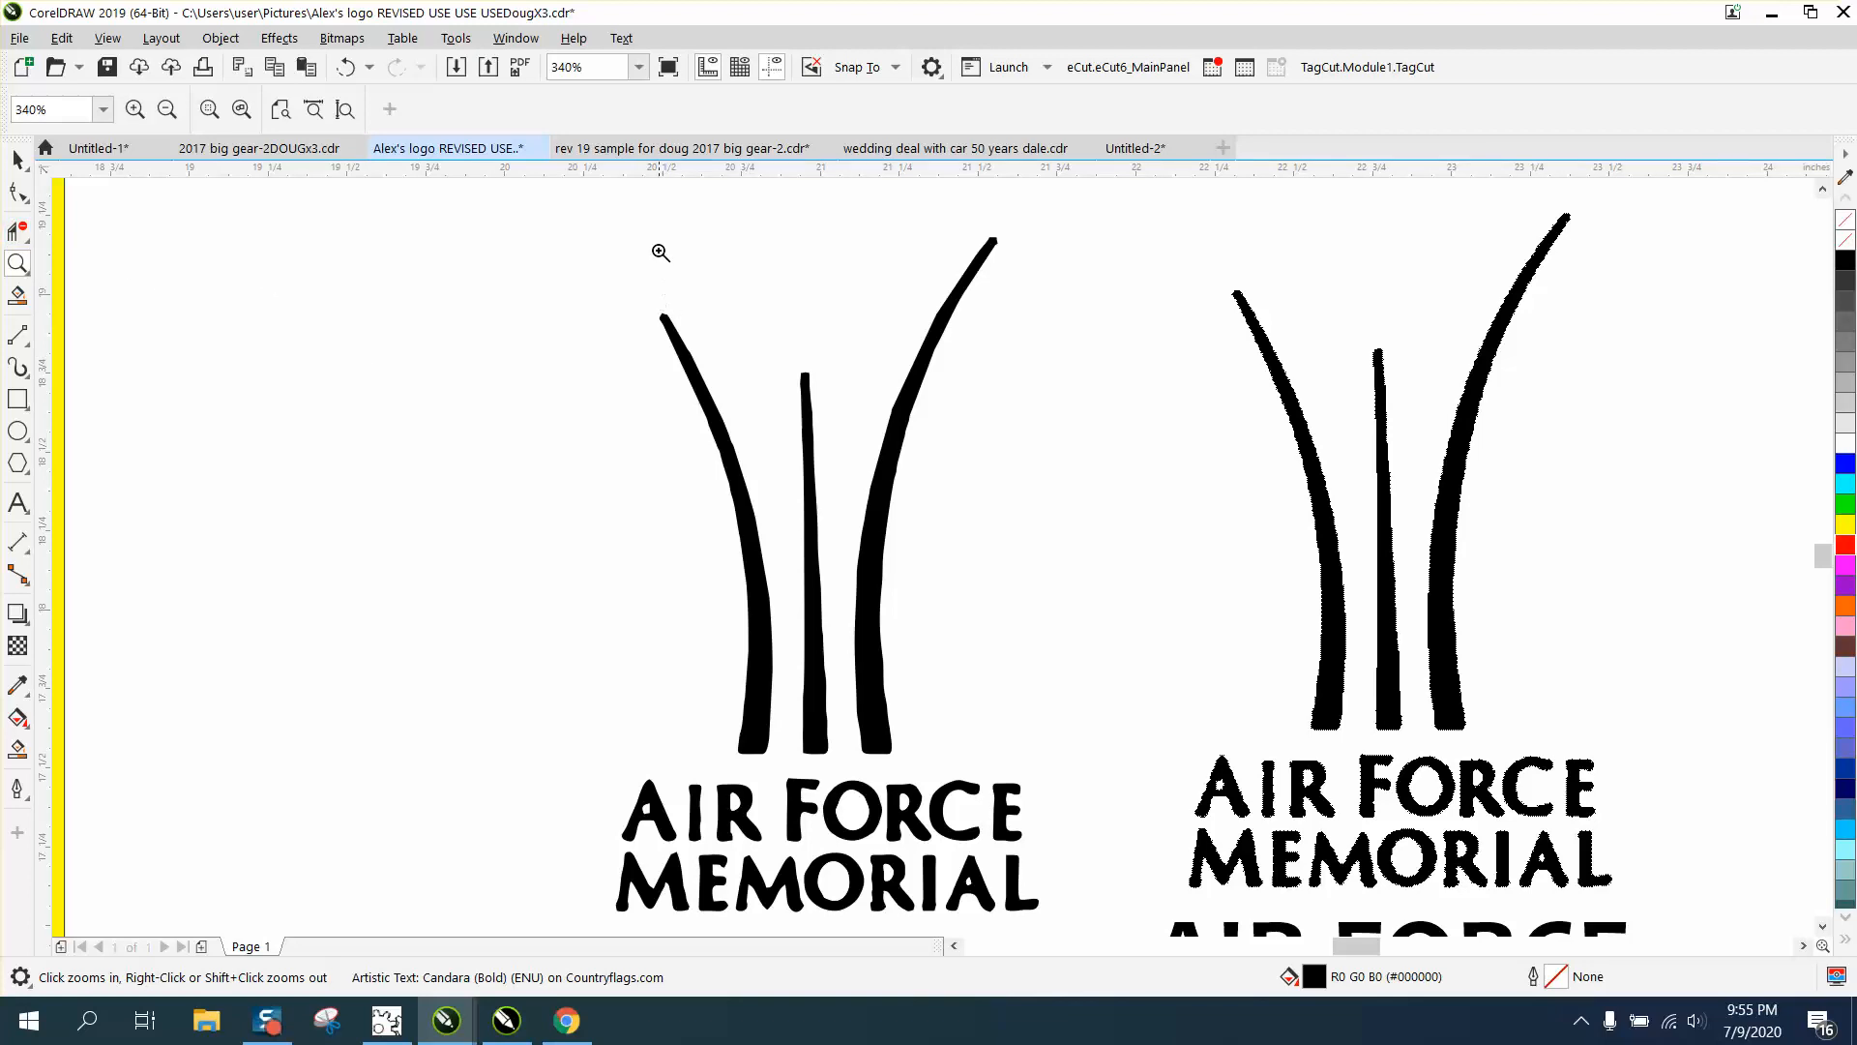
pyautogui.moveTo(986, 406); pyautogui.dragTo(1062, 457)
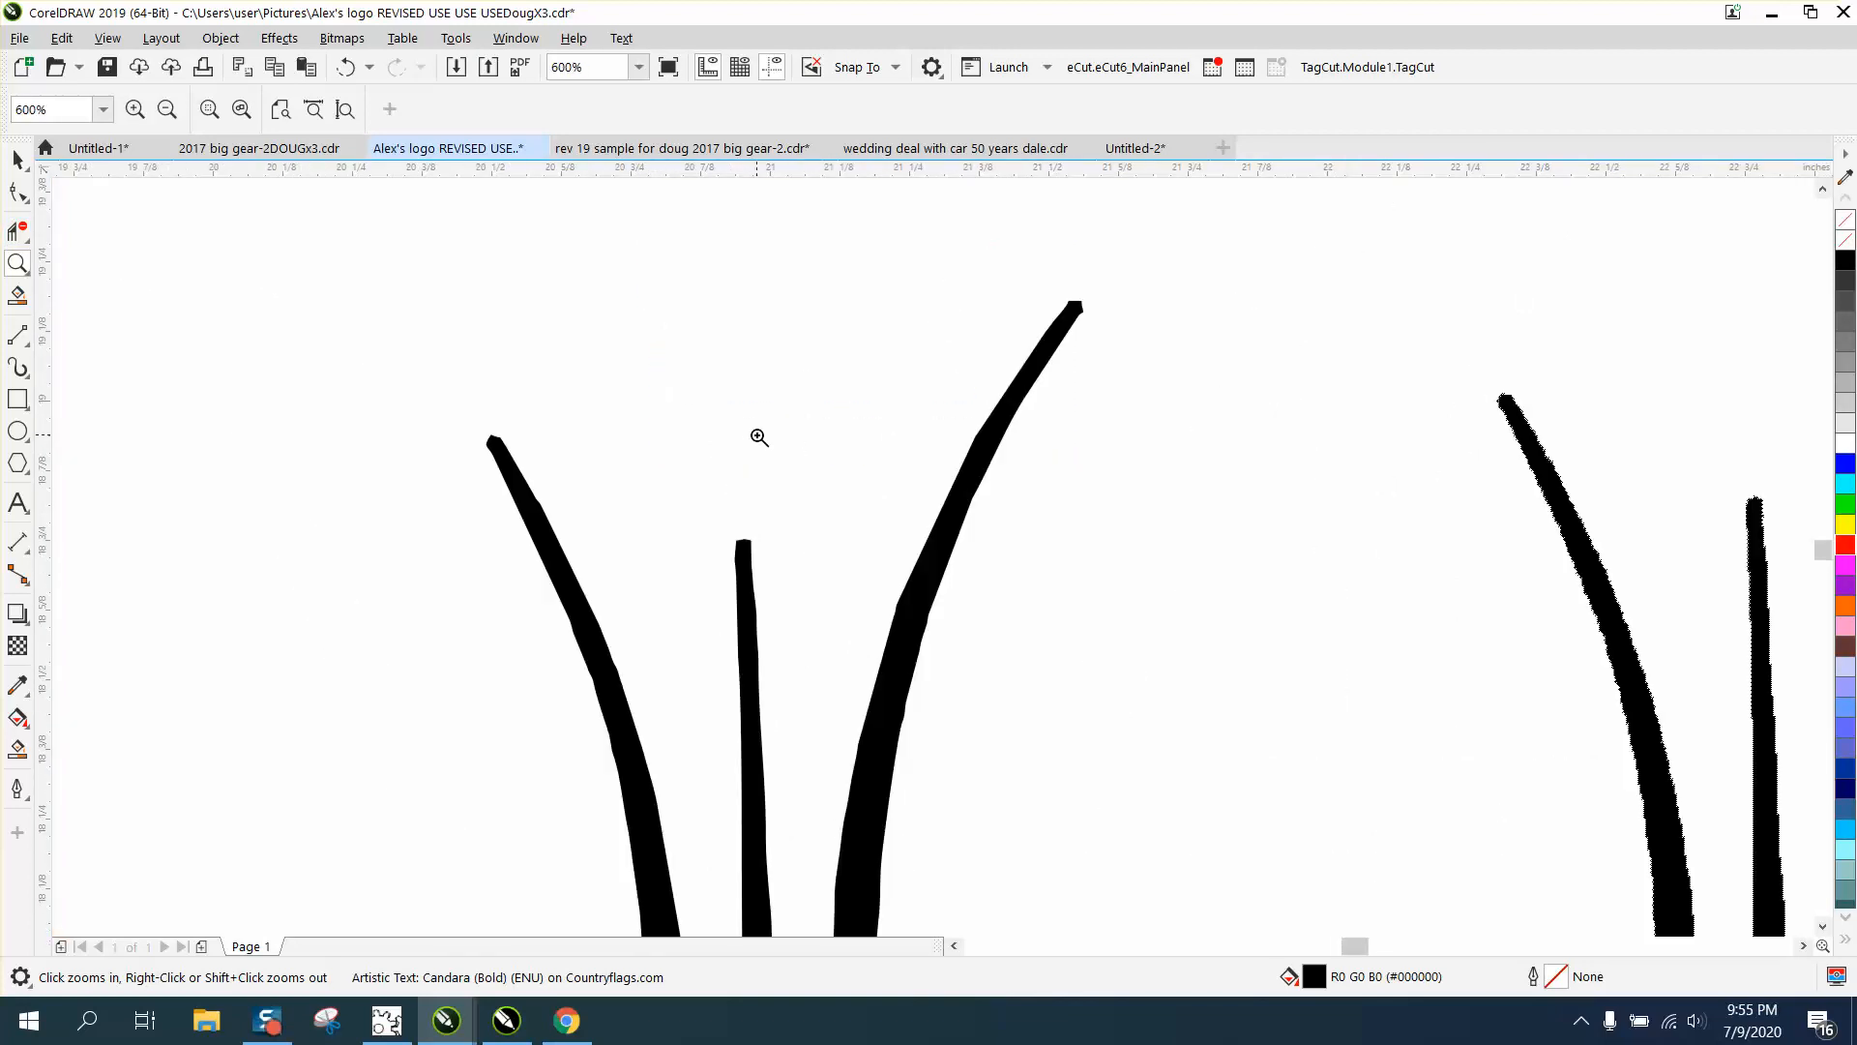
pyautogui.rightClick(784, 410)
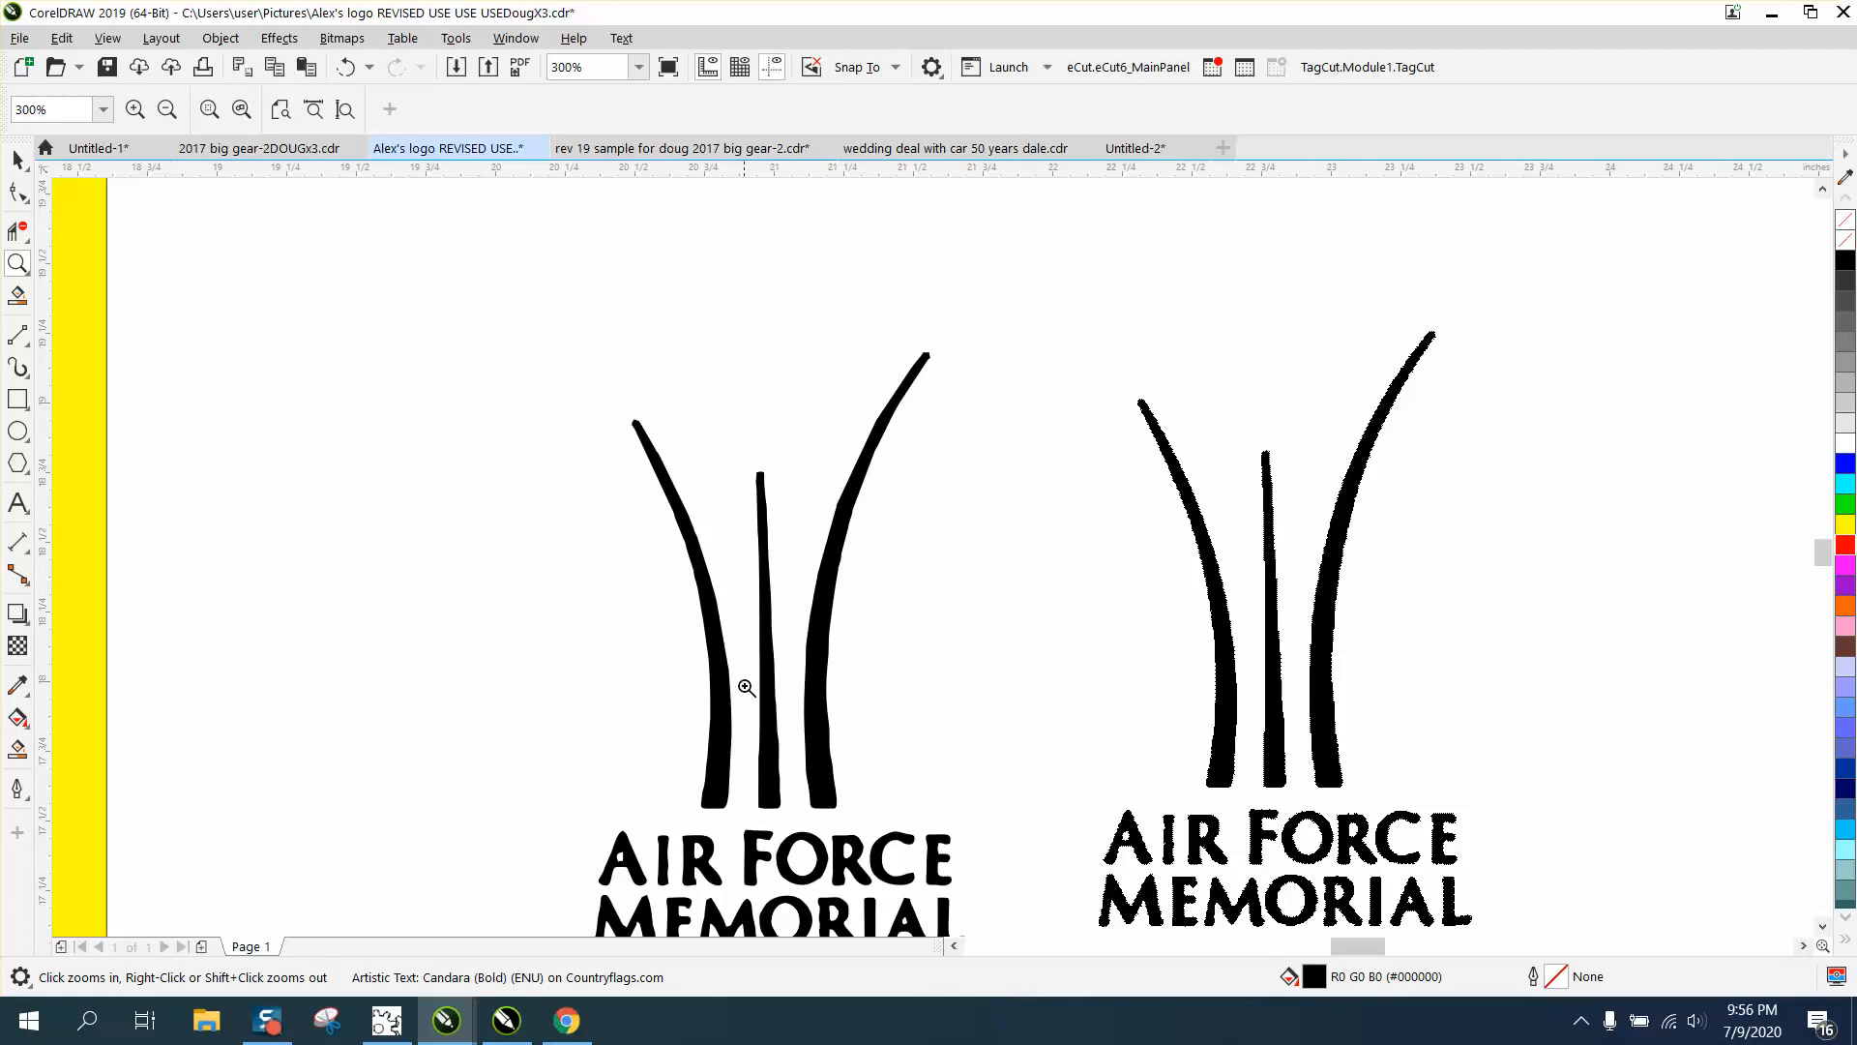
# Activate the Smooth tool and ungroup the traced logo so its spires can be edited individually.
pyautogui.click(31, 202)
pyautogui.click(68, 232)
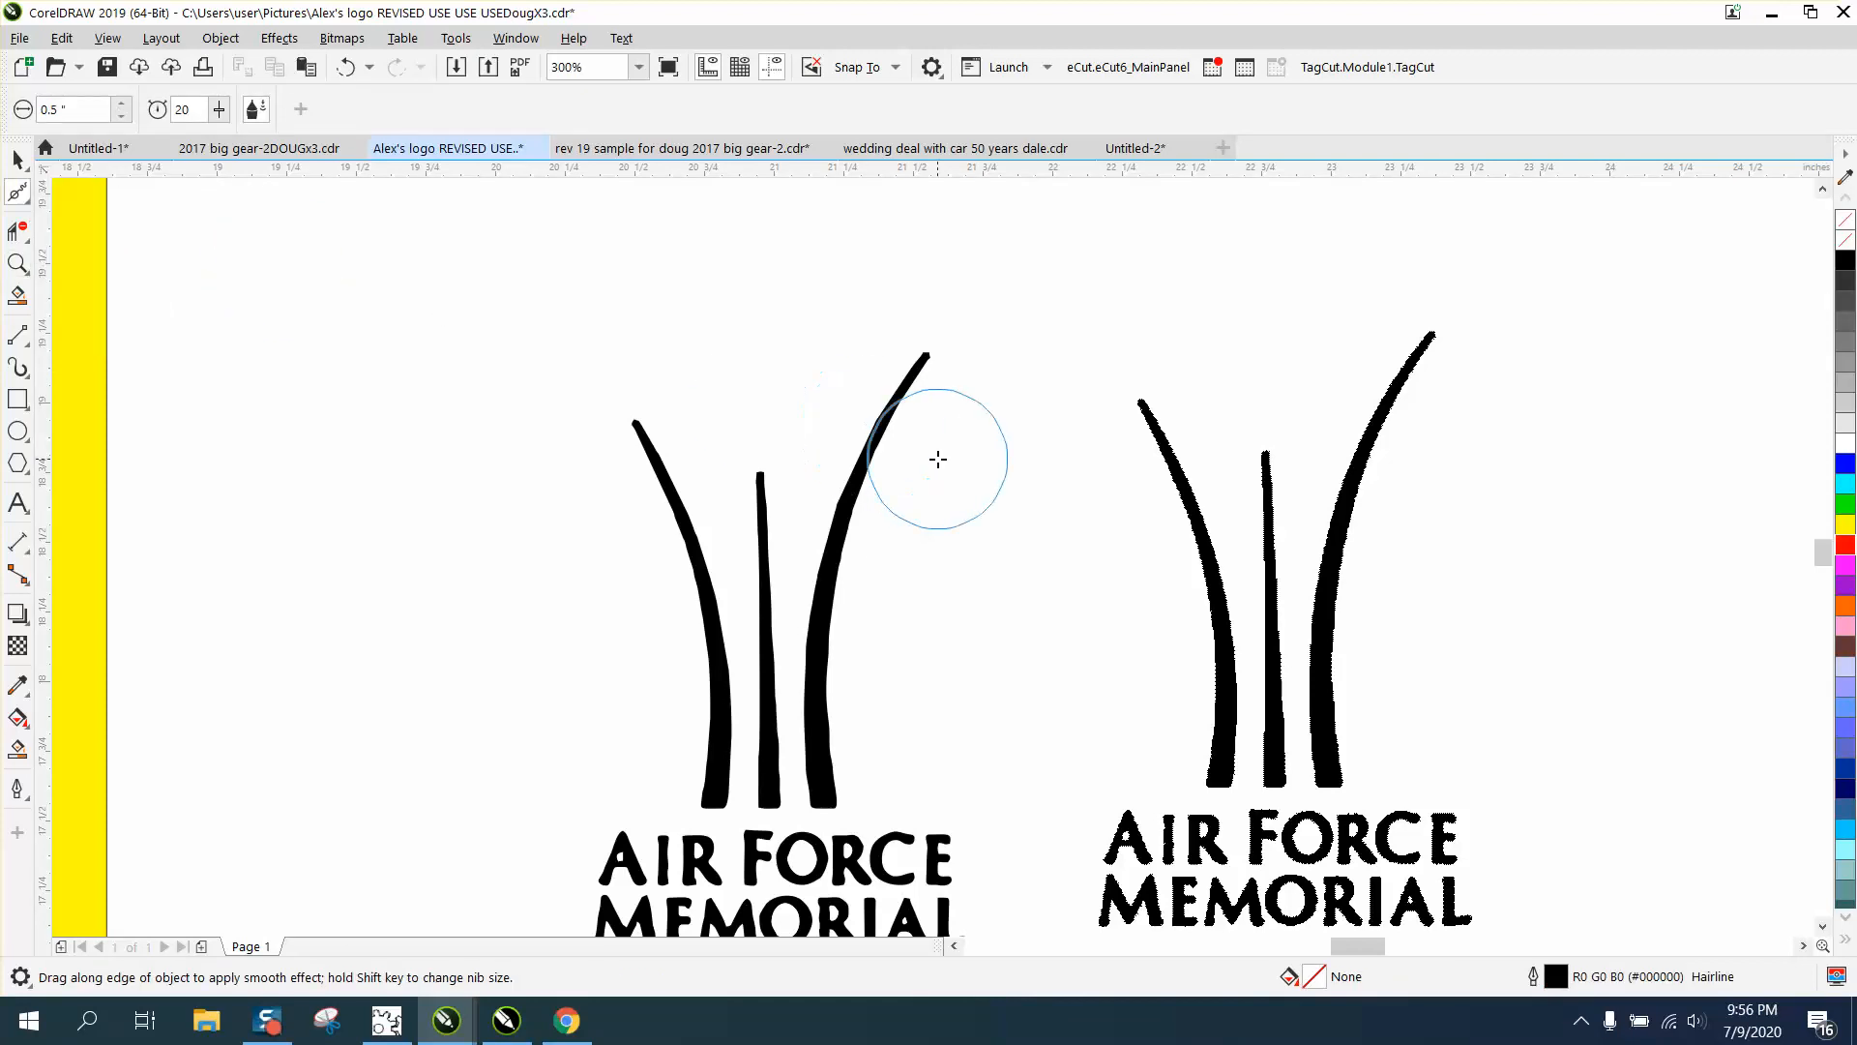
pyautogui.click(867, 427)
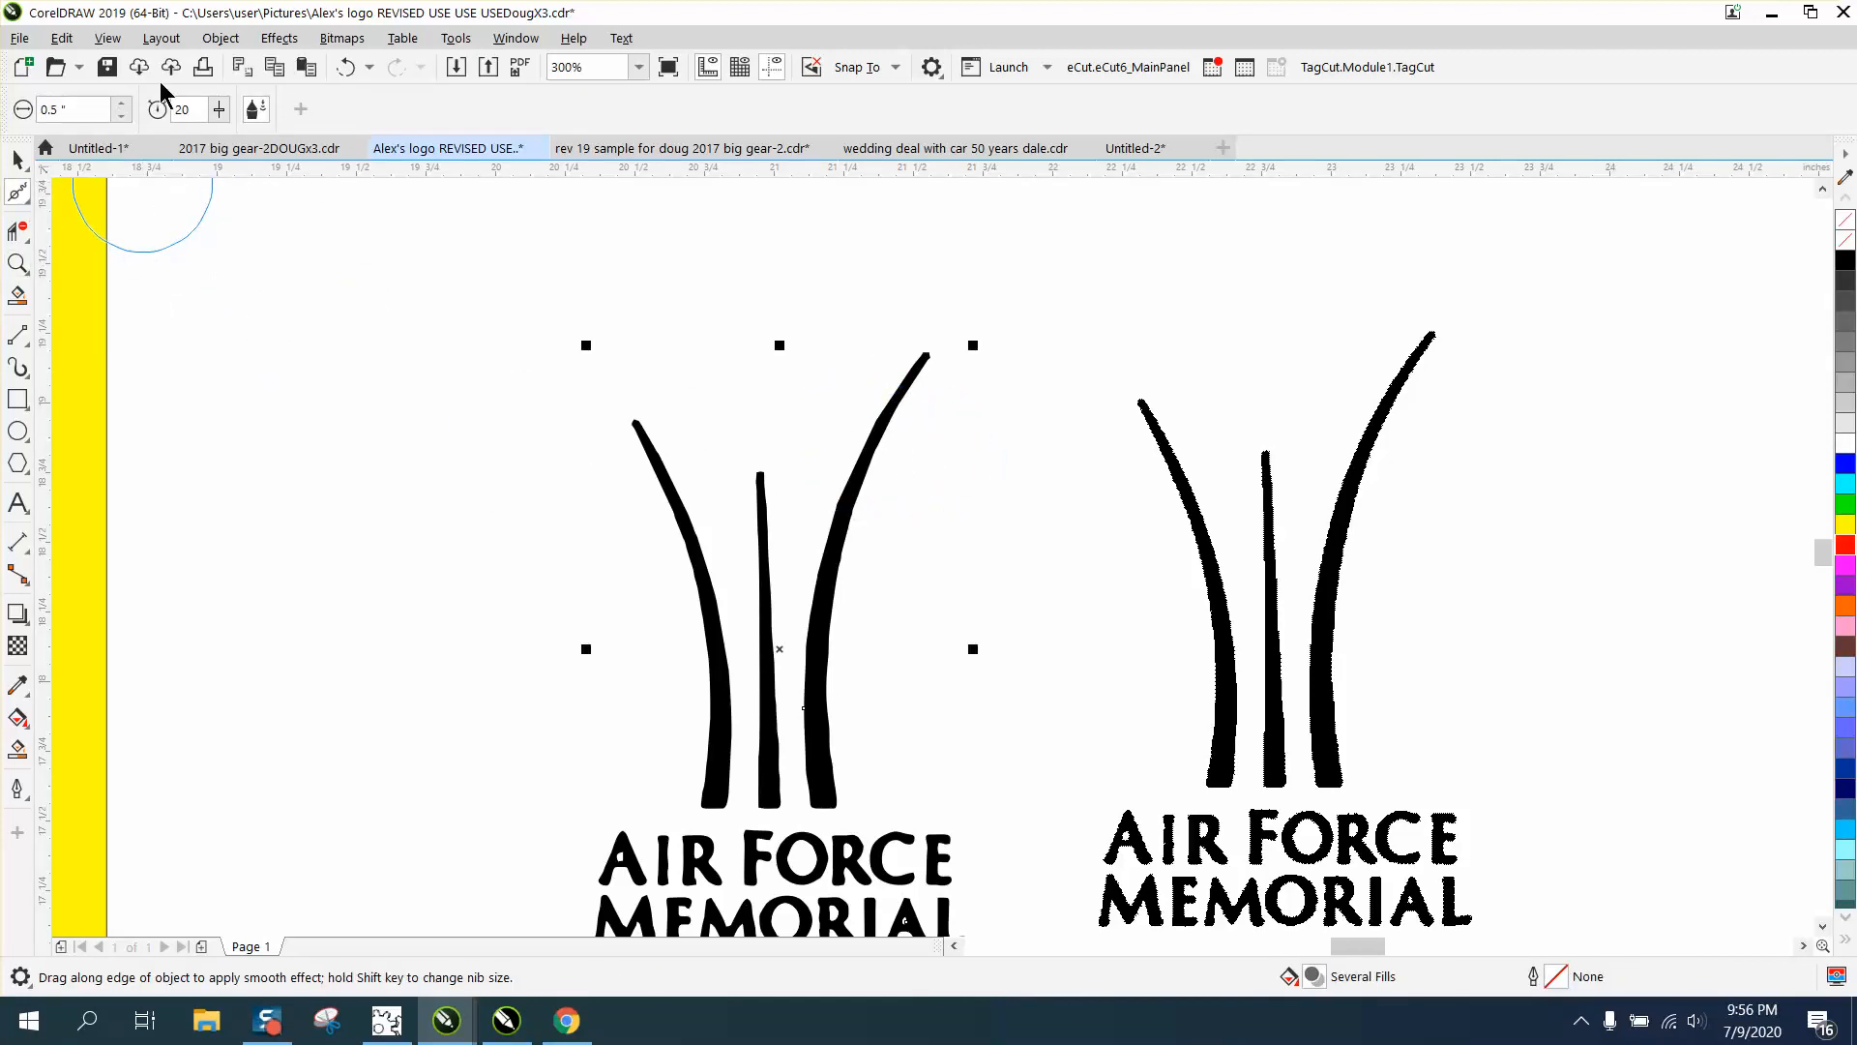
pyautogui.click(219, 38)
pyautogui.moveTo(245, 419)
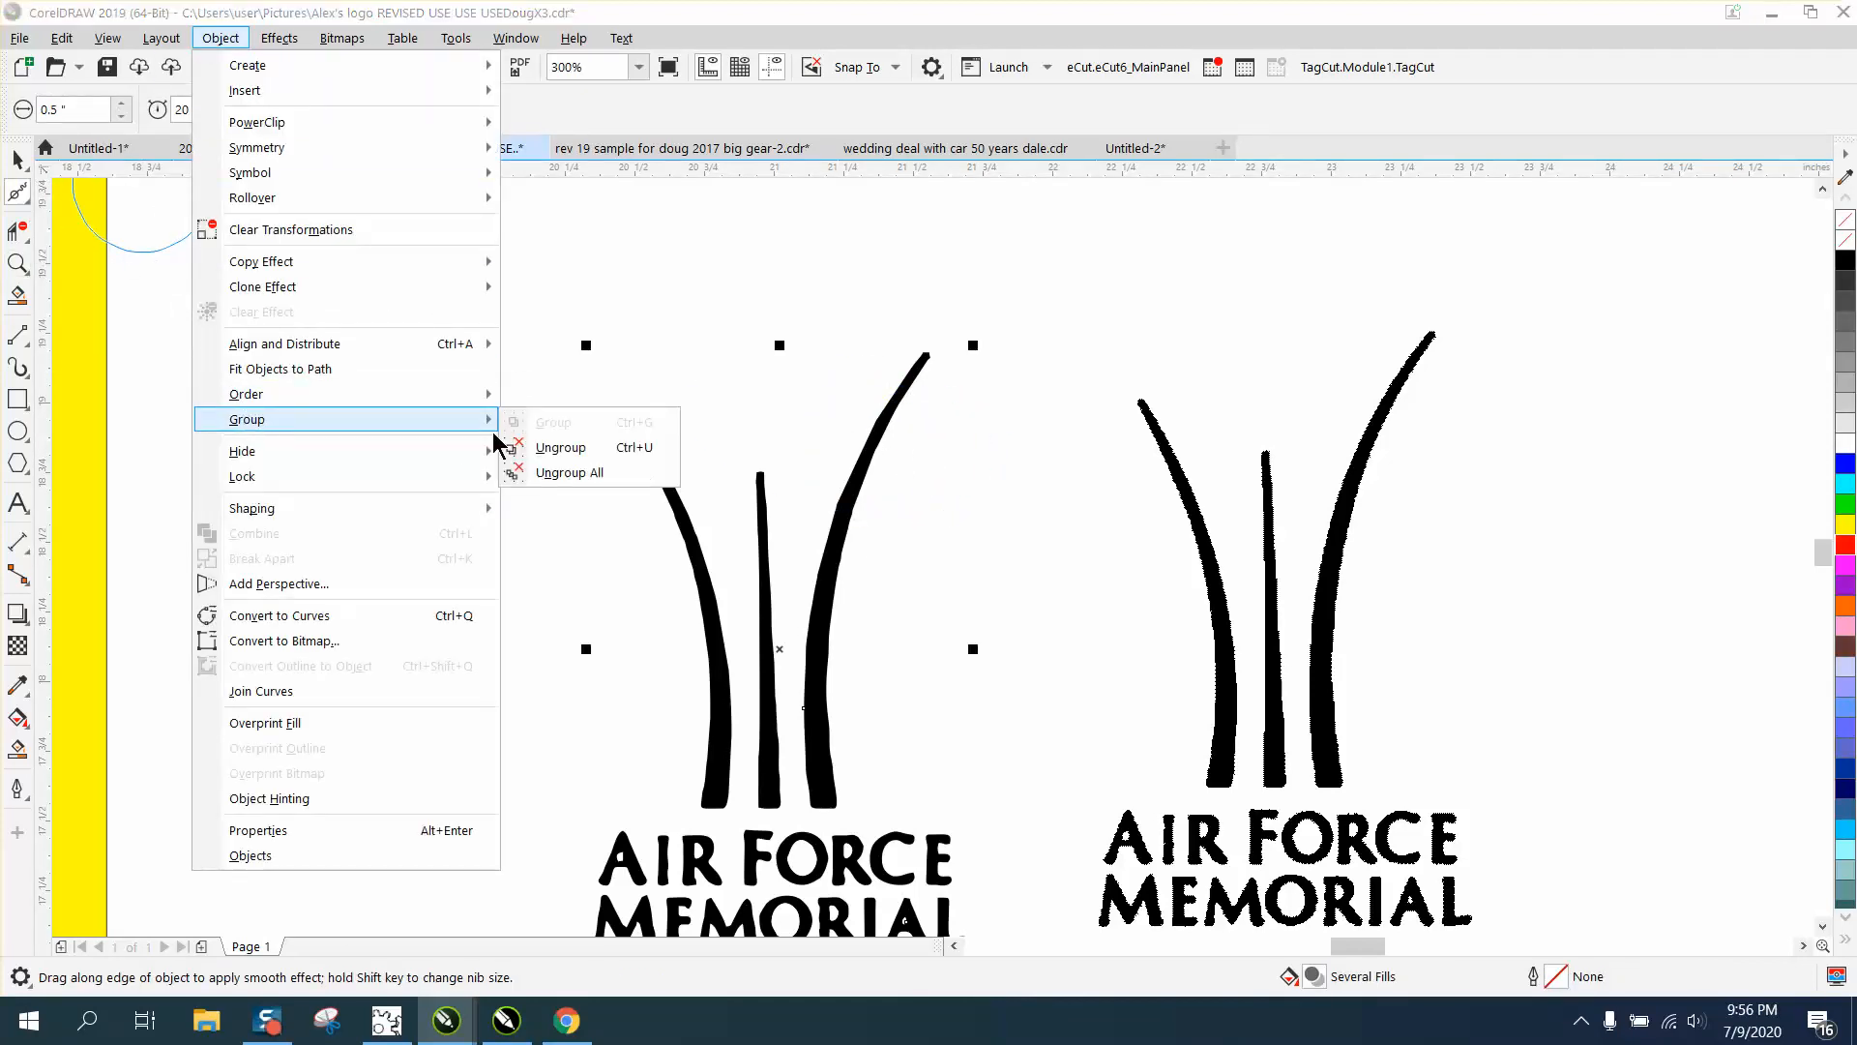
pyautogui.click(554, 448)
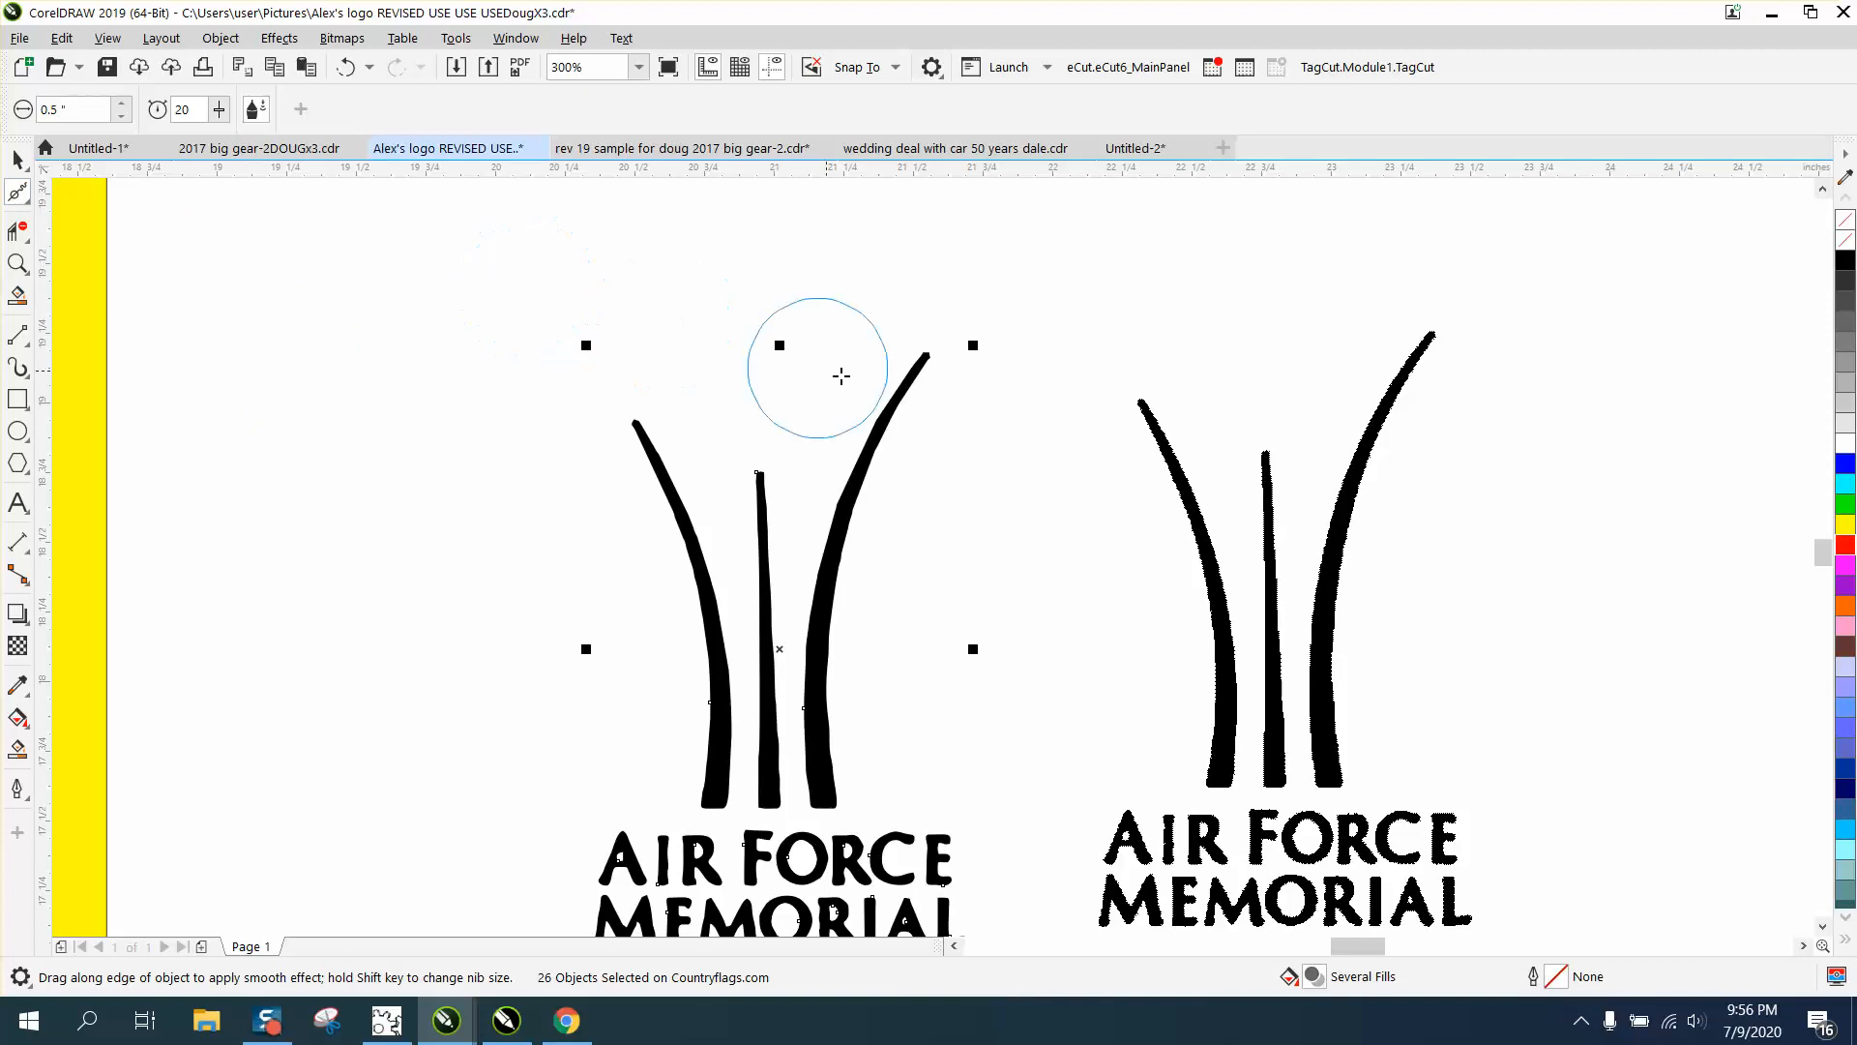
# Smooth the edges of the traced logo's right, middle and left spires with a 0.5 inch nib.
pyautogui.click(885, 406)
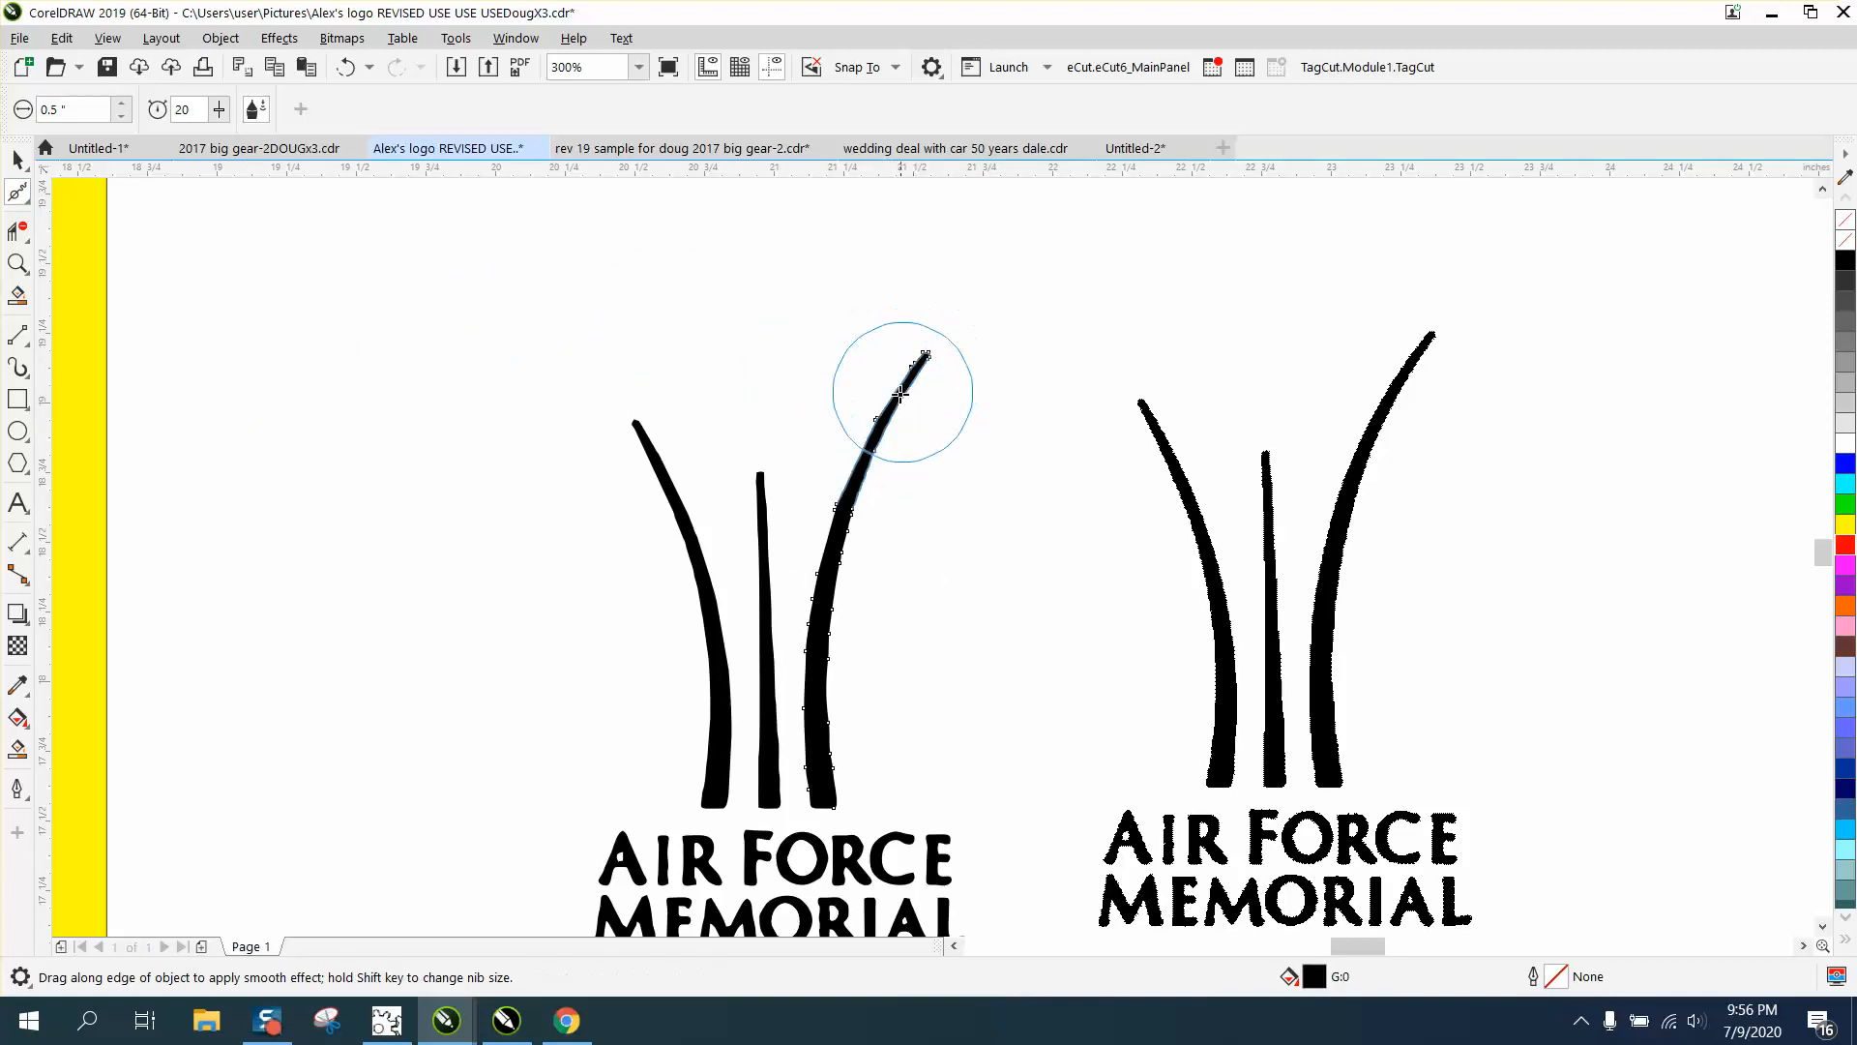
pyautogui.moveTo(900, 393)
pyautogui.mouseDown()
pyautogui.moveTo(829, 602)
pyautogui.moveTo(827, 778)
pyautogui.moveTo(825, 680)
pyautogui.moveTo(872, 696)
pyautogui.moveTo(770, 791)
pyautogui.mouseUp()
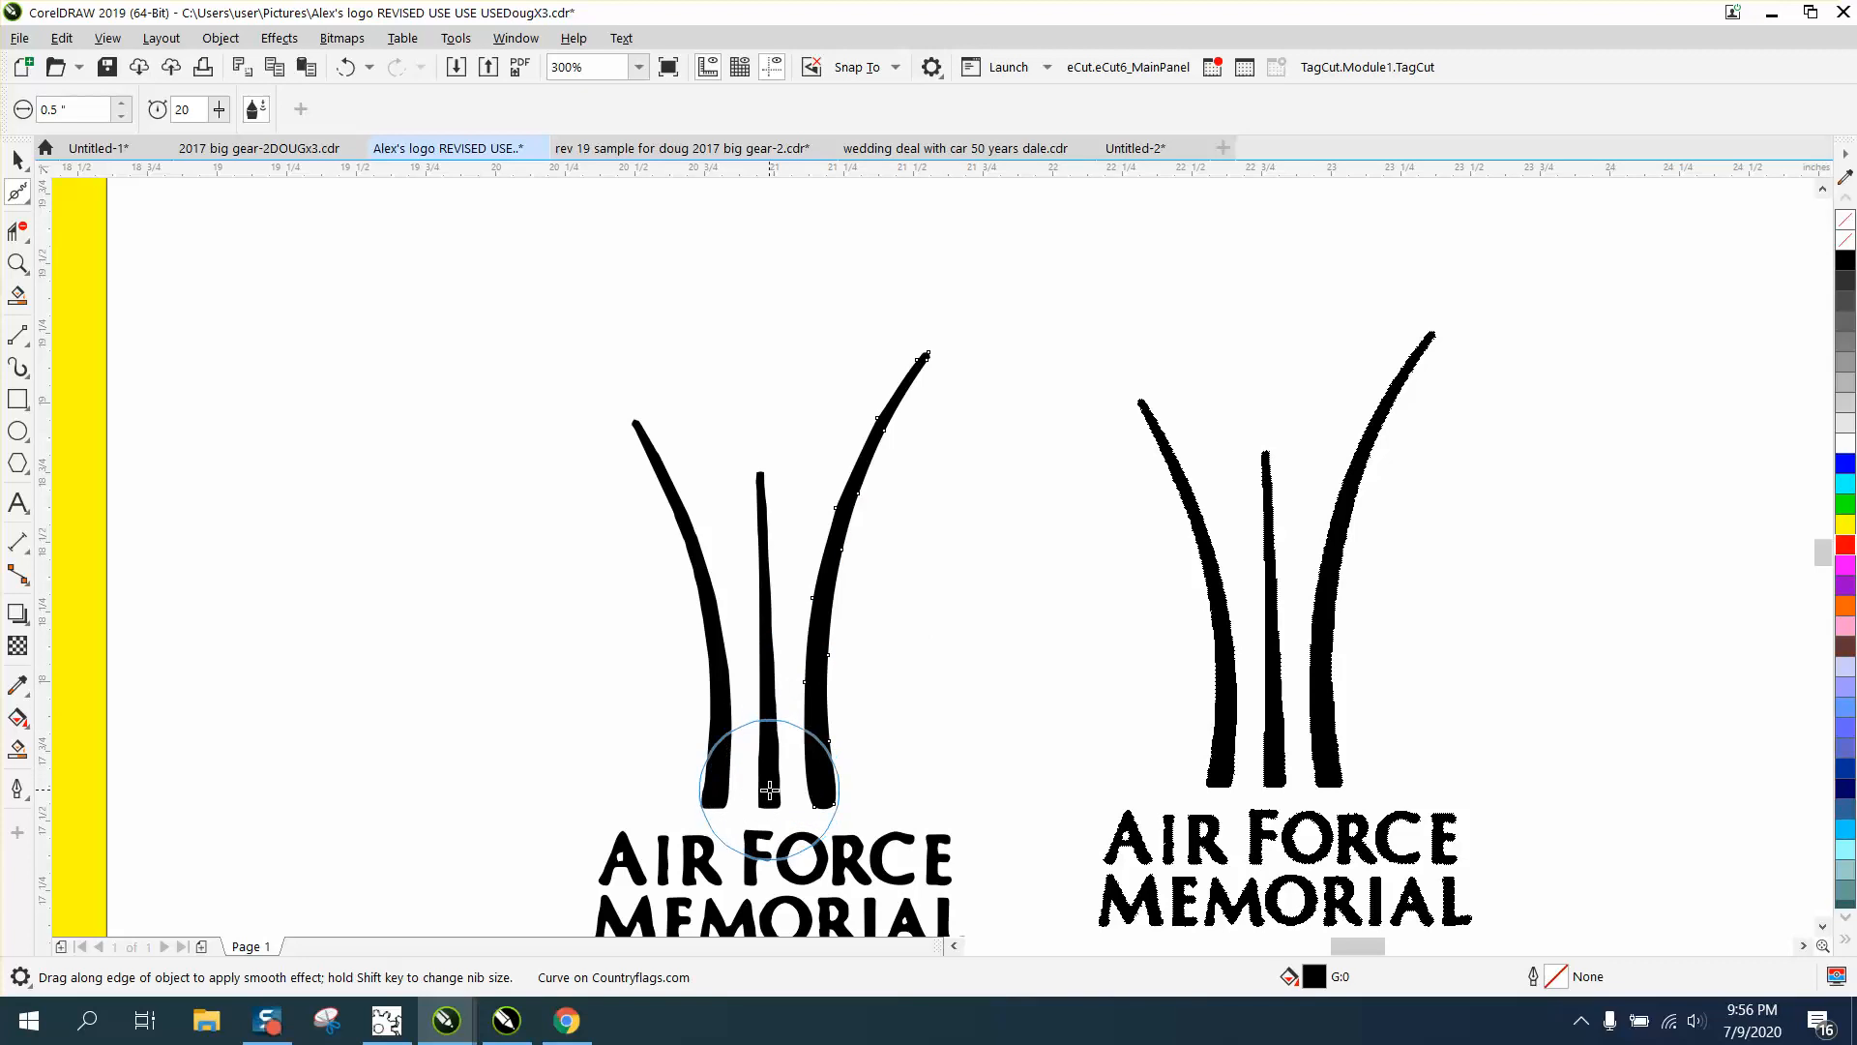
pyautogui.click(769, 792)
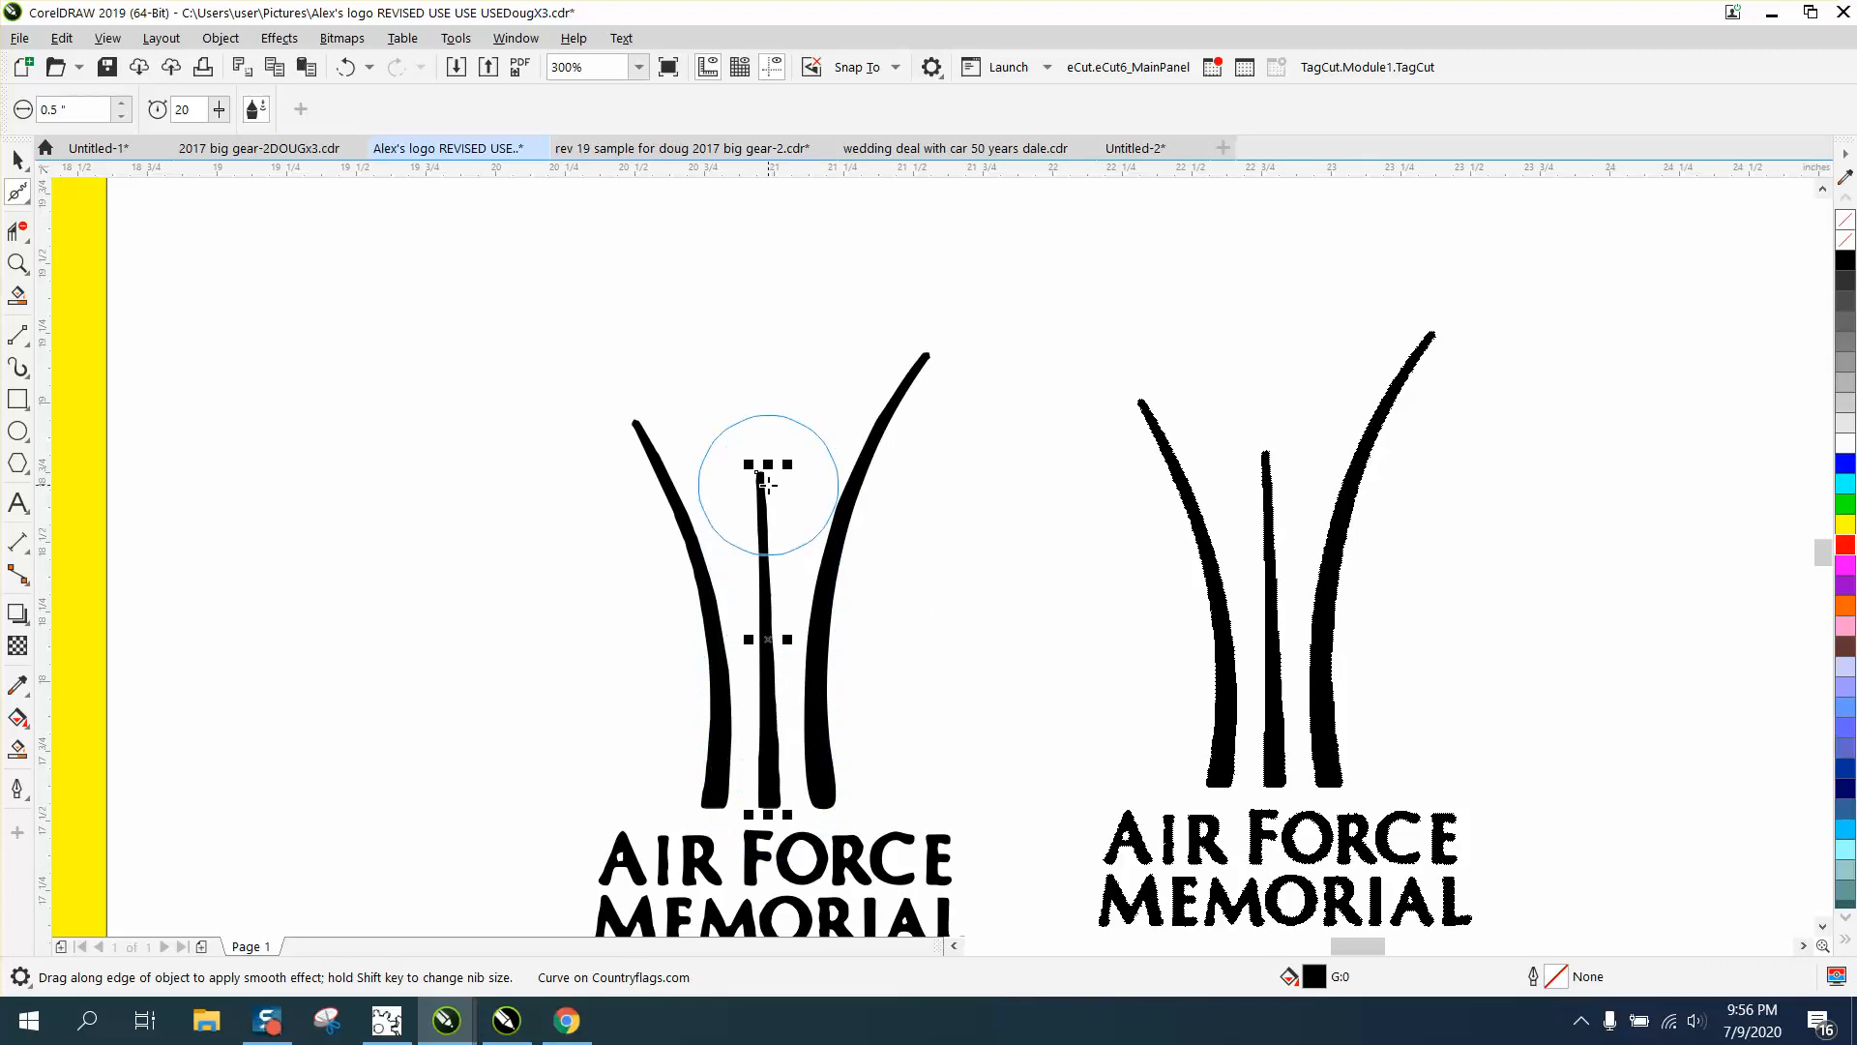
pyautogui.moveTo(763, 479); pyautogui.dragTo(762, 759)
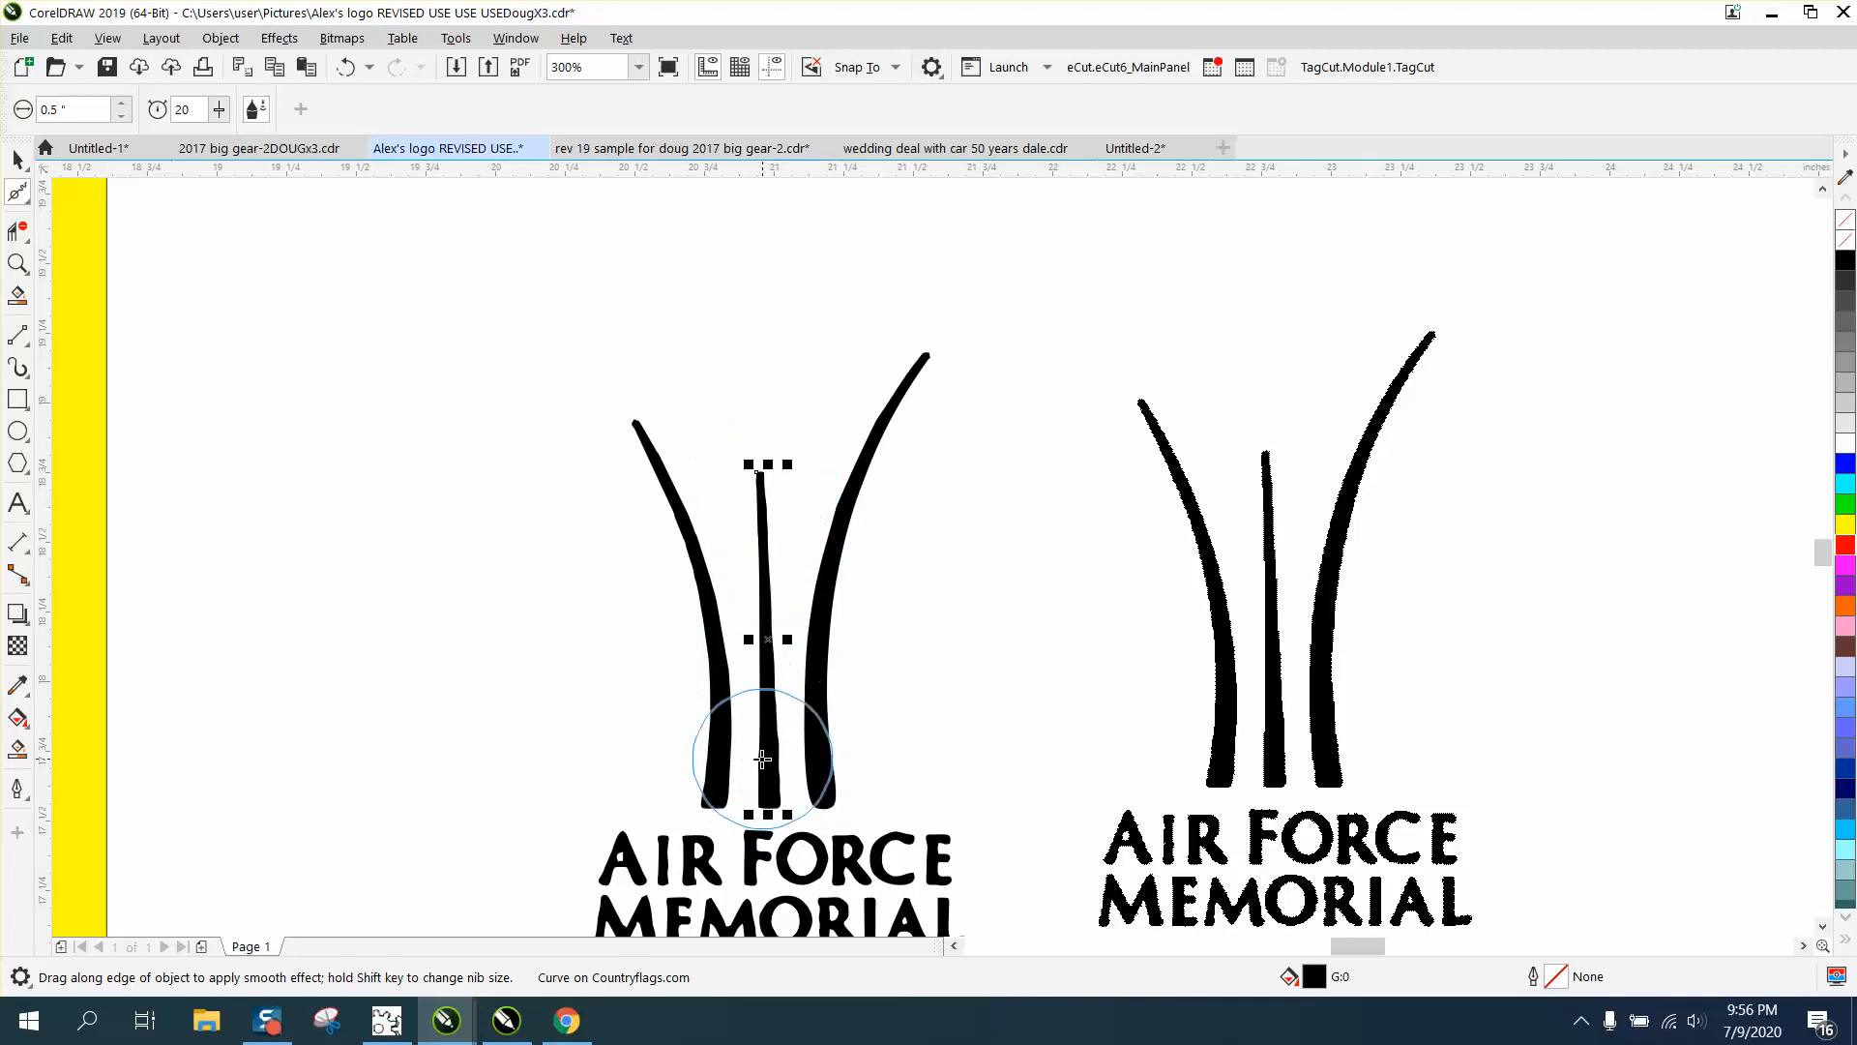
pyautogui.click(715, 798)
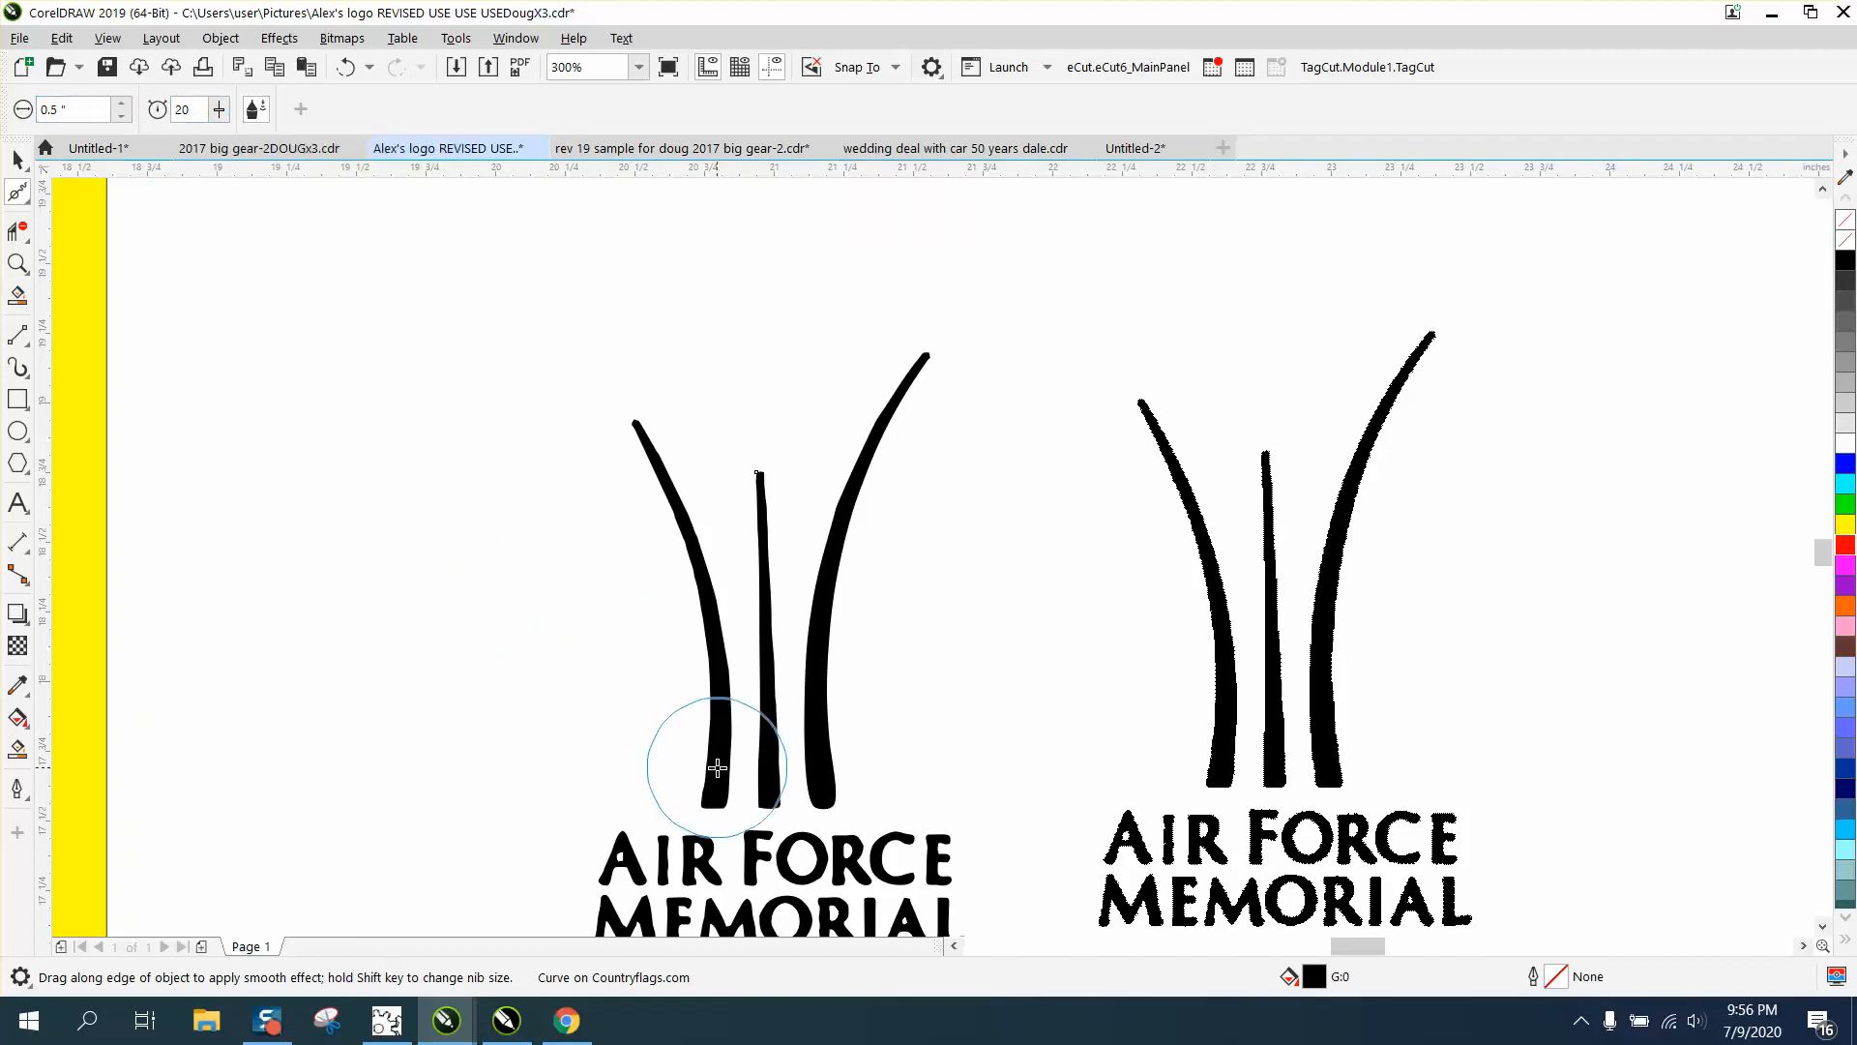
pyautogui.moveTo(716, 767)
pyautogui.mouseDown()
pyautogui.moveTo(708, 581)
pyautogui.moveTo(647, 455)
pyautogui.moveTo(687, 540)
pyautogui.moveTo(703, 794)
pyautogui.mouseUp()
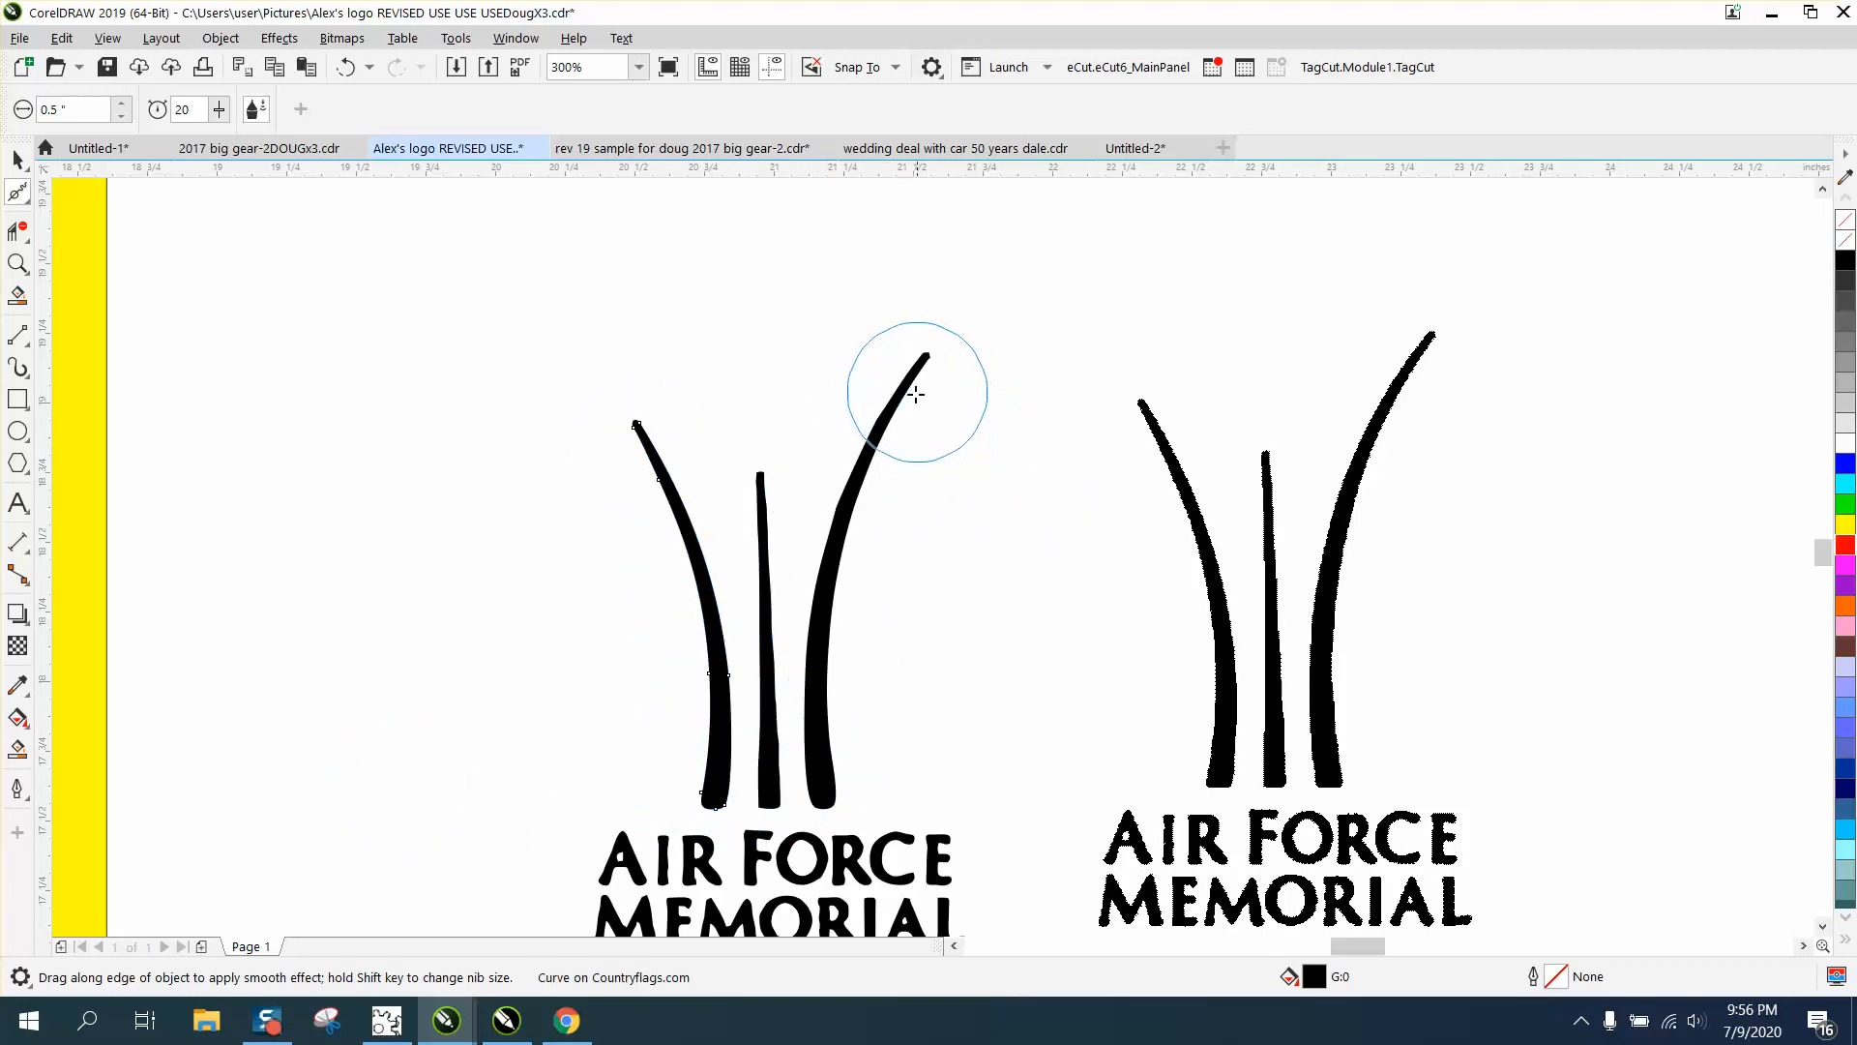
pyautogui.moveTo(655, 464); pyautogui.dragTo(687, 694)
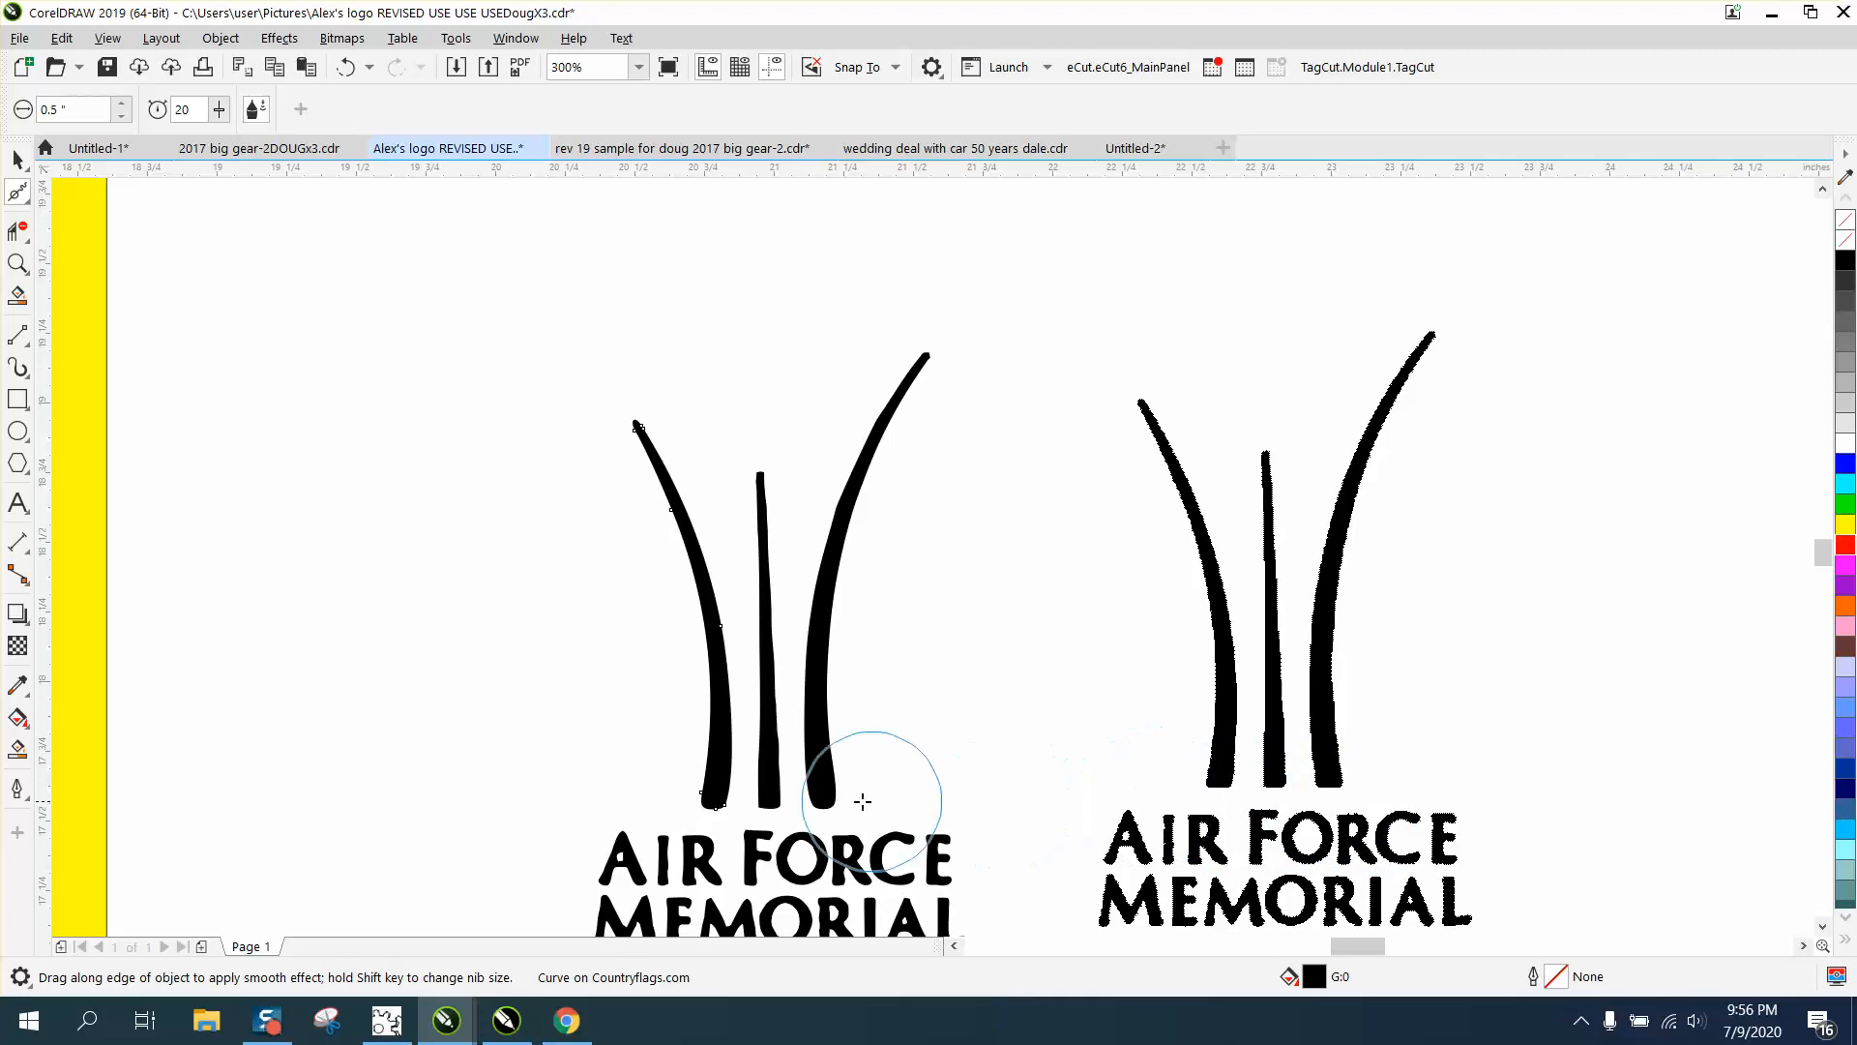
# Smooth the remaining bumps along the middle spire of the traced logo, from its base up to its tip.
pyautogui.click(17, 263)
pyautogui.moveTo(900, 823); pyautogui.dragTo(899, 823)
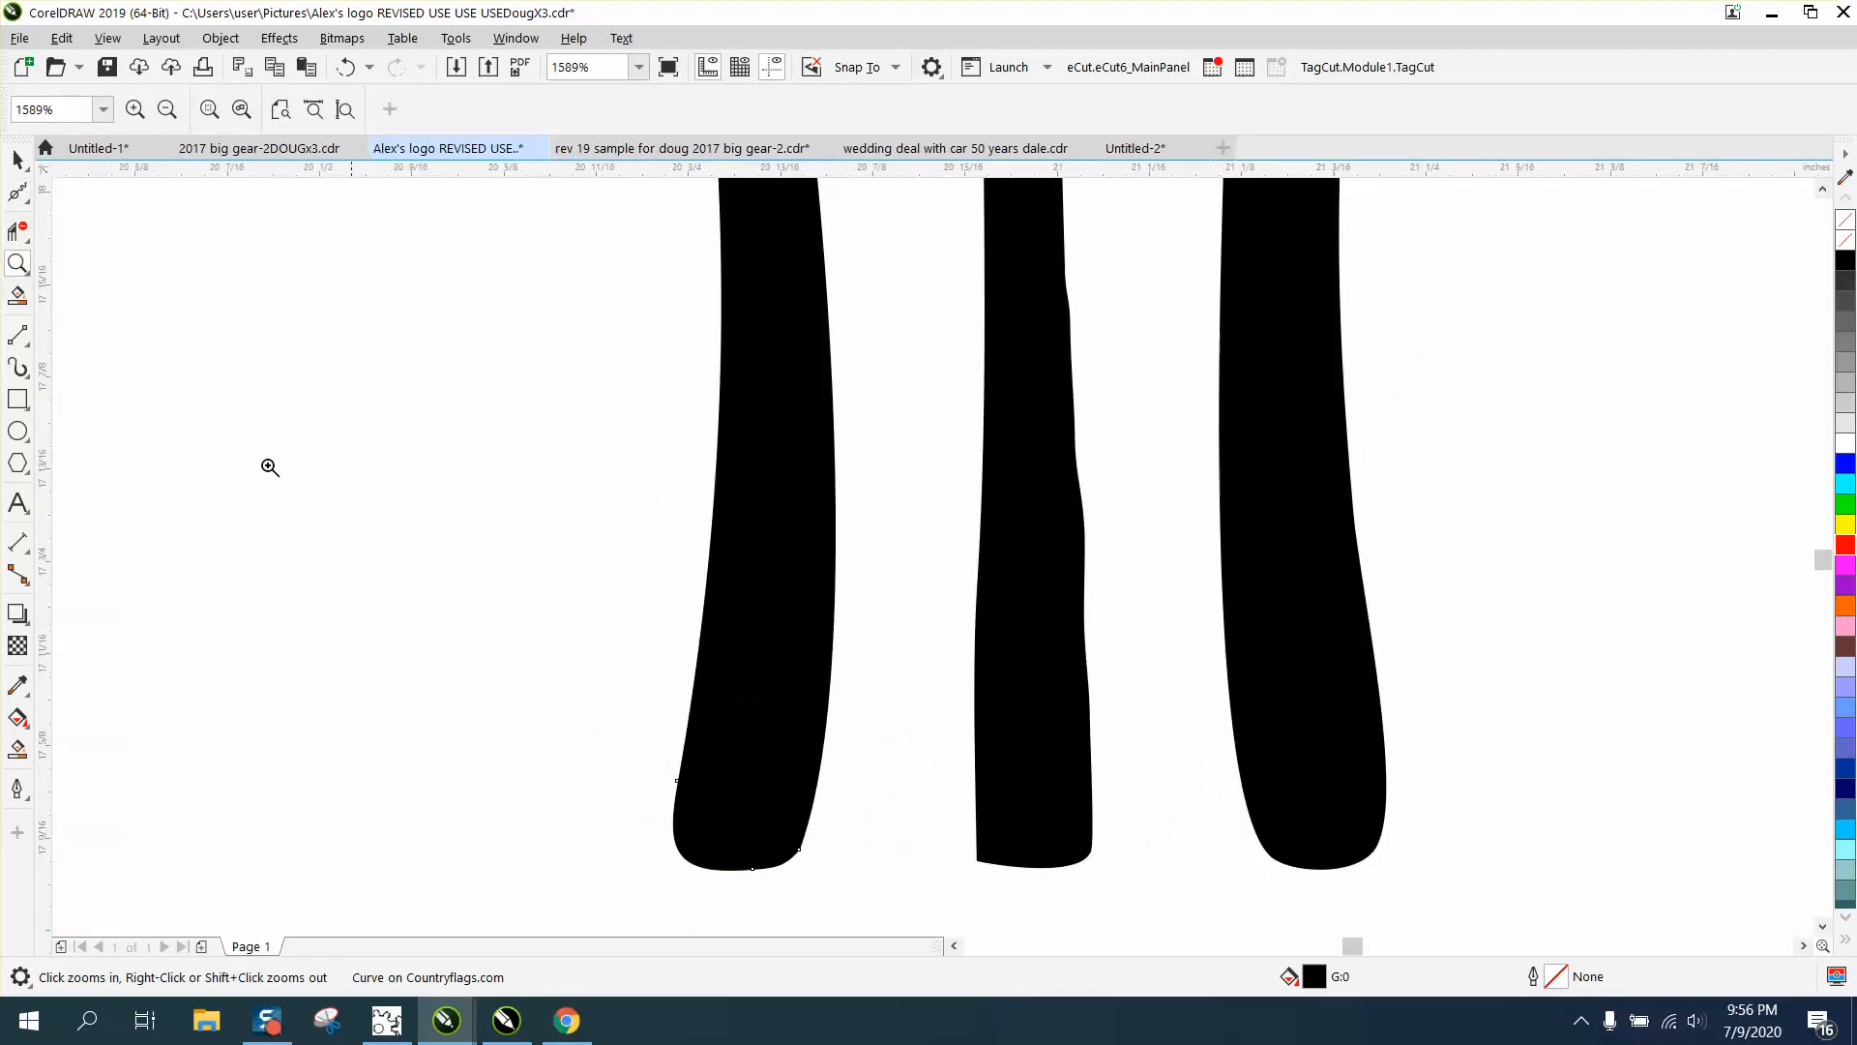
pyautogui.click(17, 191)
pyautogui.click(1063, 579)
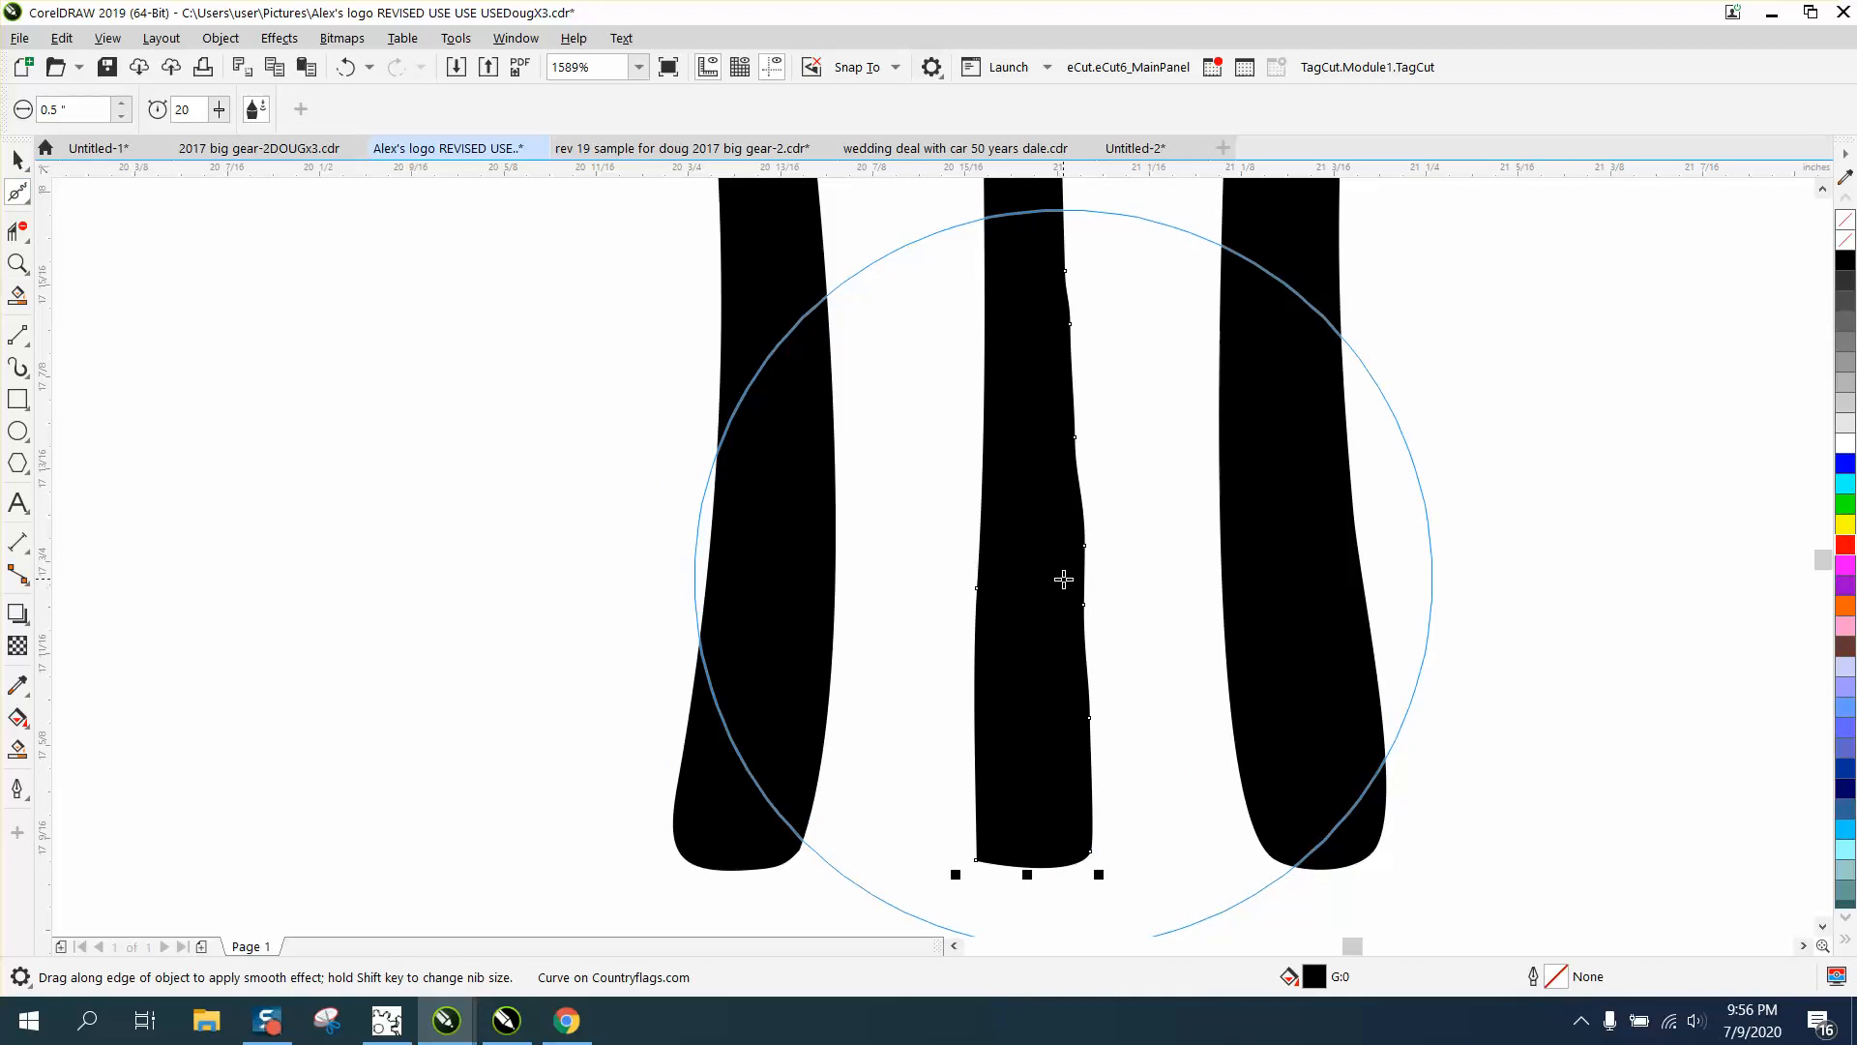
pyautogui.moveTo(1061, 579); pyautogui.dragTo(1064, 437)
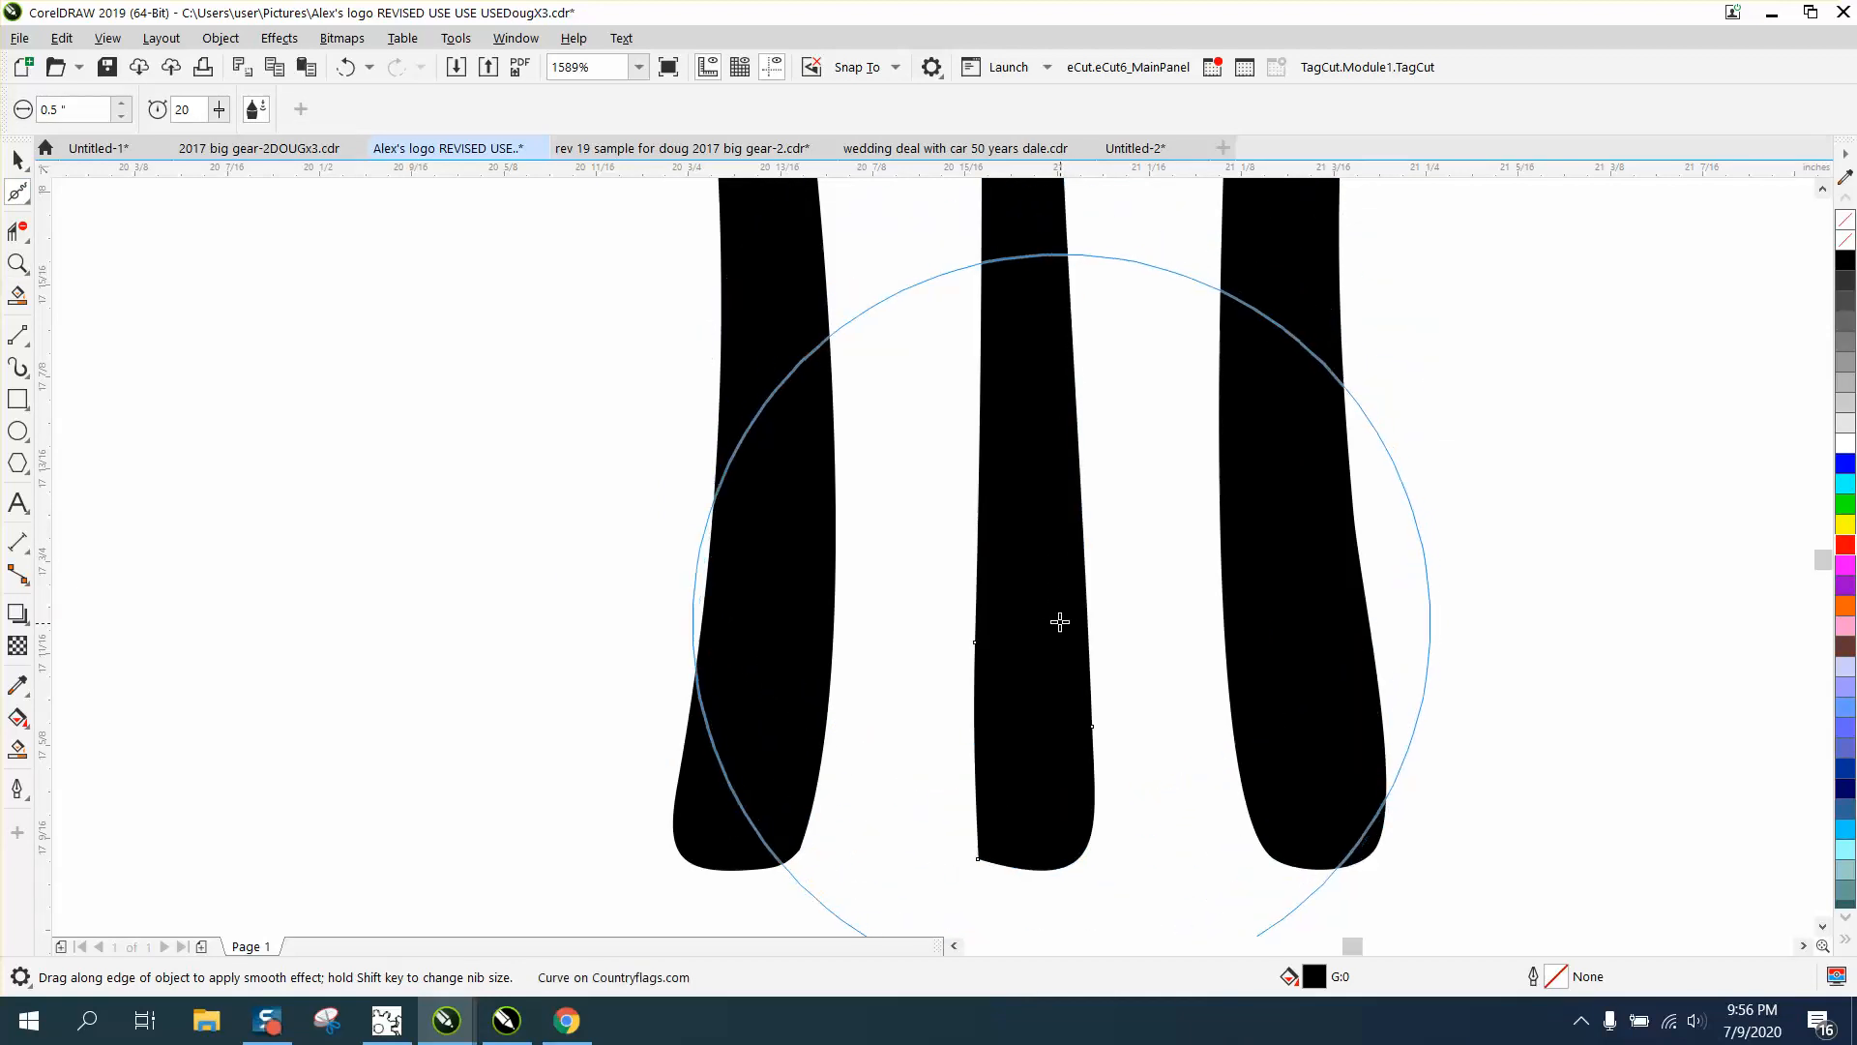
pyautogui.scroll(-2, 1042, 600)
pyautogui.moveTo(1041, 609); pyautogui.dragTo(1035, 262)
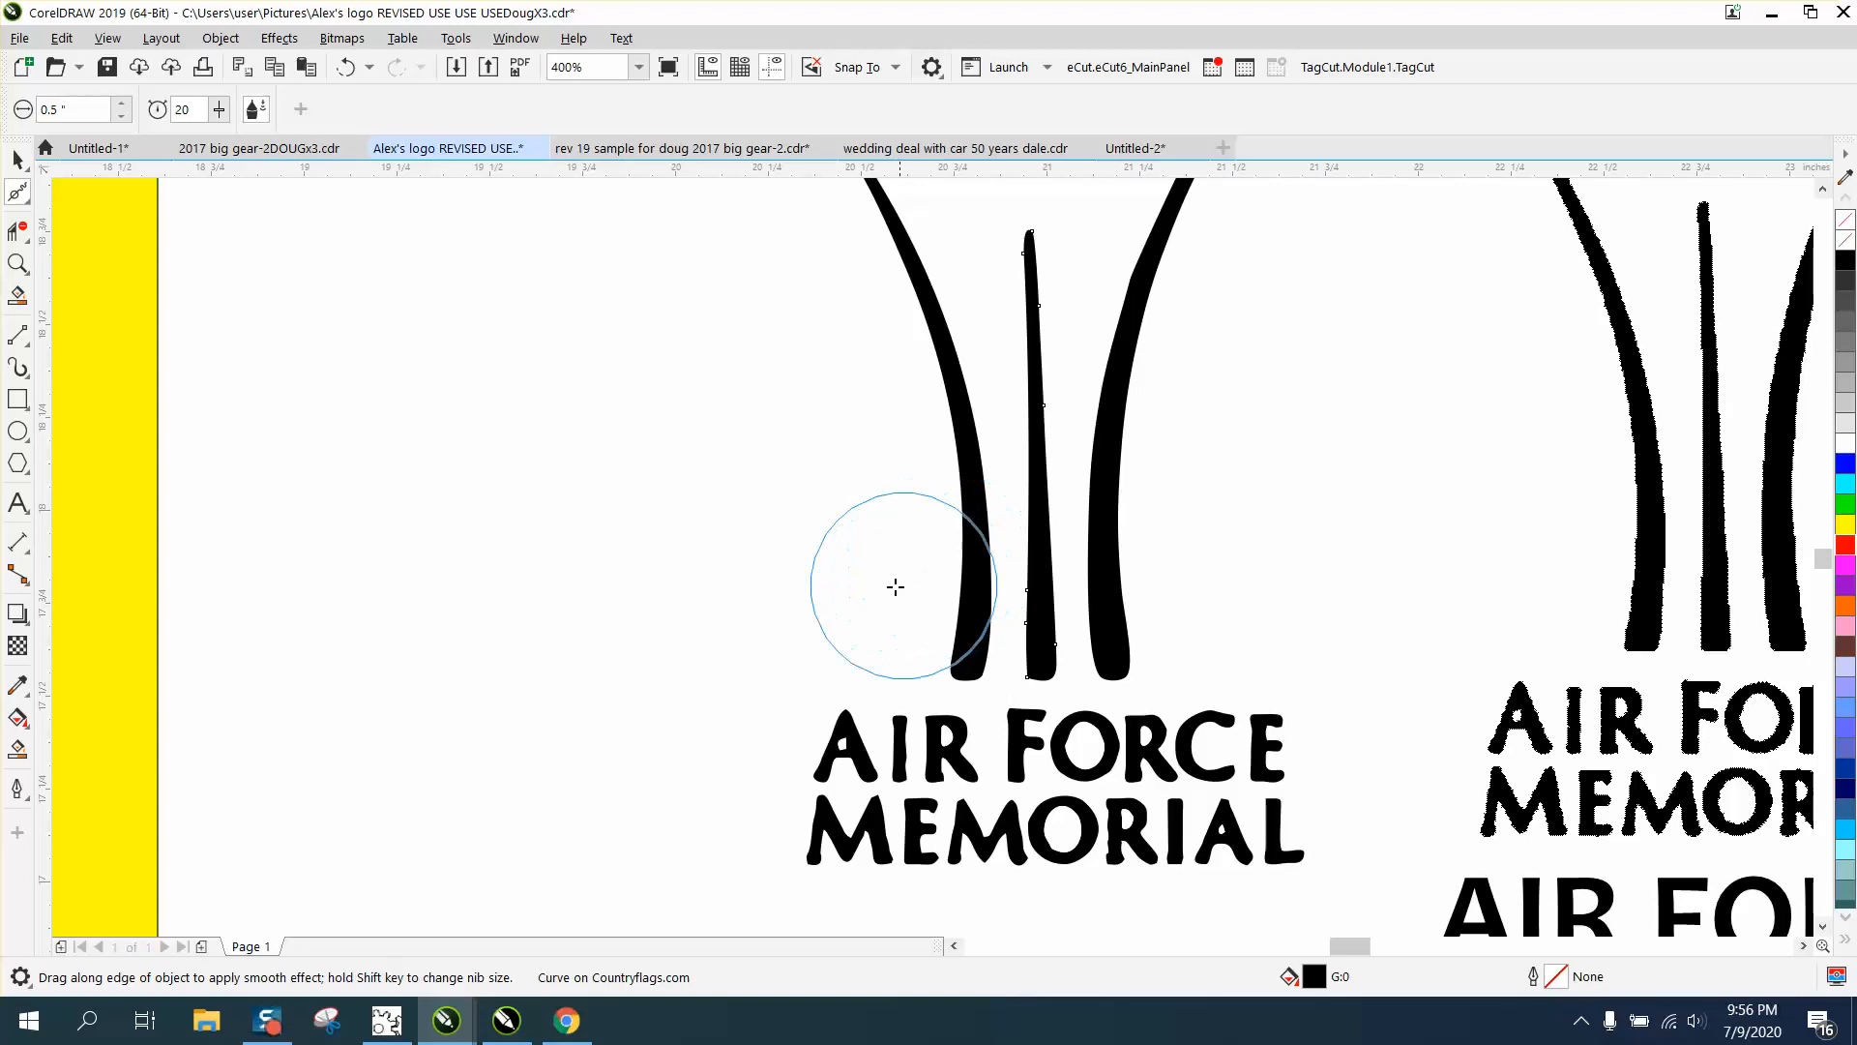
# Select the three traced spires, remove their fill and give them a black hairline outline.
pyautogui.click(18, 161)
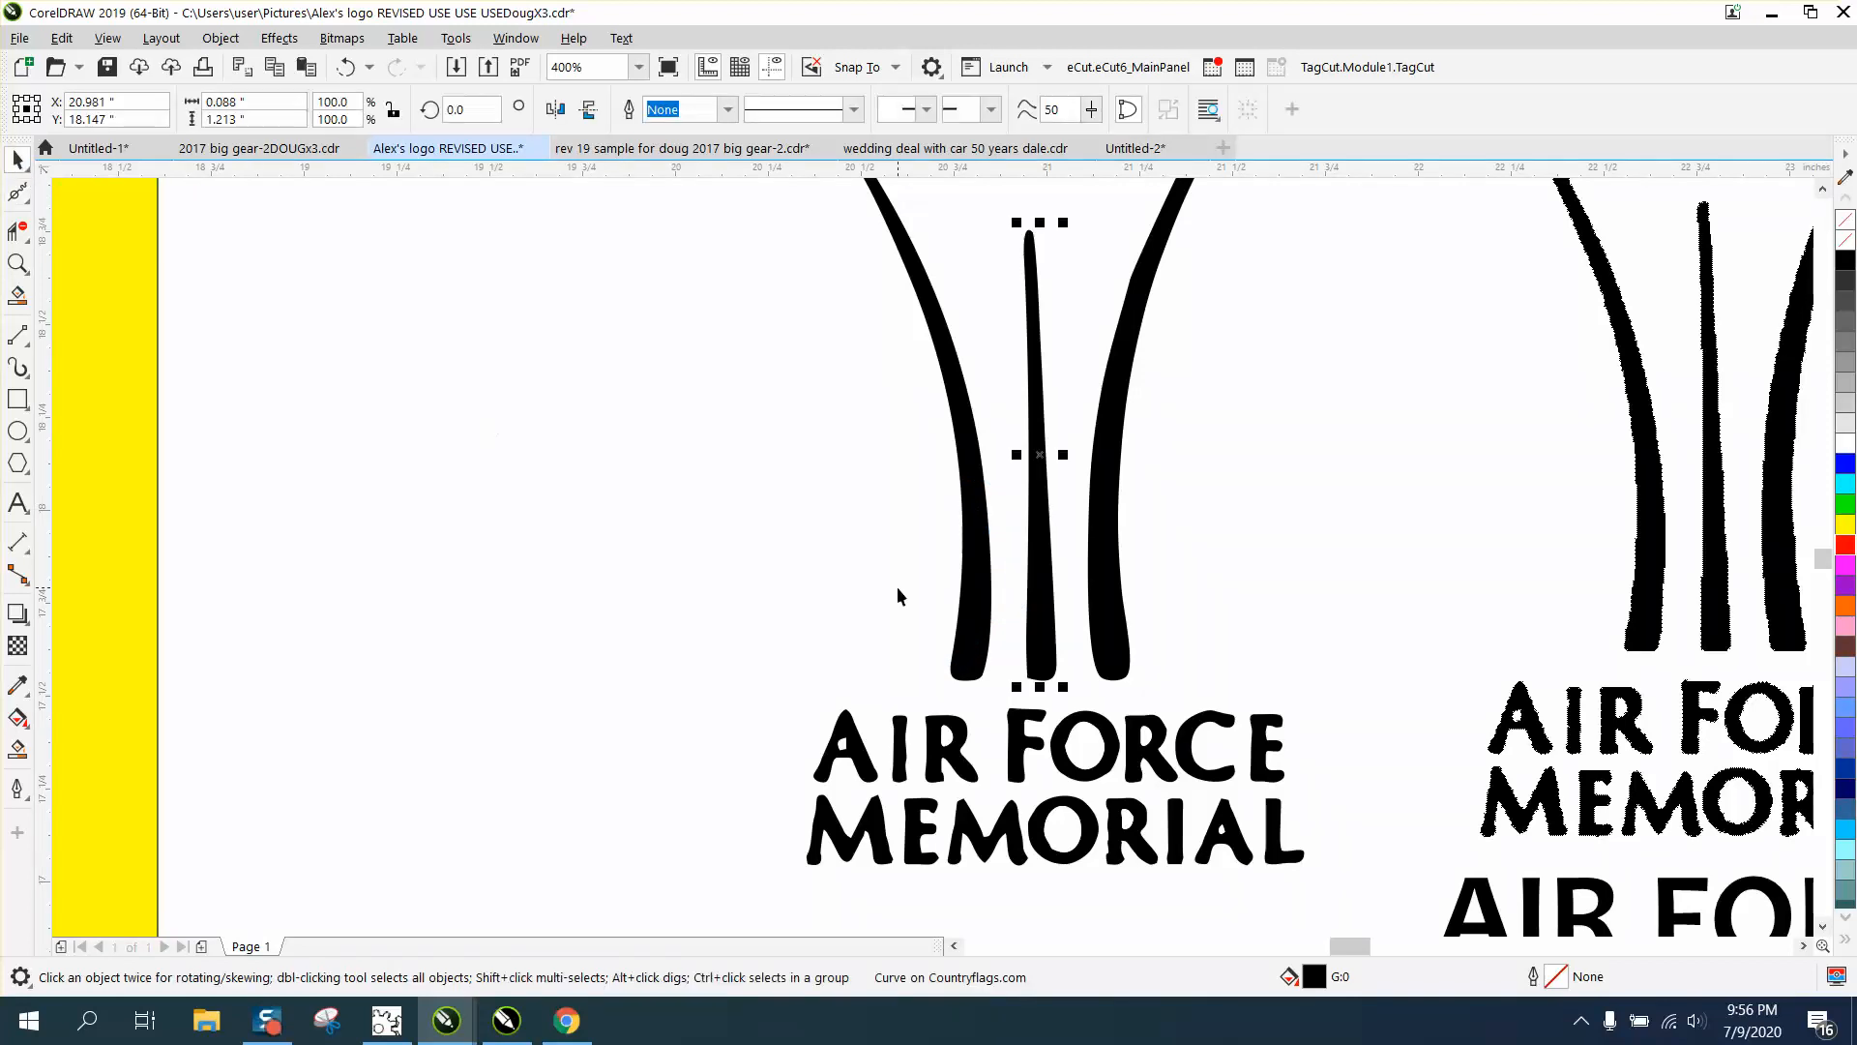
pyautogui.scroll(-4, 878, 595)
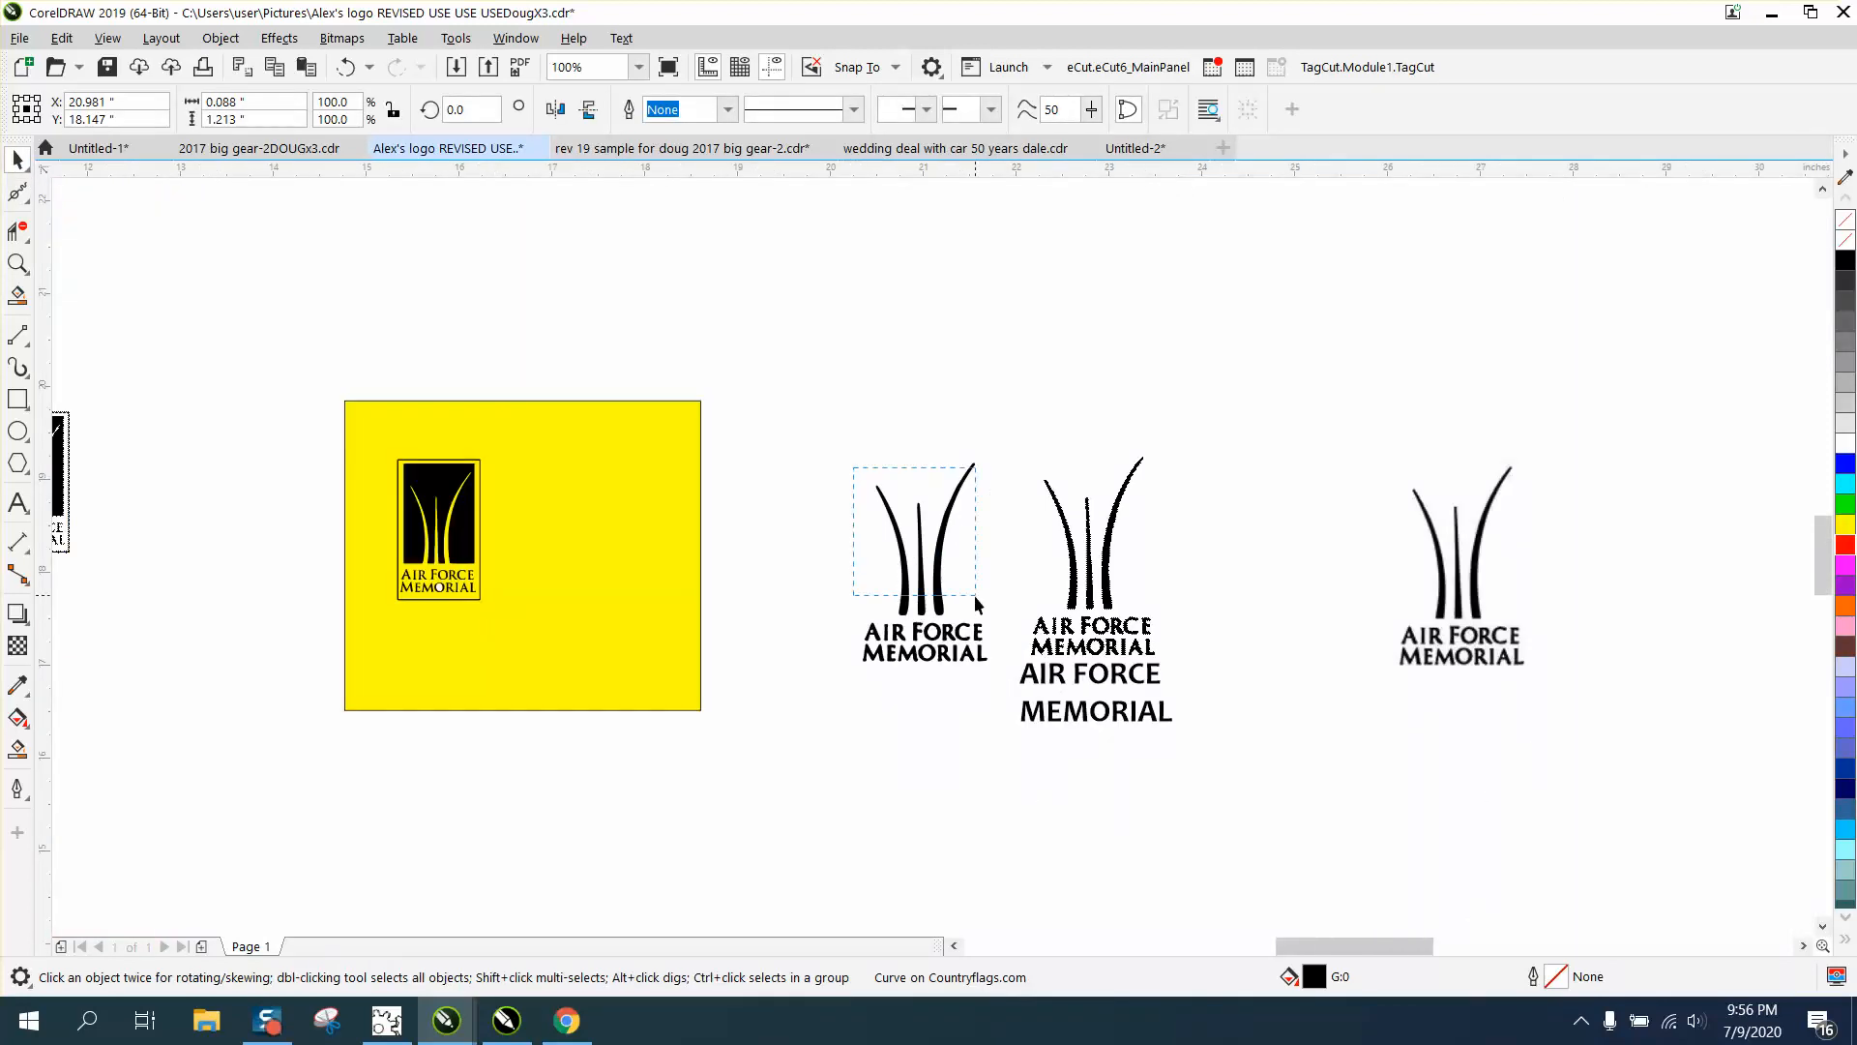
pyautogui.moveTo(845, 432); pyautogui.dragTo(1001, 641)
pyautogui.click(1844, 241)
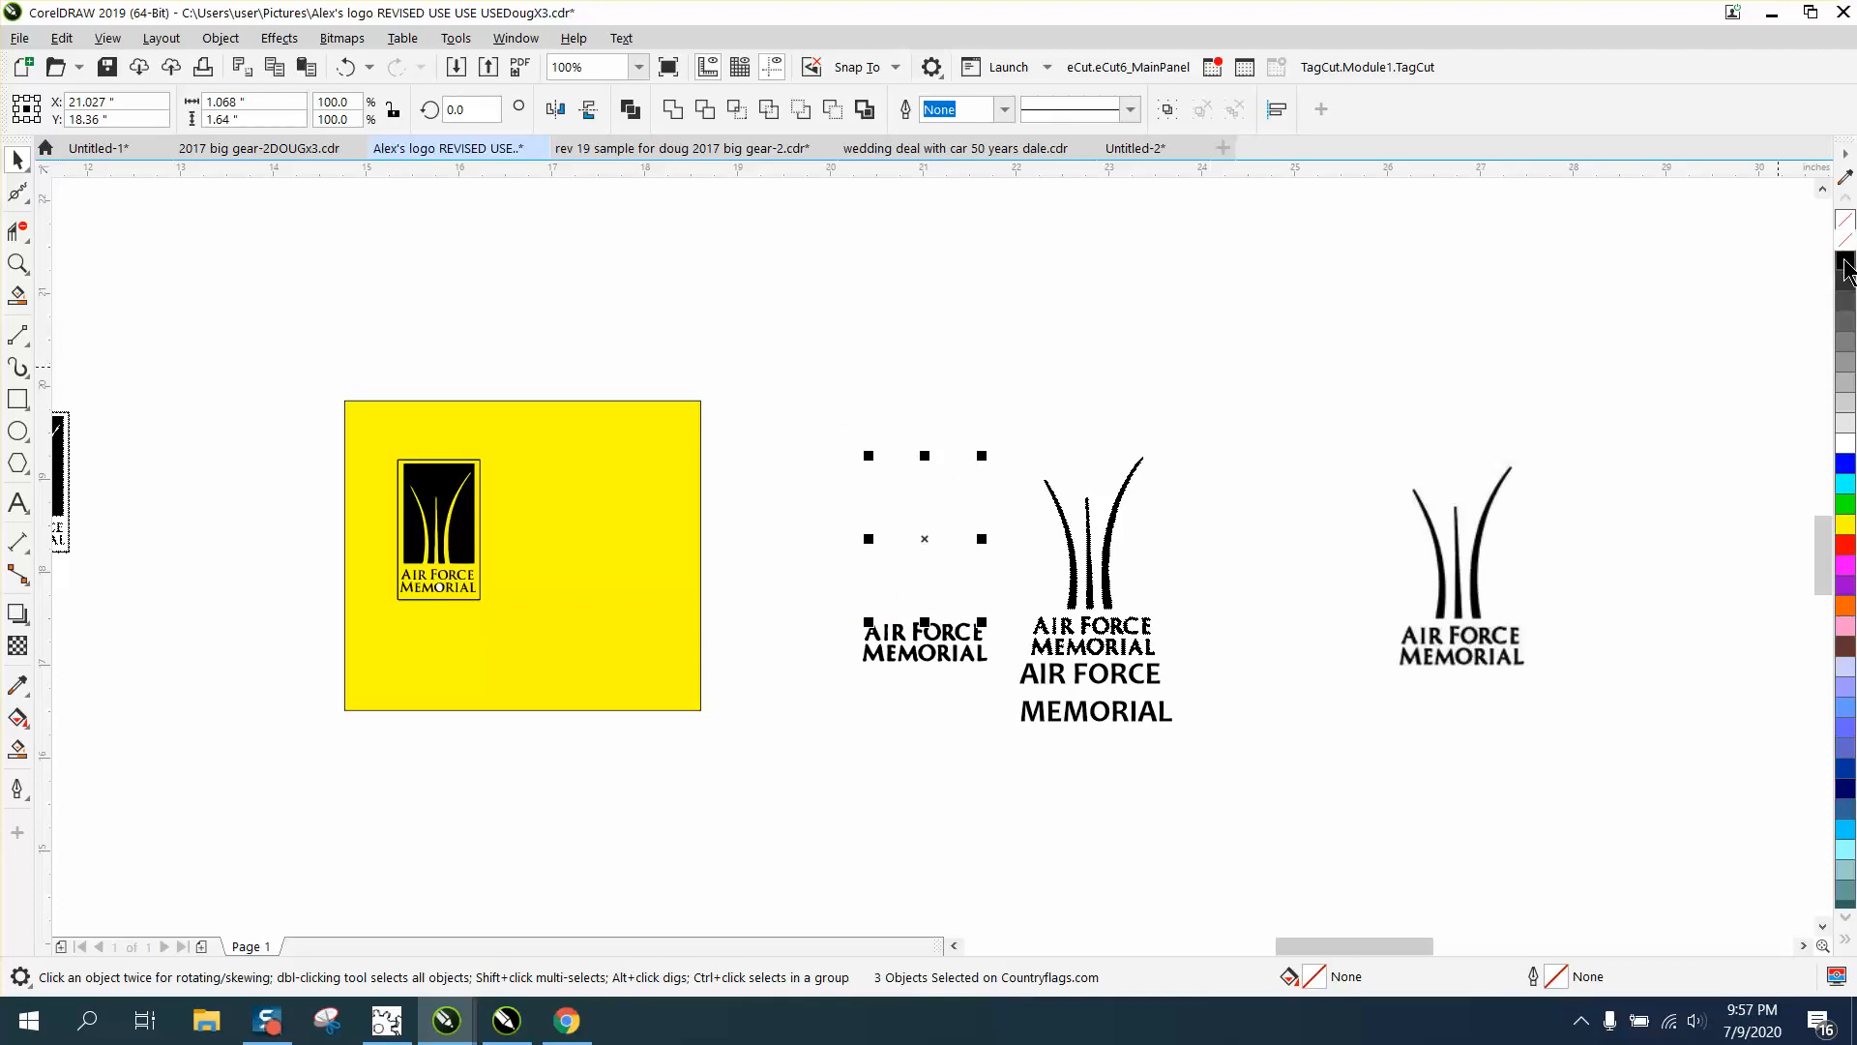
pyautogui.rightClick(1845, 261)
# Draw a horizontal 2-point line about 0.775 inches long and place it across the rounded bases of the three spires.
pyautogui.click(17, 263)
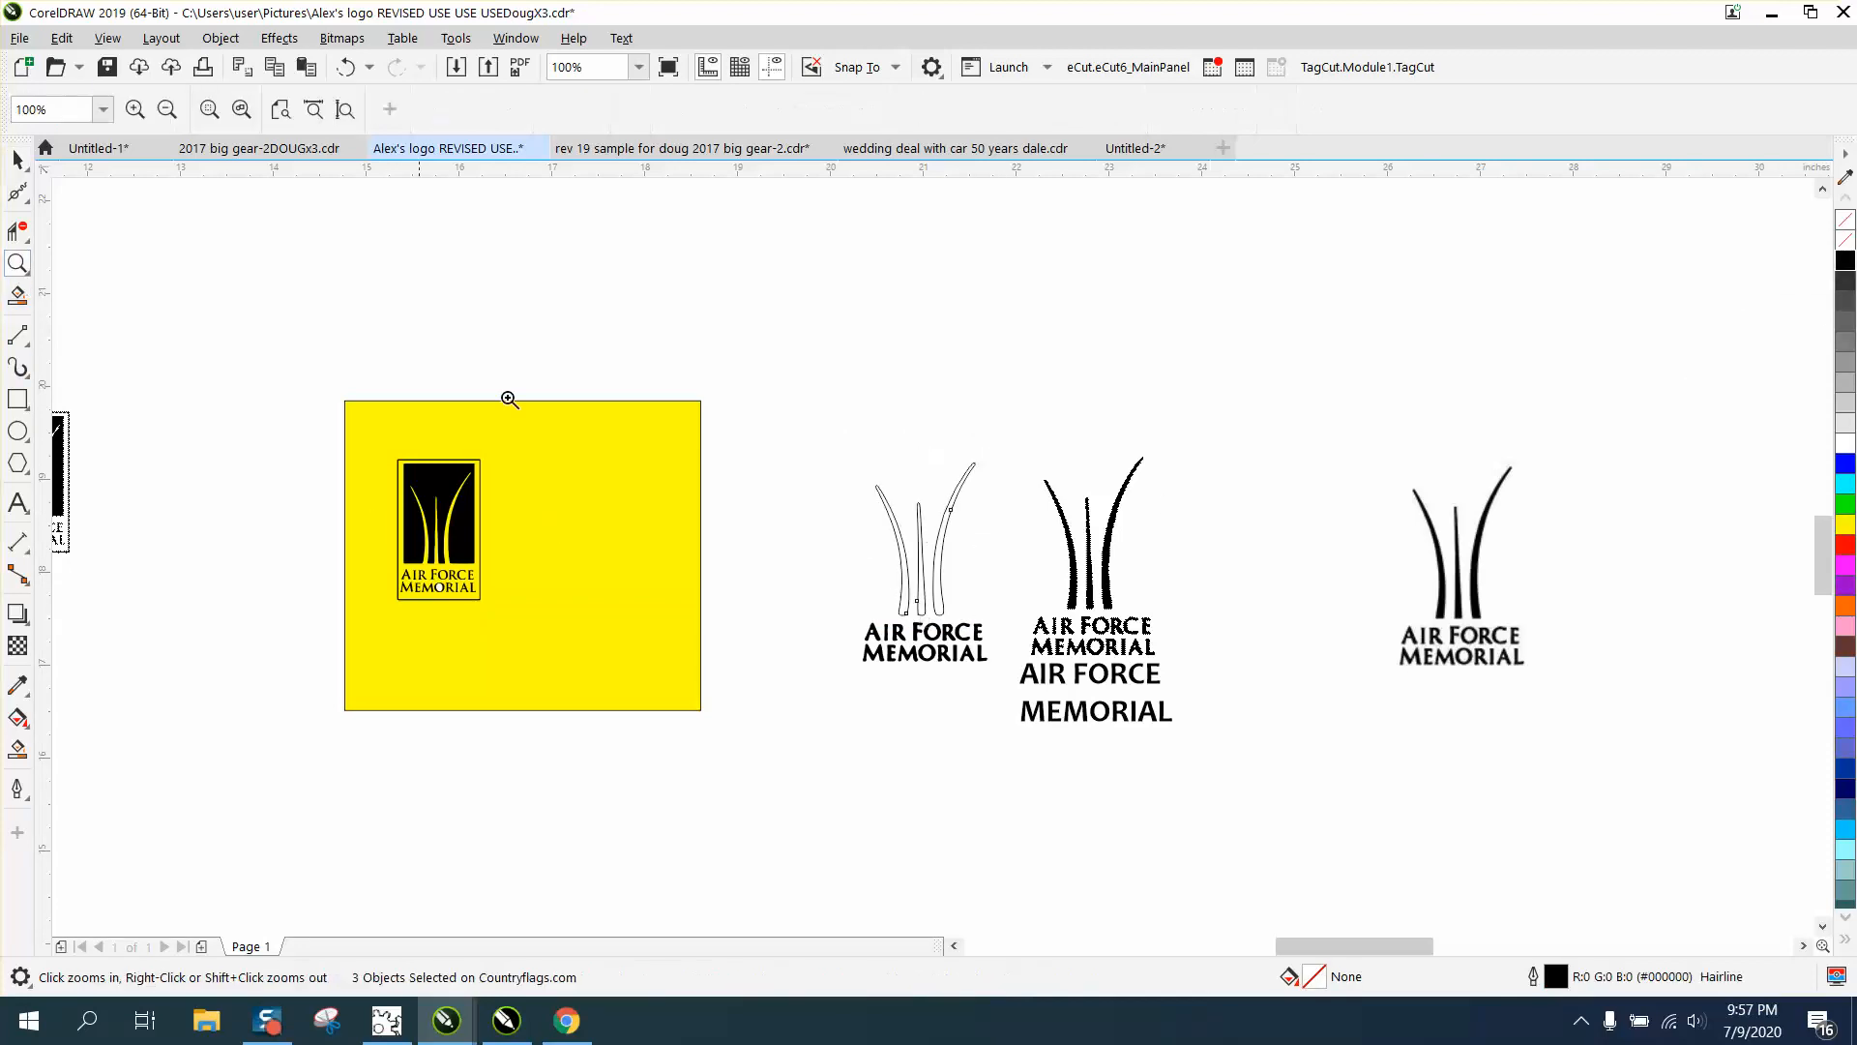
pyautogui.moveTo(970, 604); pyautogui.dragTo(1087, 683)
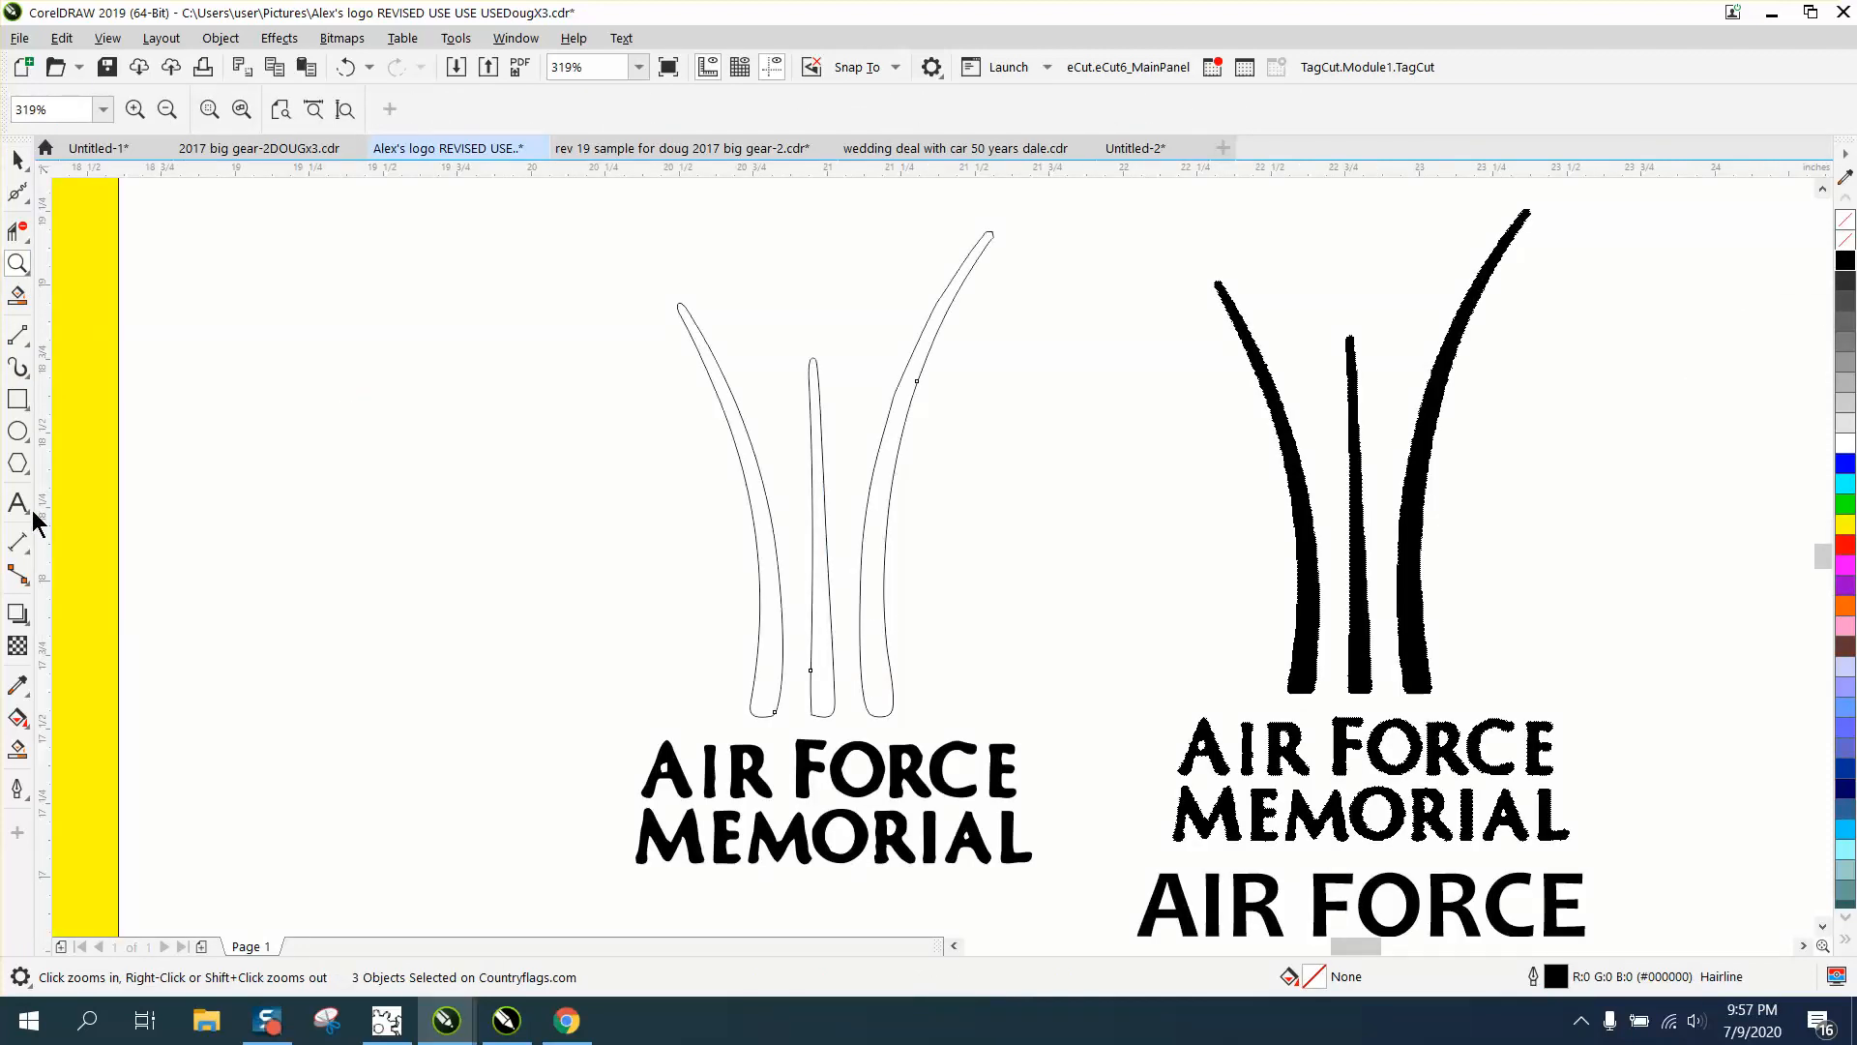
pyautogui.click(21, 339)
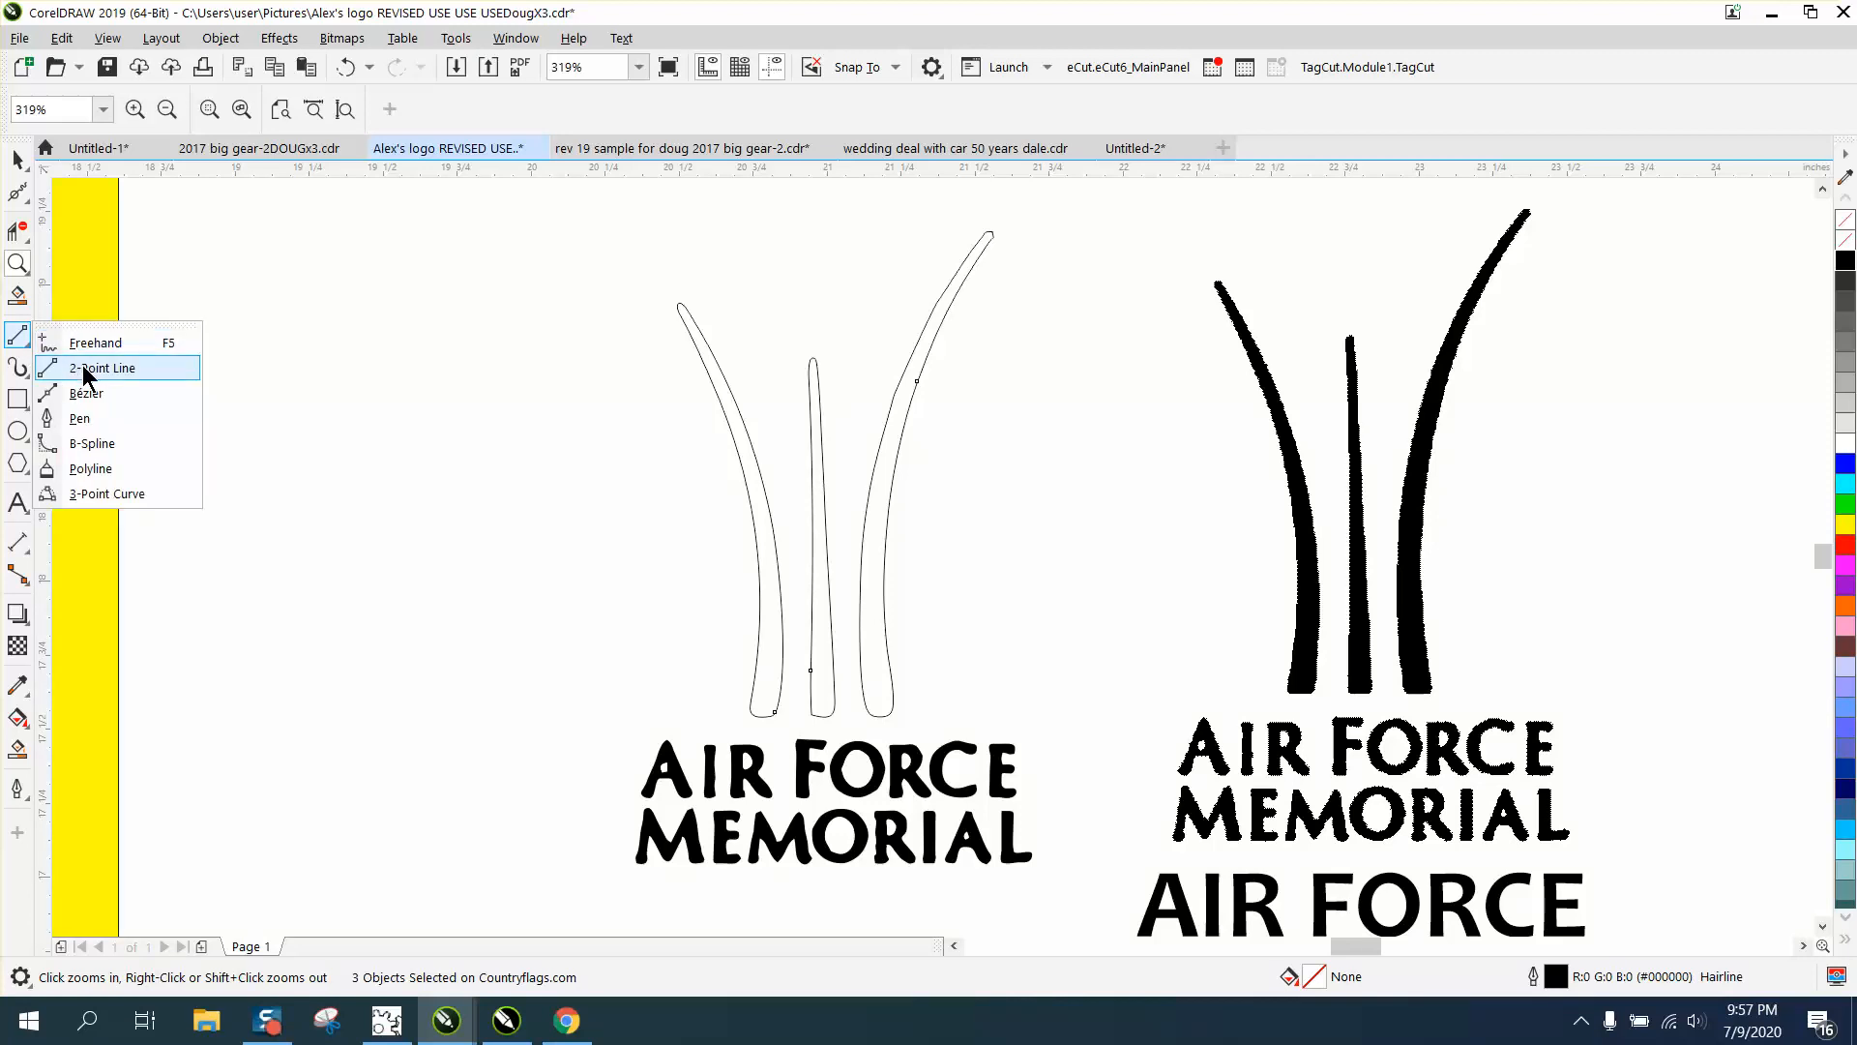
pyautogui.click(89, 363)
pyautogui.moveTo(464, 558); pyautogui.dragTo(691, 558)
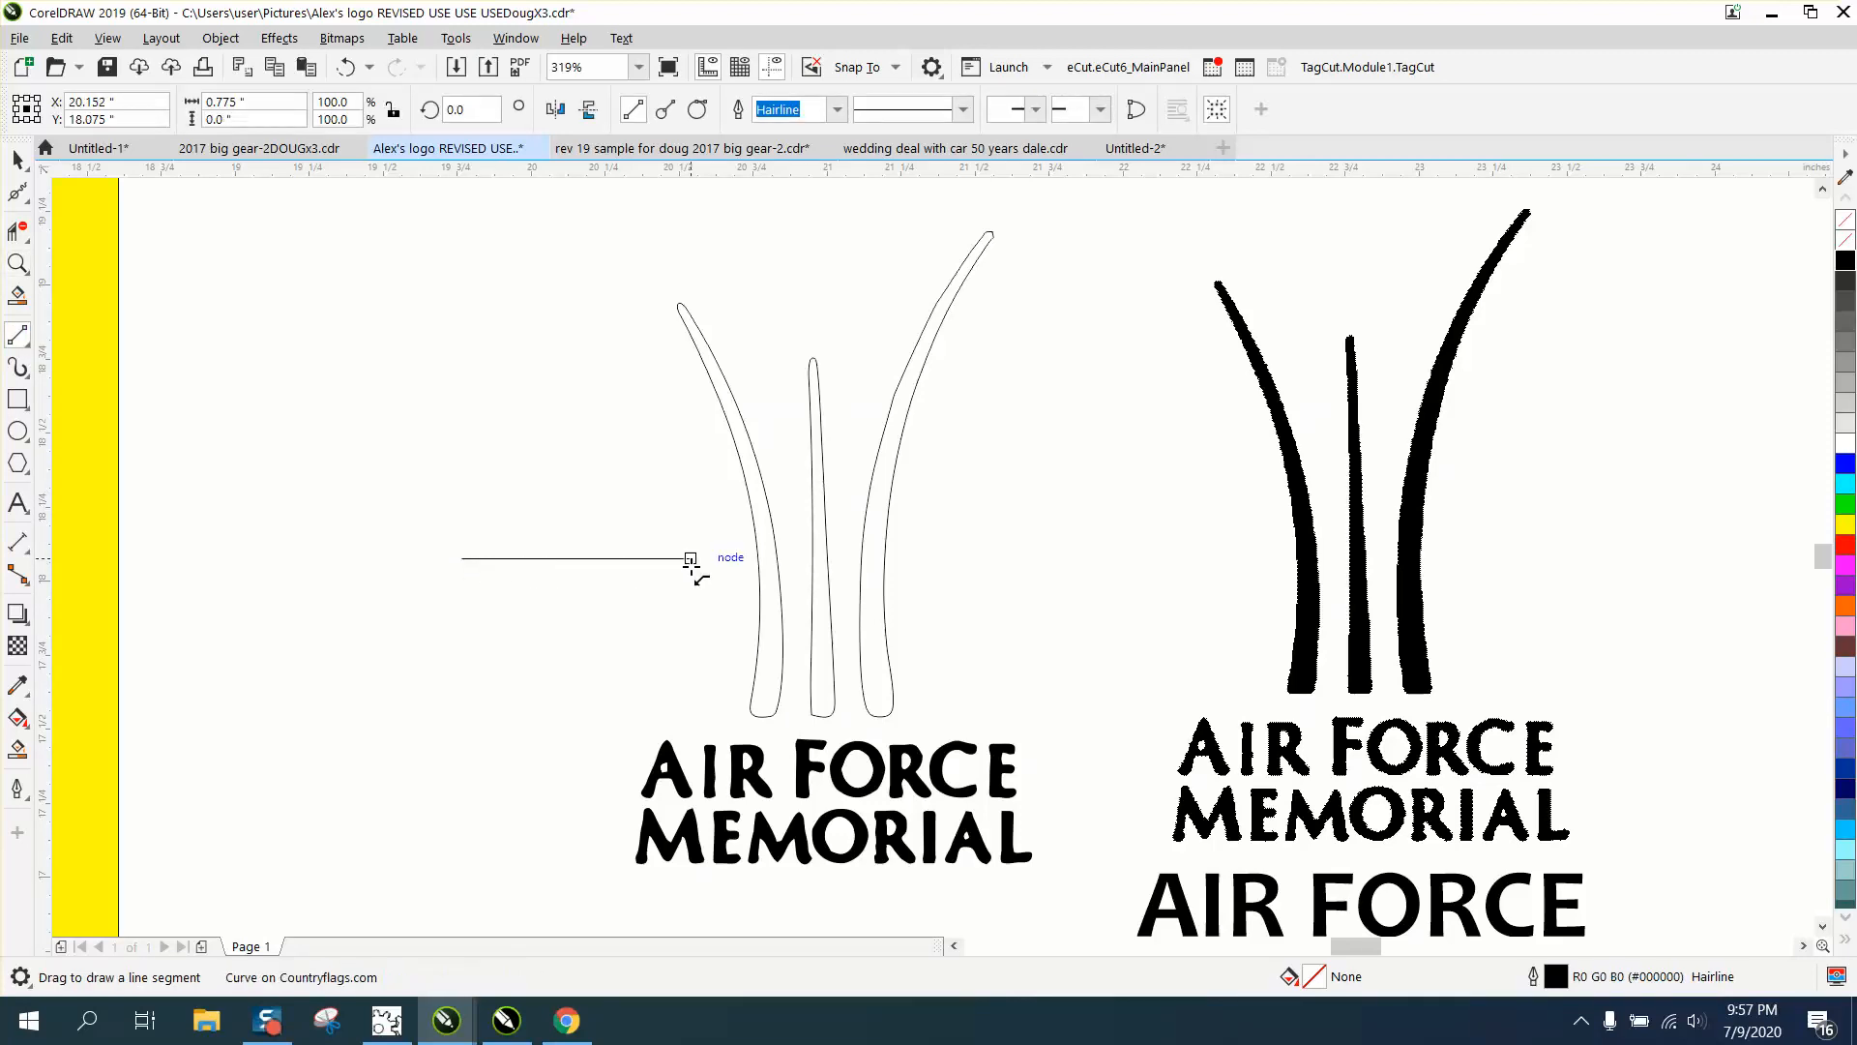
pyautogui.click(17, 160)
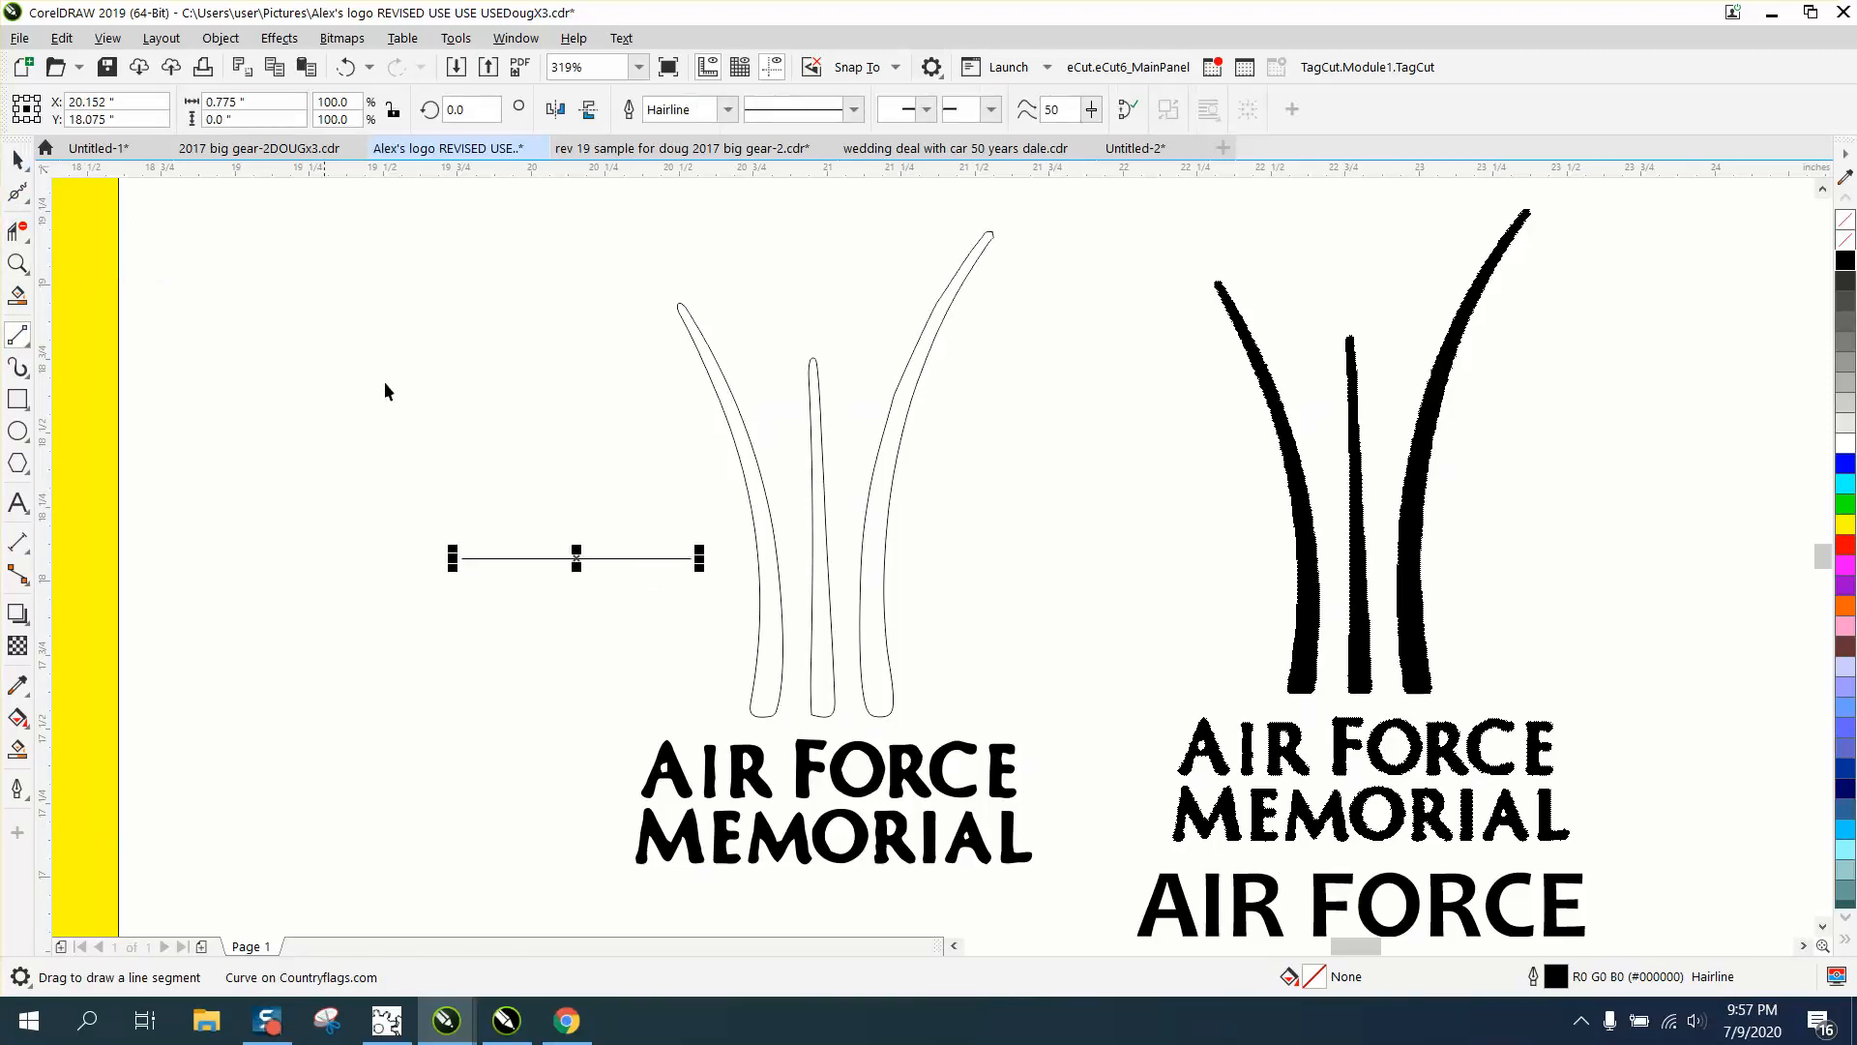
pyautogui.moveTo(578, 553); pyautogui.dragTo(816, 705)
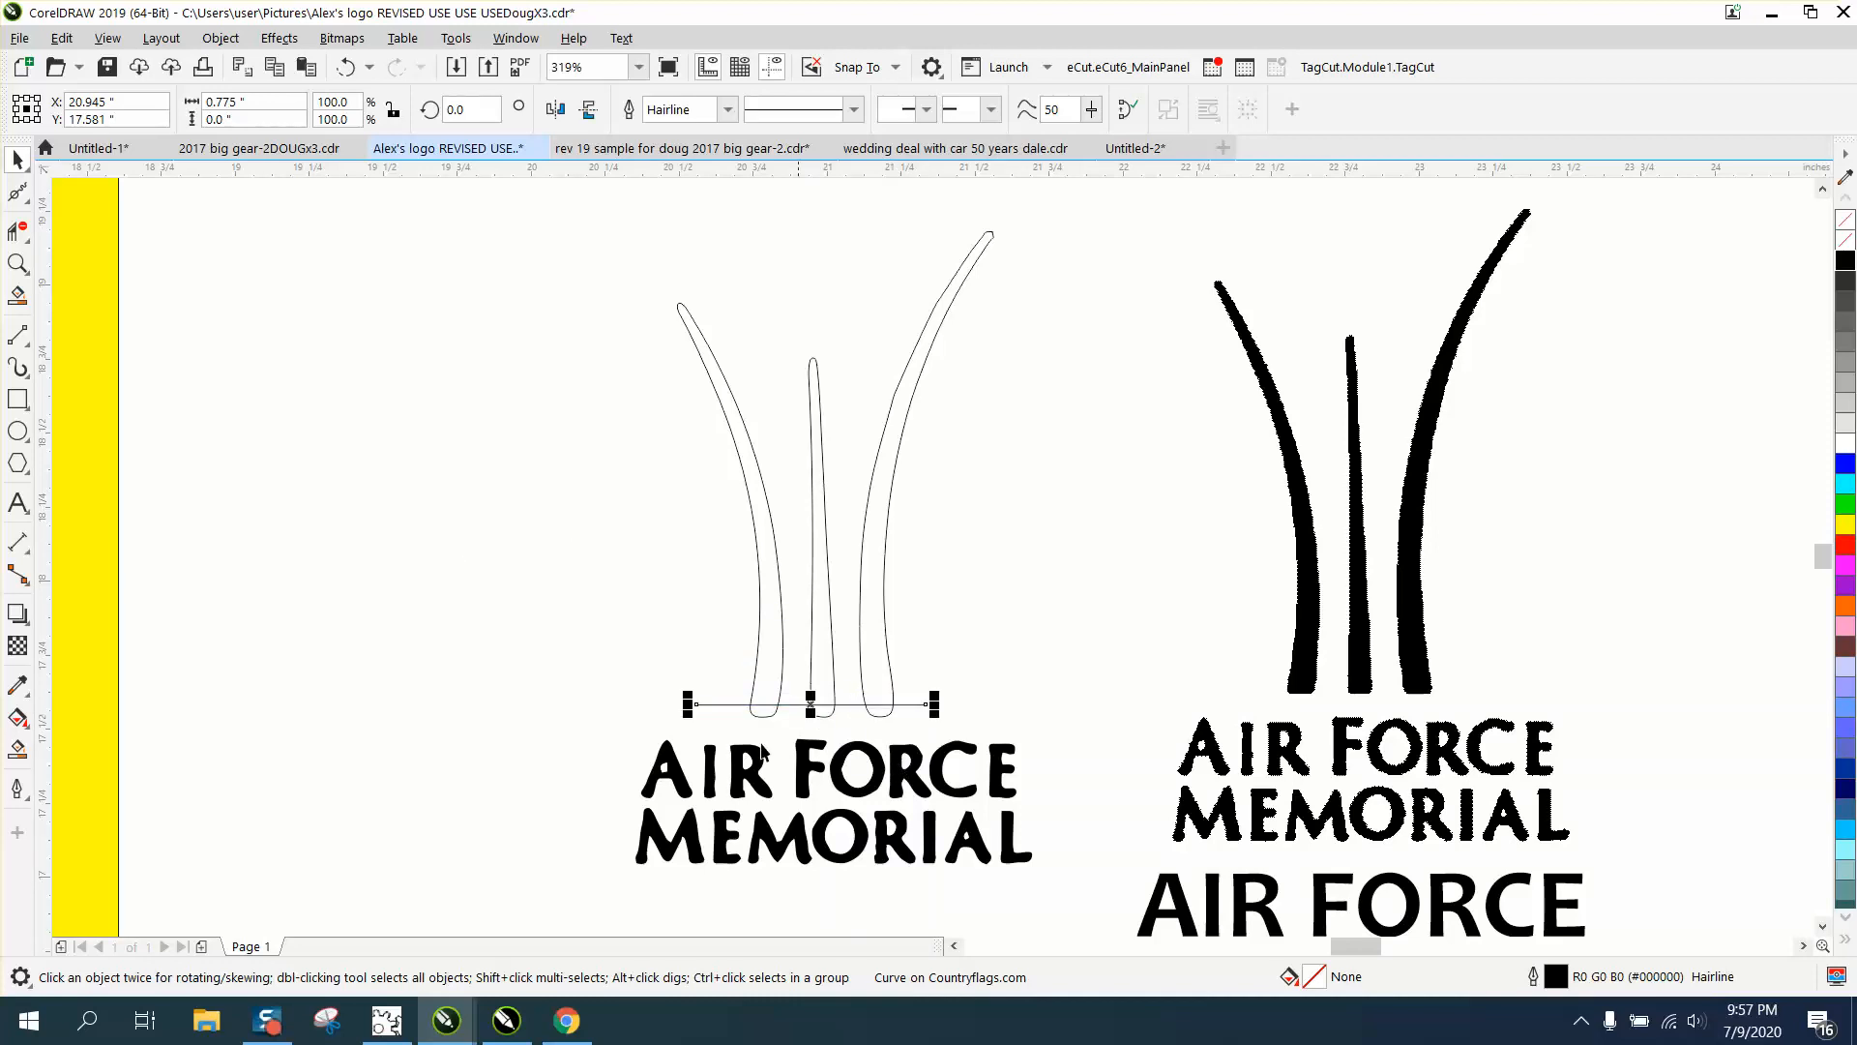
# Smart-fill the three spires of the traced logo above the horizontal line with black and no outline.
pyautogui.click(19, 750)
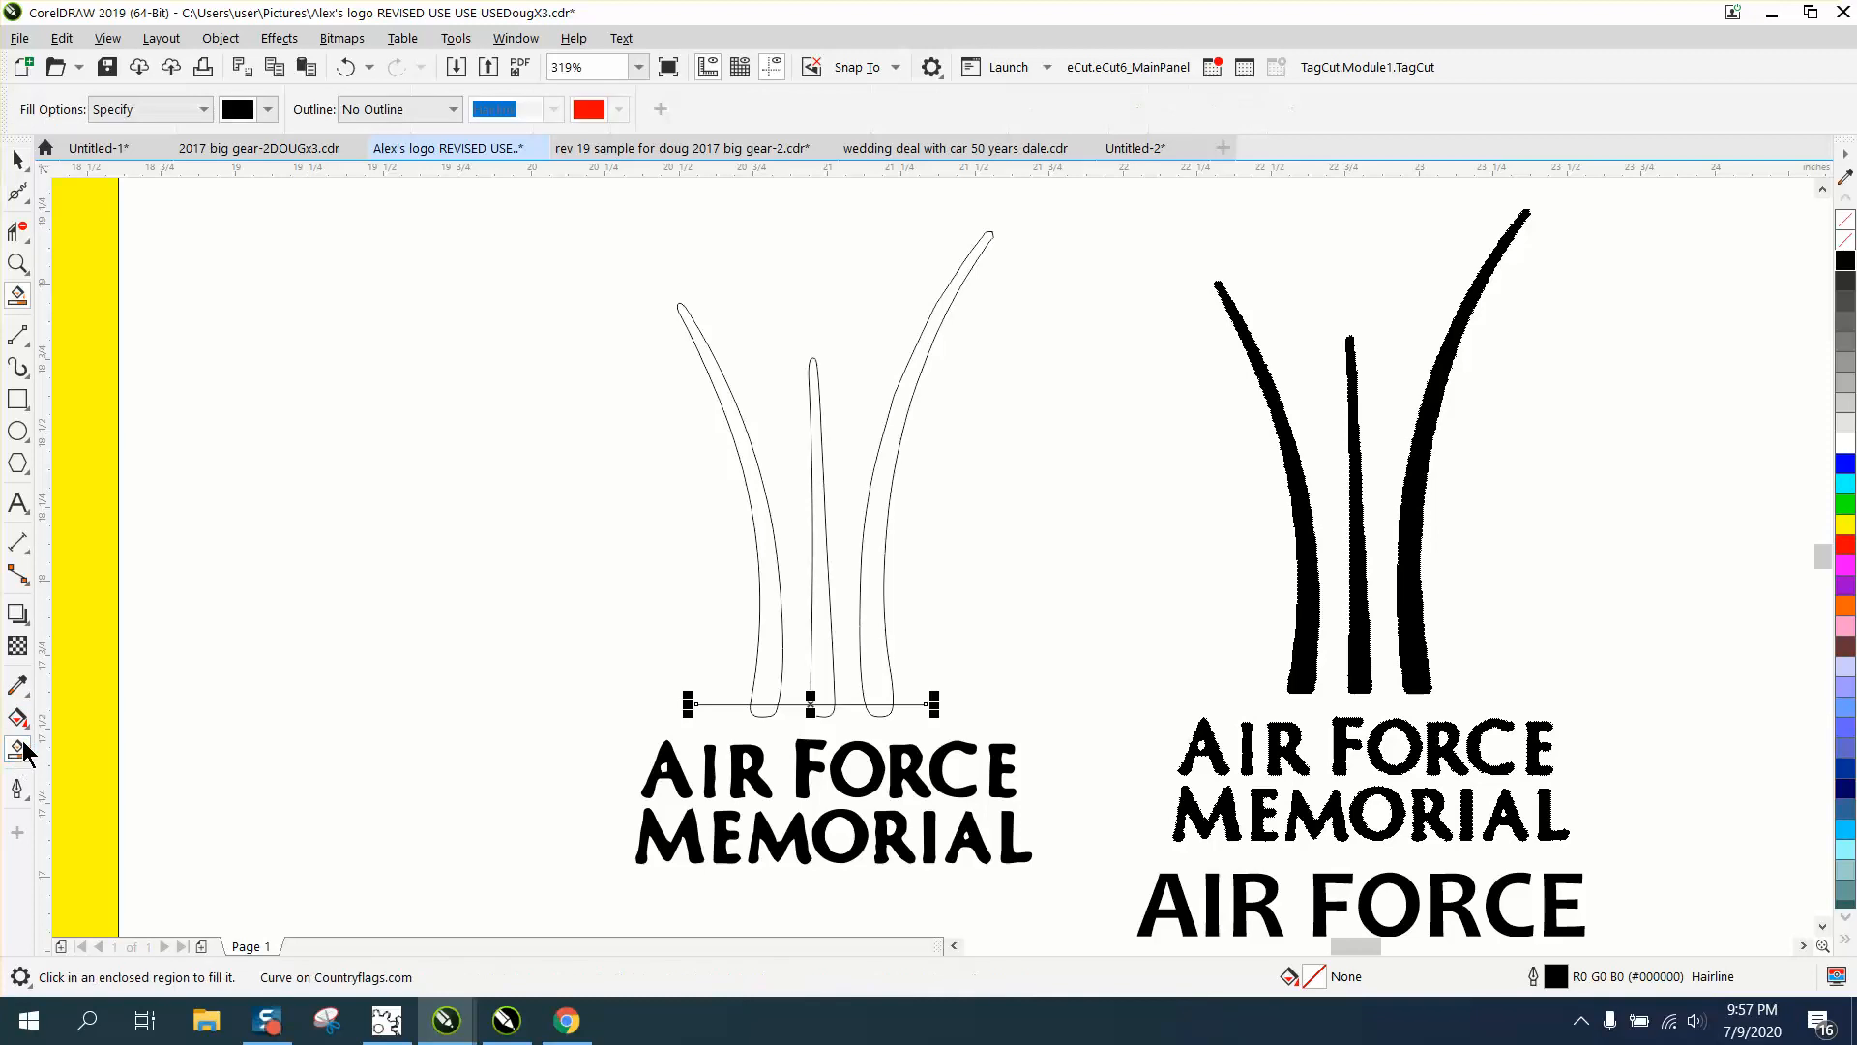
pyautogui.click(775, 596)
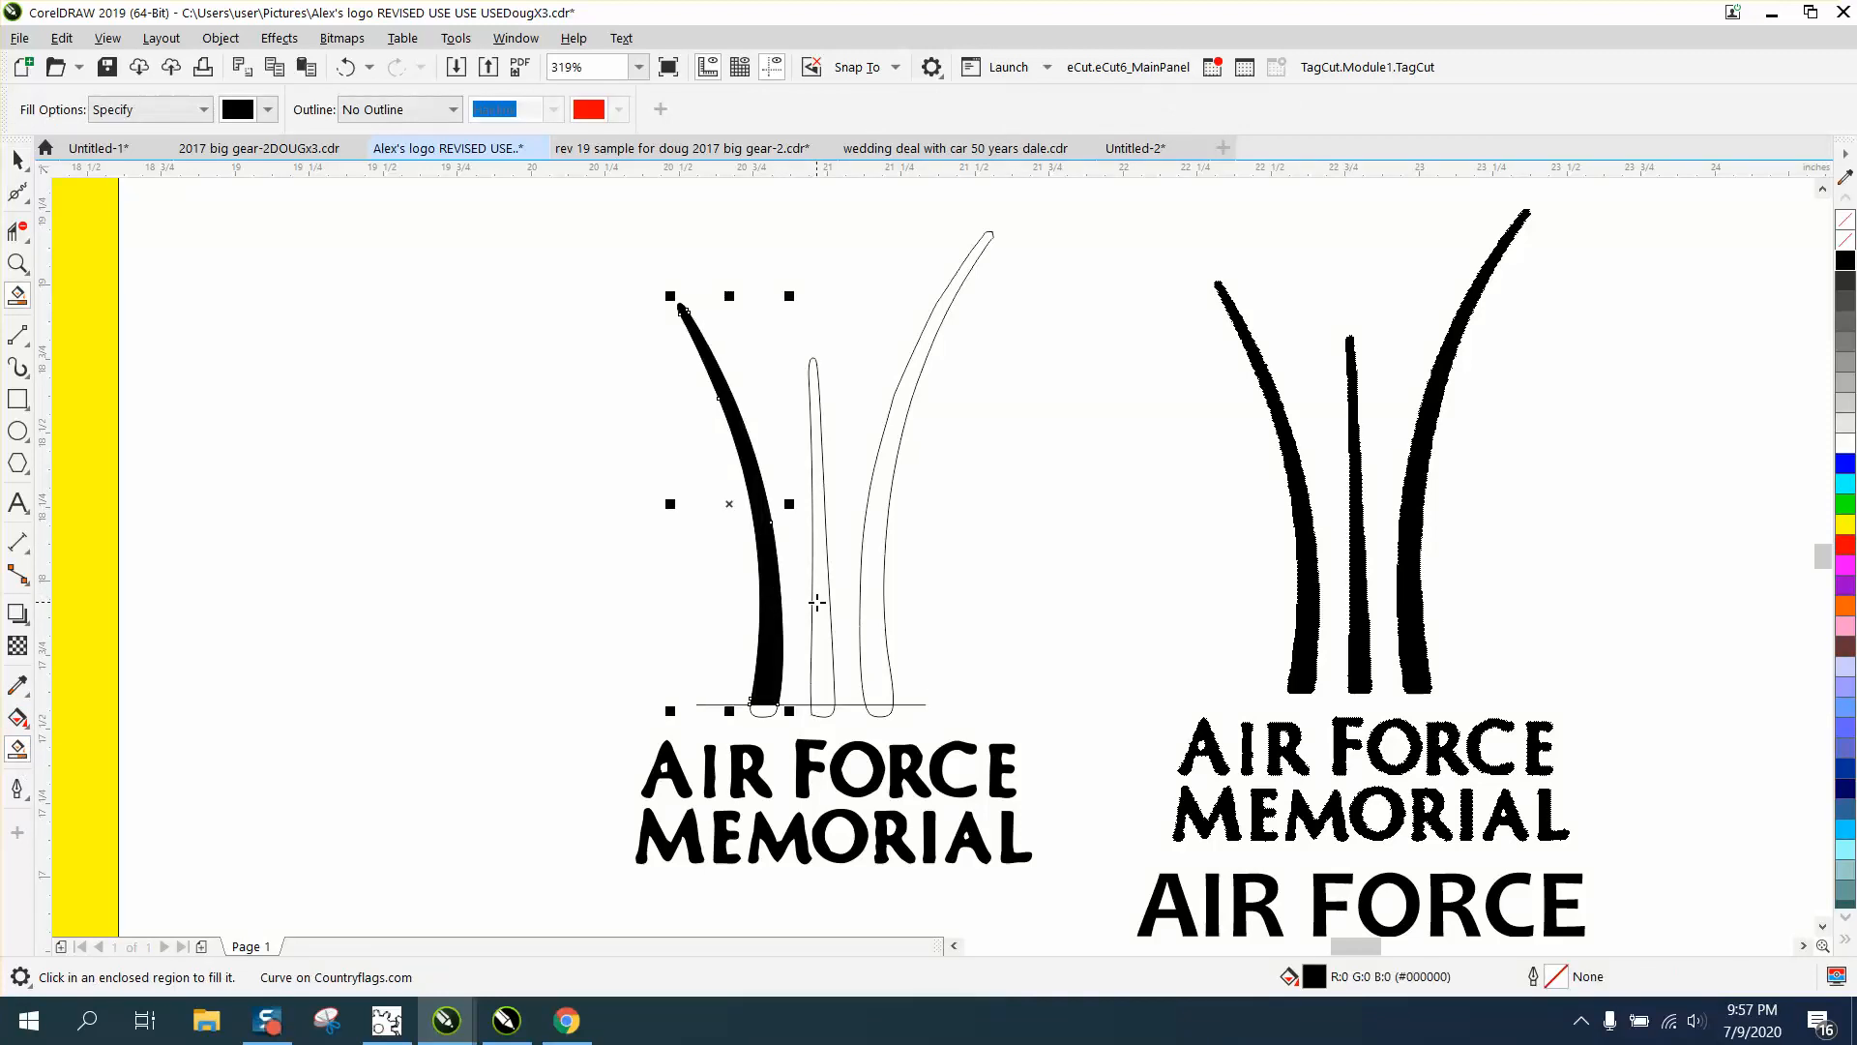
pyautogui.click(816, 602)
pyautogui.click(859, 623)
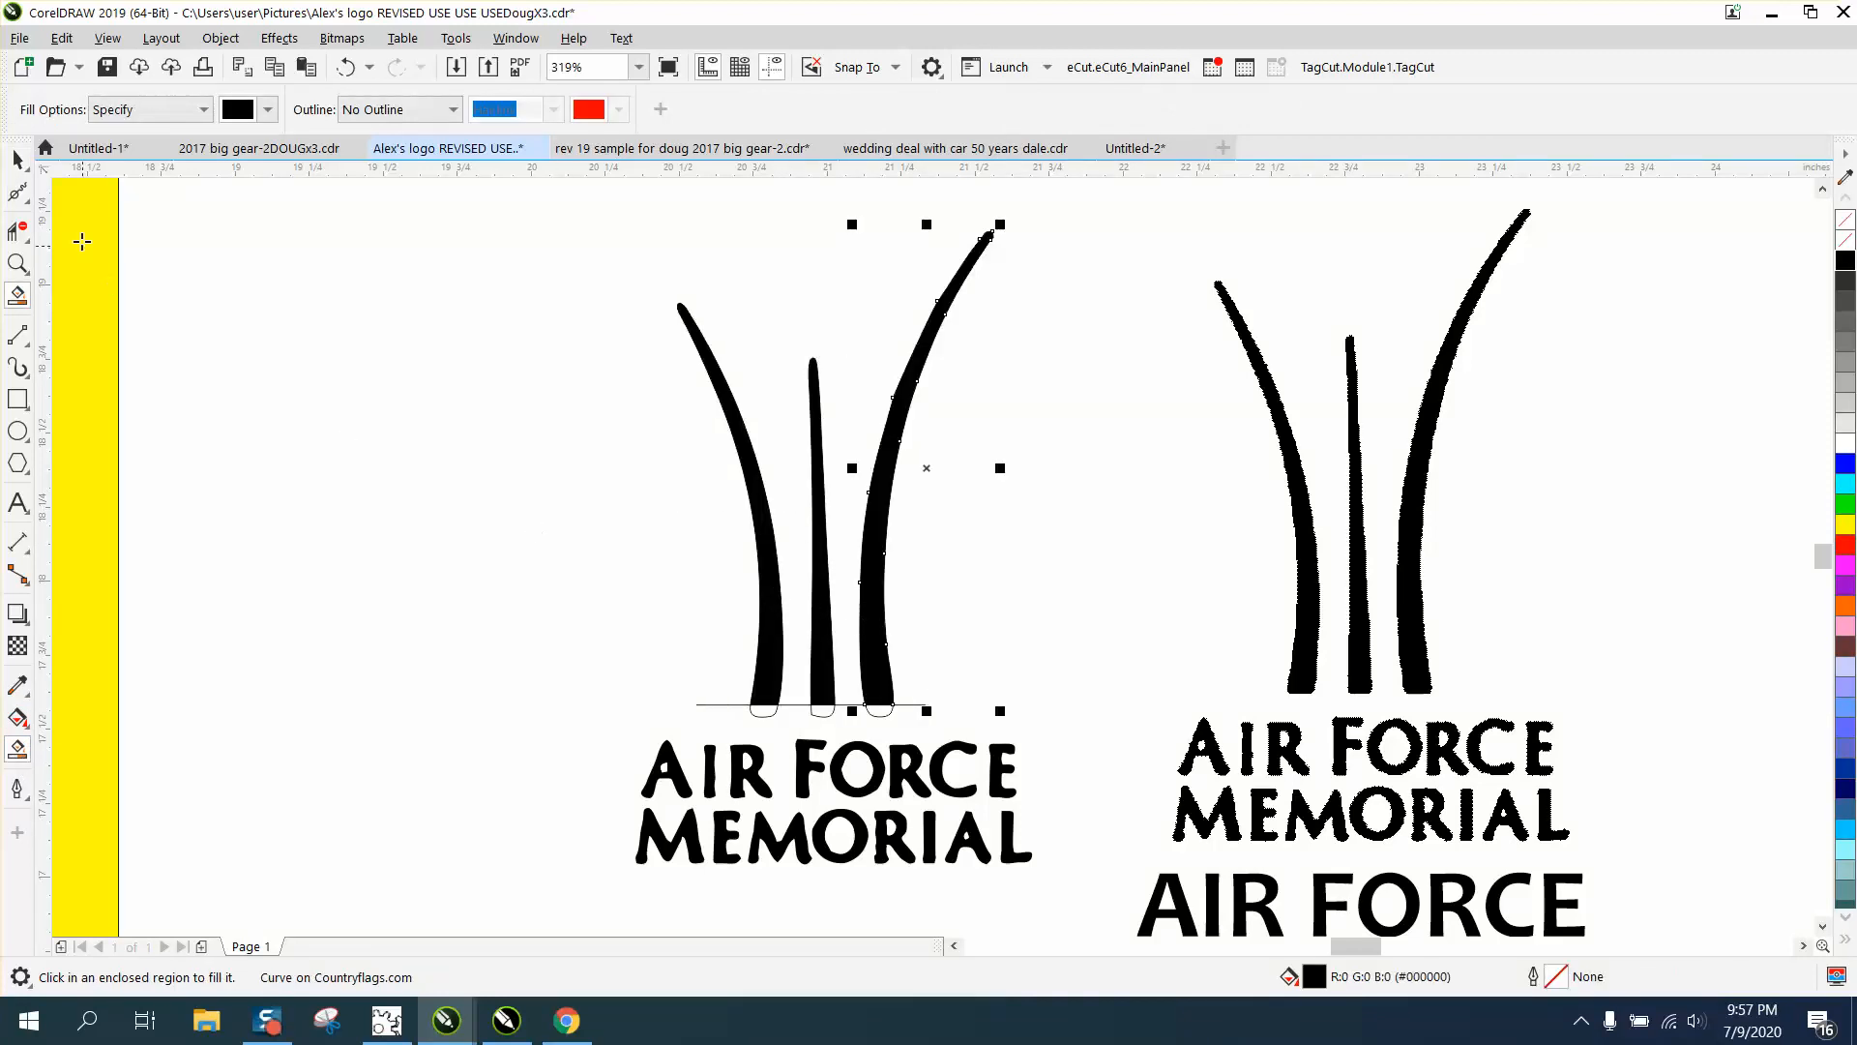
# Select the filled spires together with the old spire outlines and the horizontal line, and remove their outlines.
pyautogui.click(17, 159)
pyautogui.scroll(-4, 589, 334)
pyautogui.moveTo(606, 231); pyautogui.dragTo(718, 443)
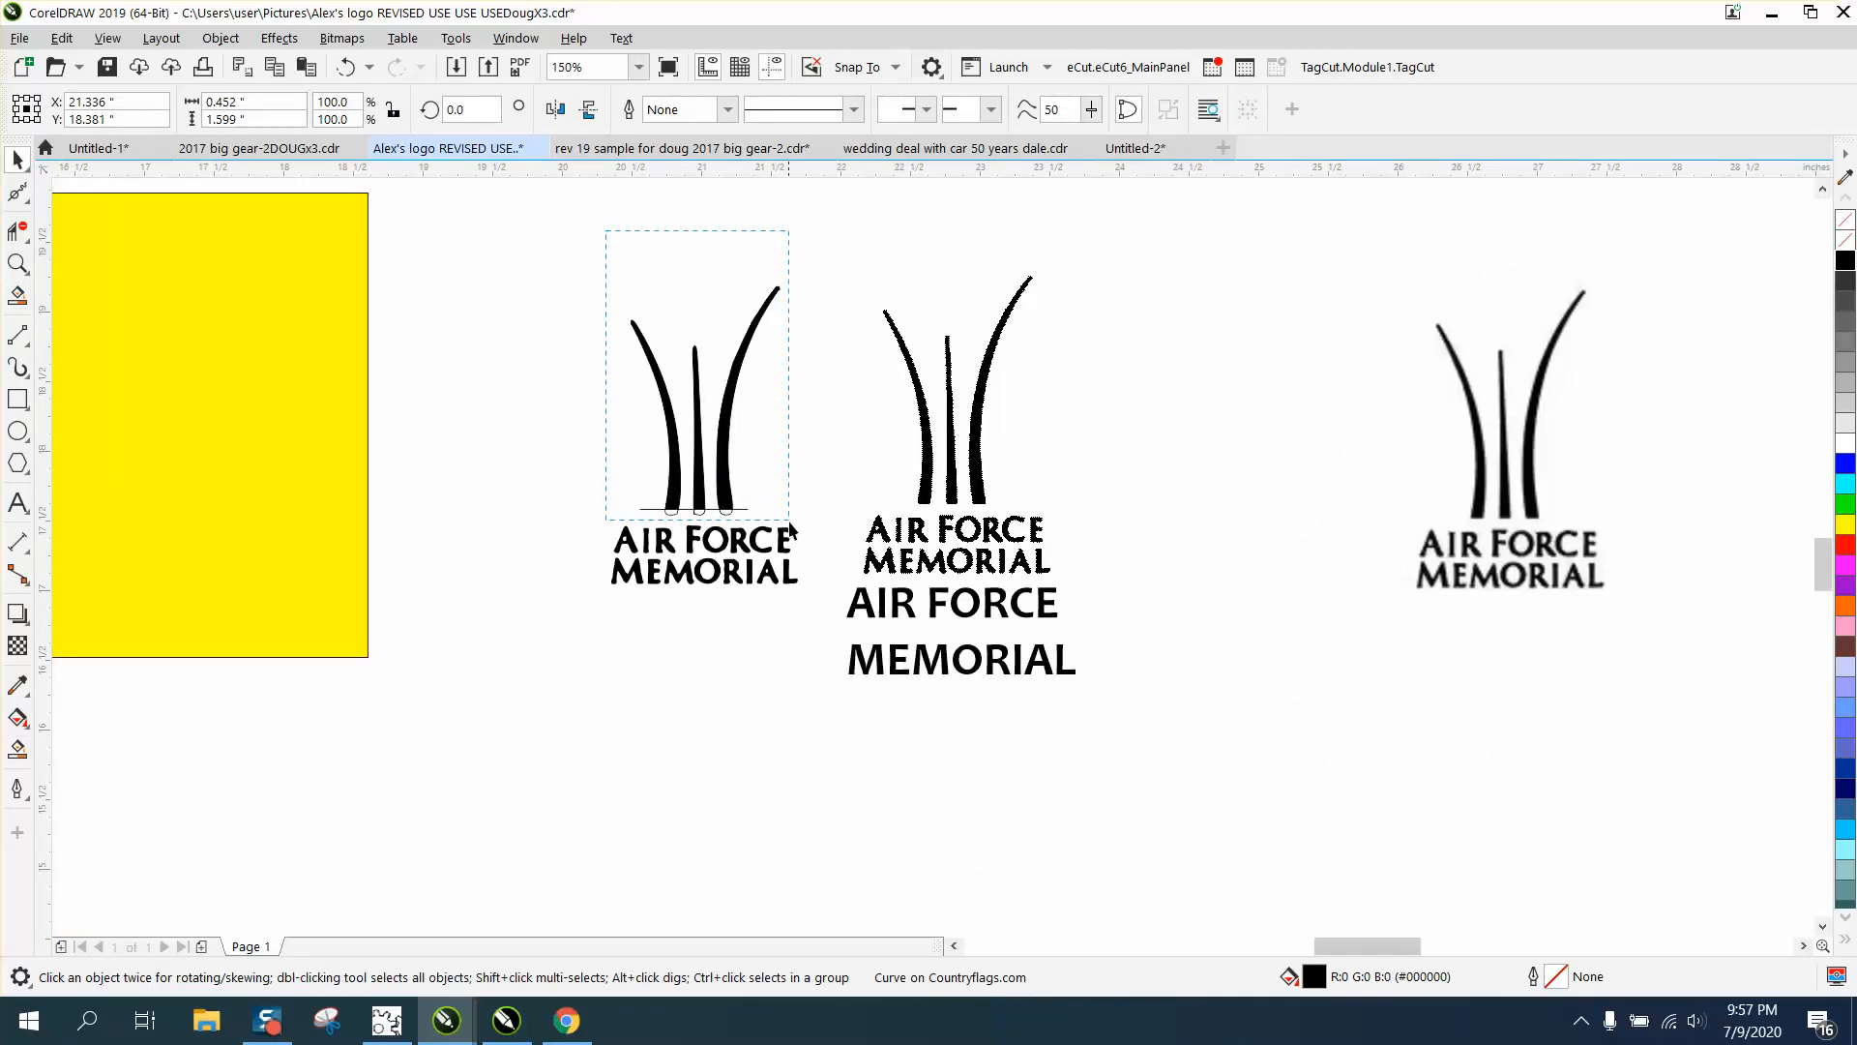
pyautogui.moveTo(789, 528); pyautogui.dragTo(791, 532)
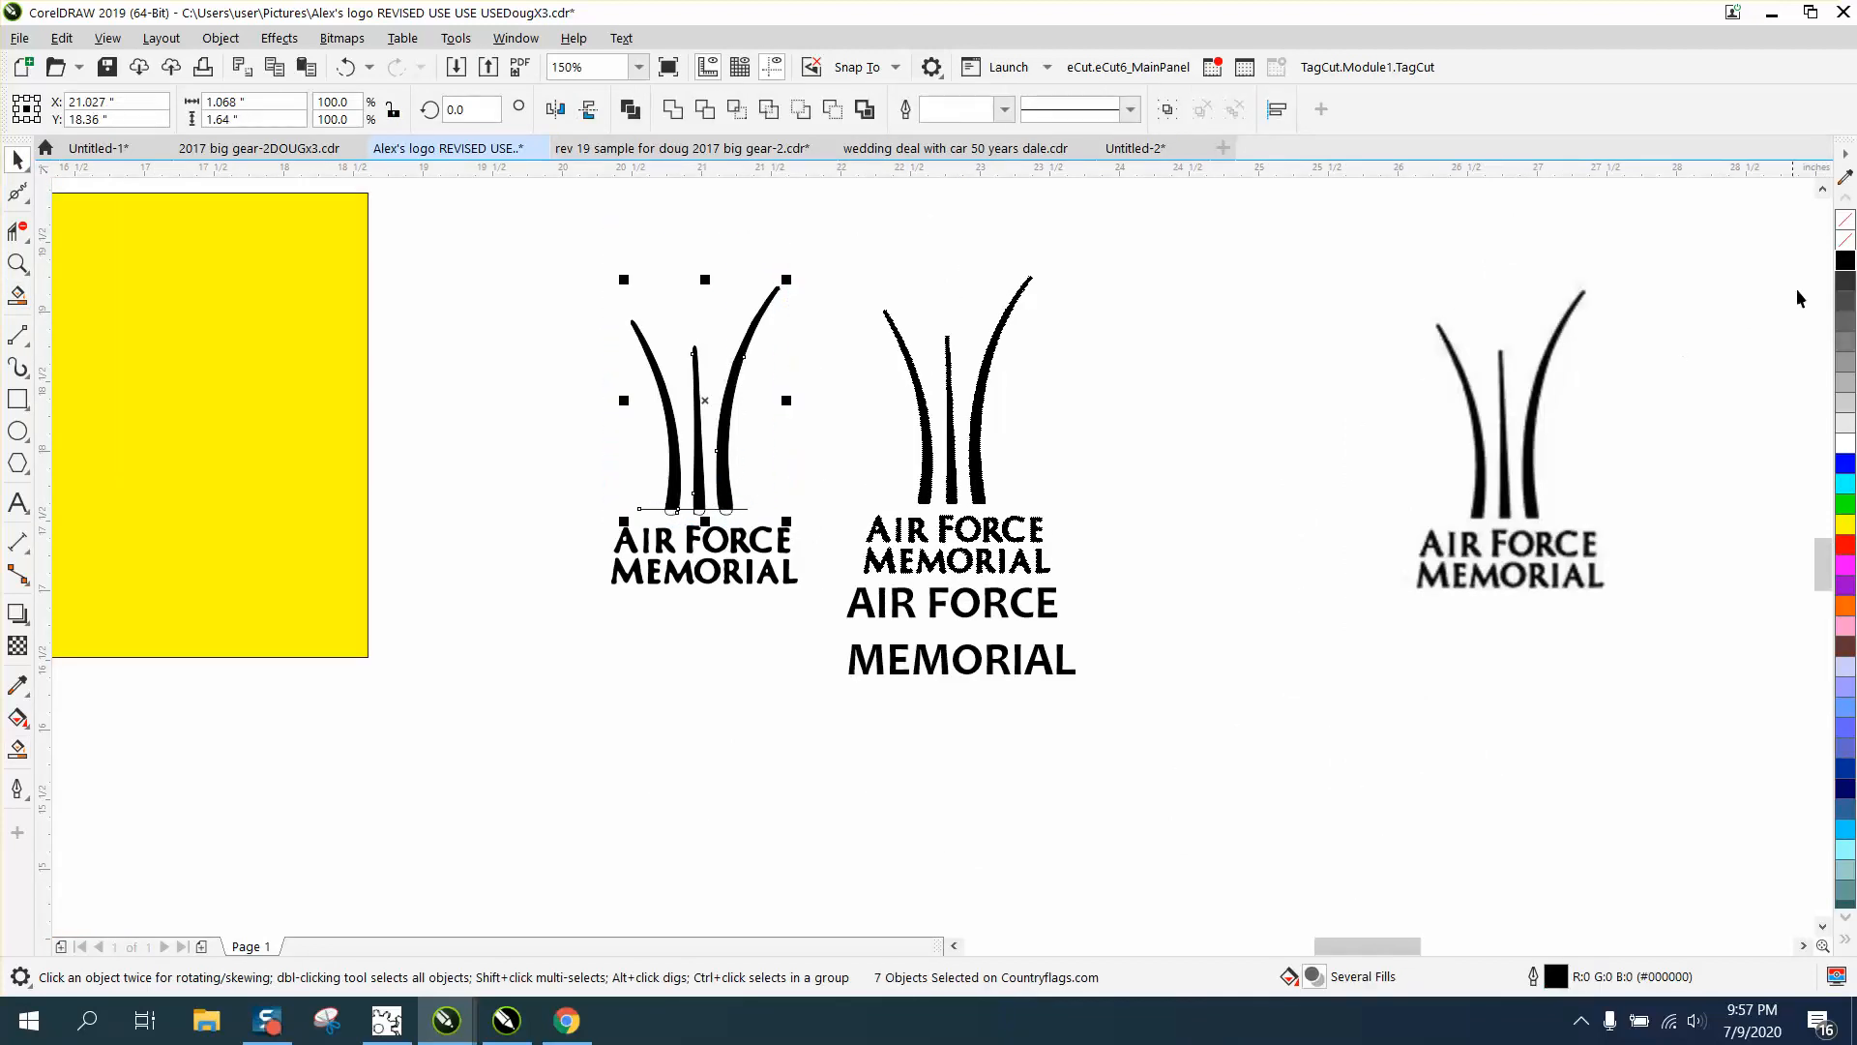
pyautogui.rightClick(1843, 249)
pyautogui.click(814, 517)
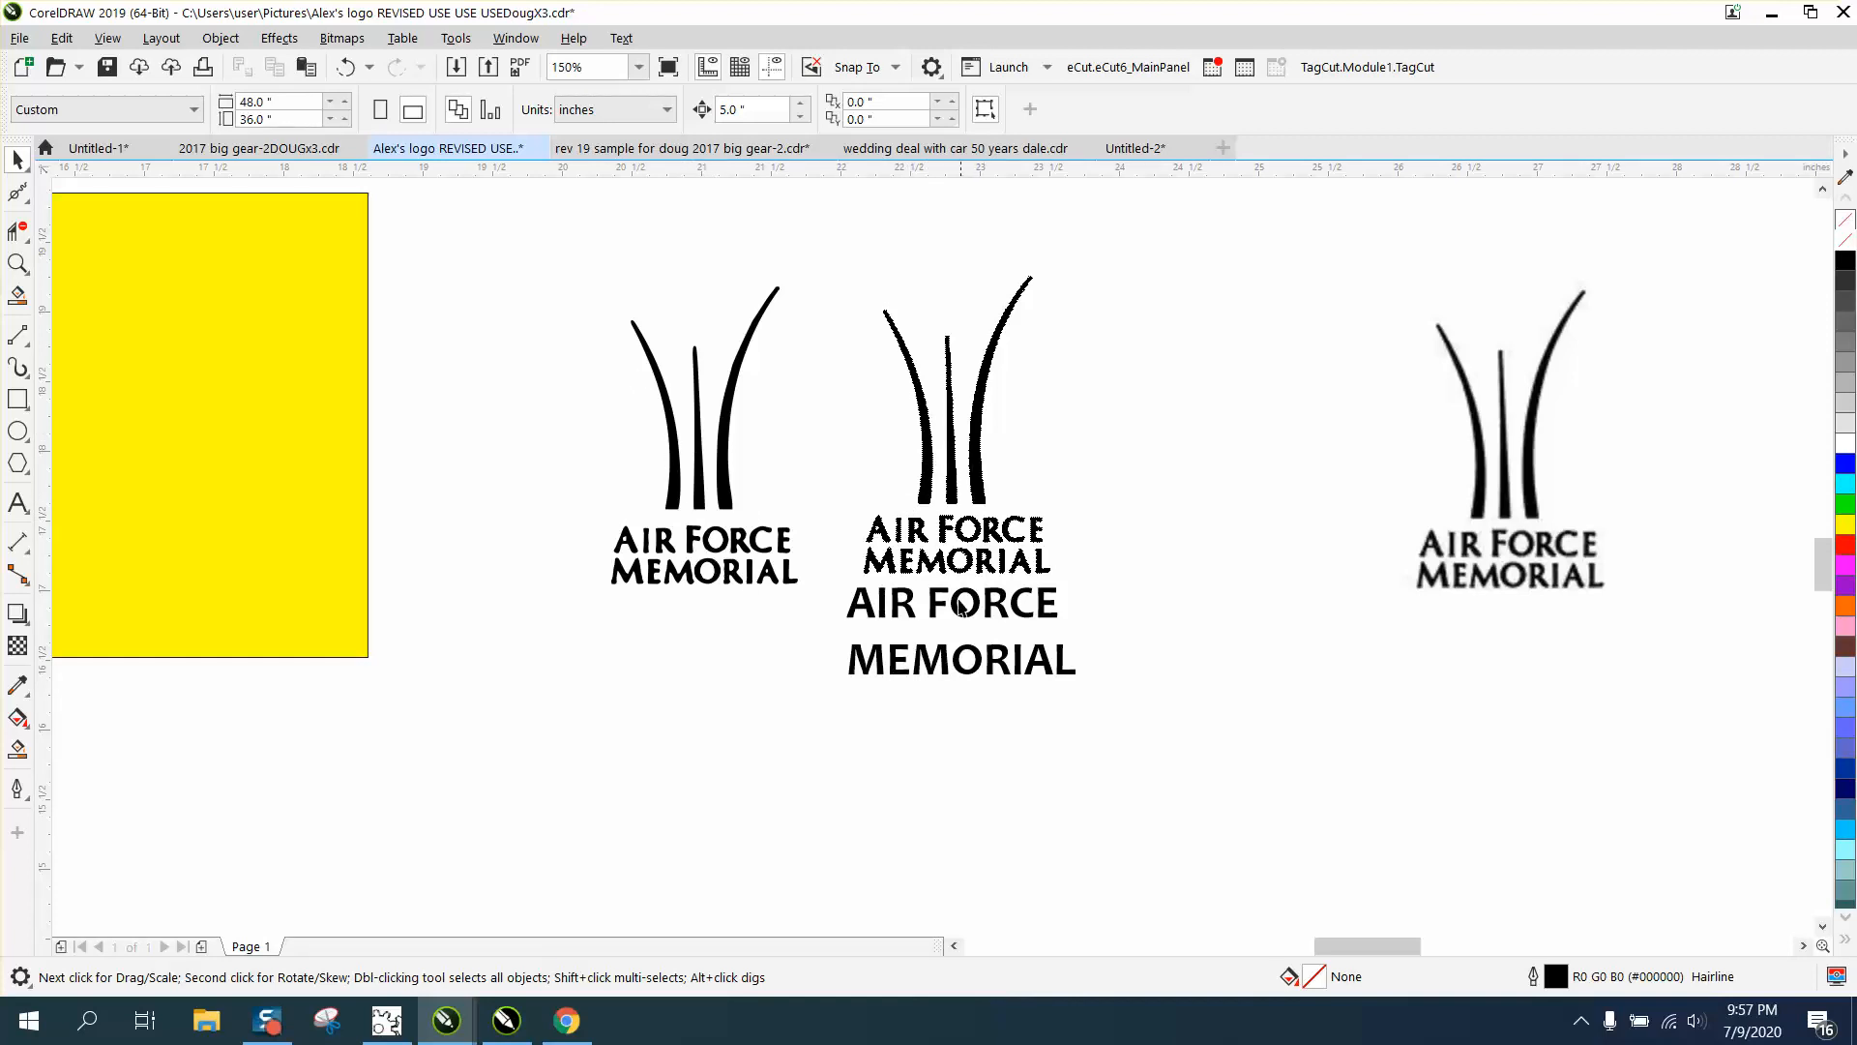
# Reshape the angular tip of the cleaned logo's right spire into a rounded end with the Shape tool.
pyautogui.click(17, 263)
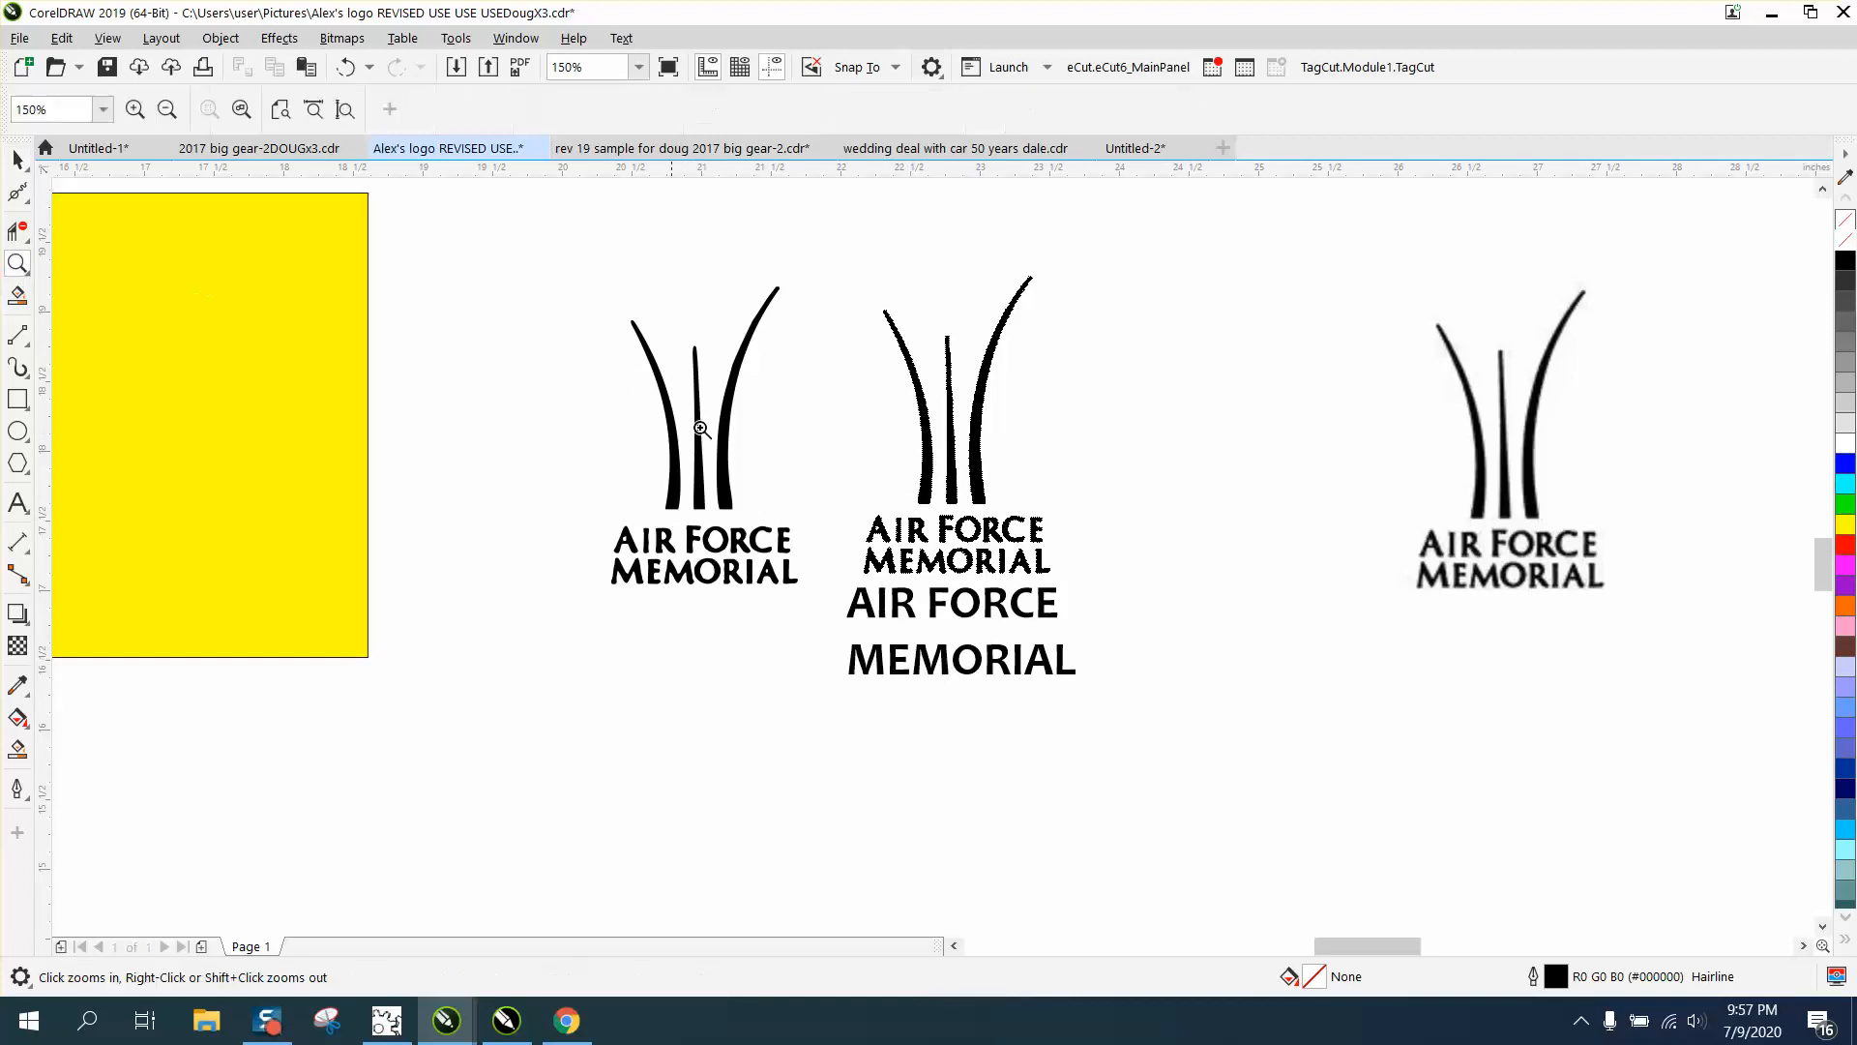
pyautogui.moveTo(606, 294); pyautogui.dragTo(865, 598)
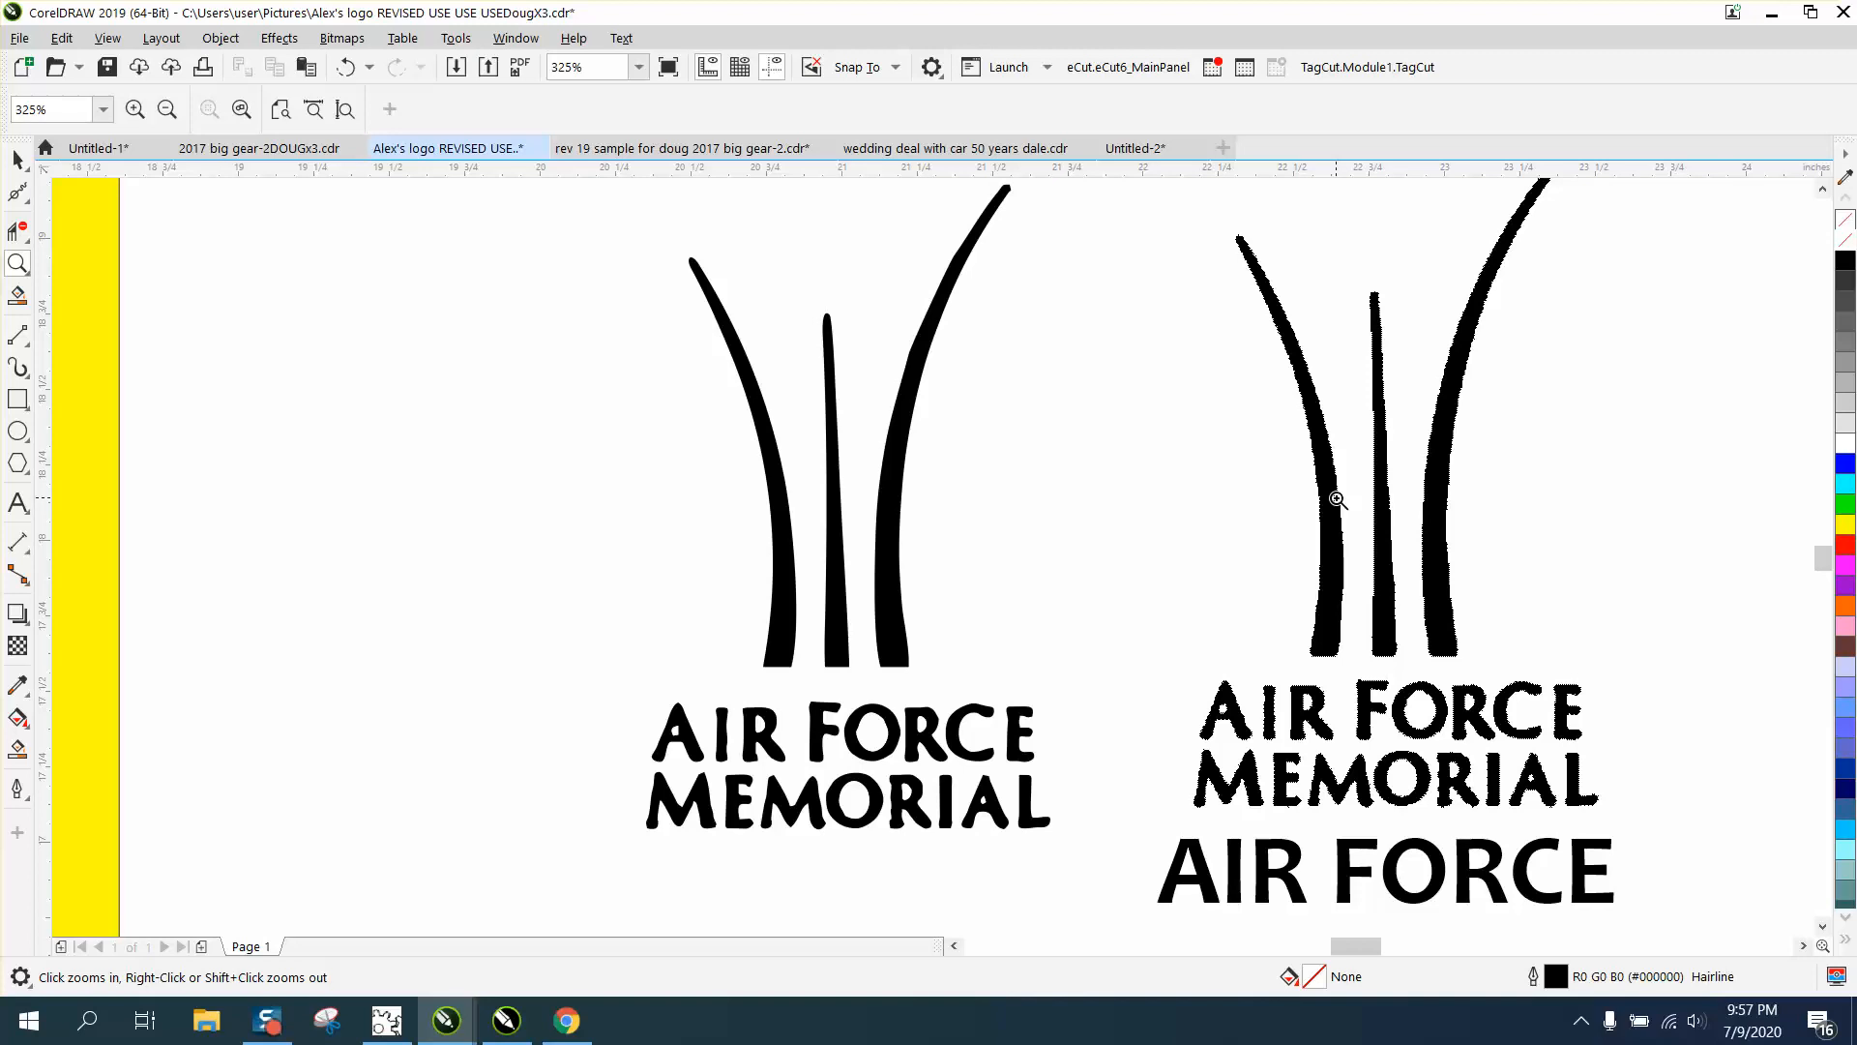
pyautogui.rightClick(1094, 423)
pyautogui.moveTo(1146, 347); pyautogui.dragTo(1146, 347)
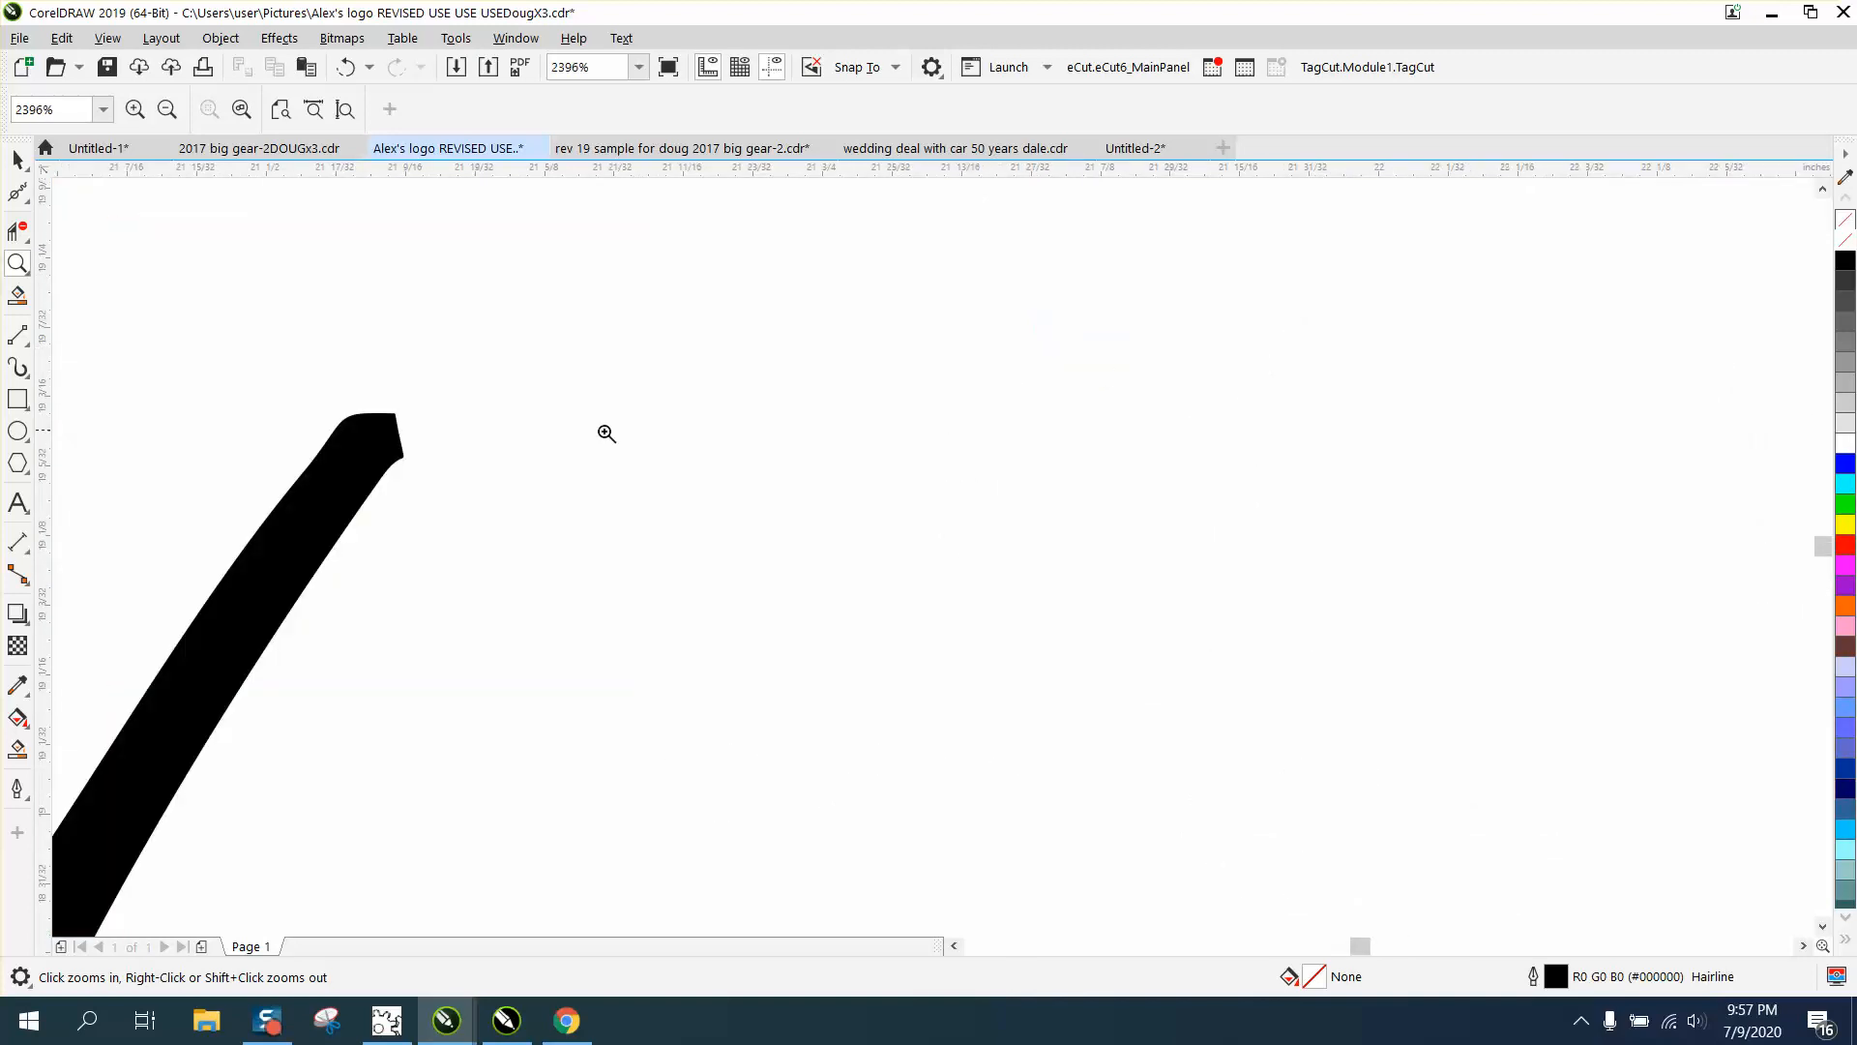
pyautogui.click(17, 193)
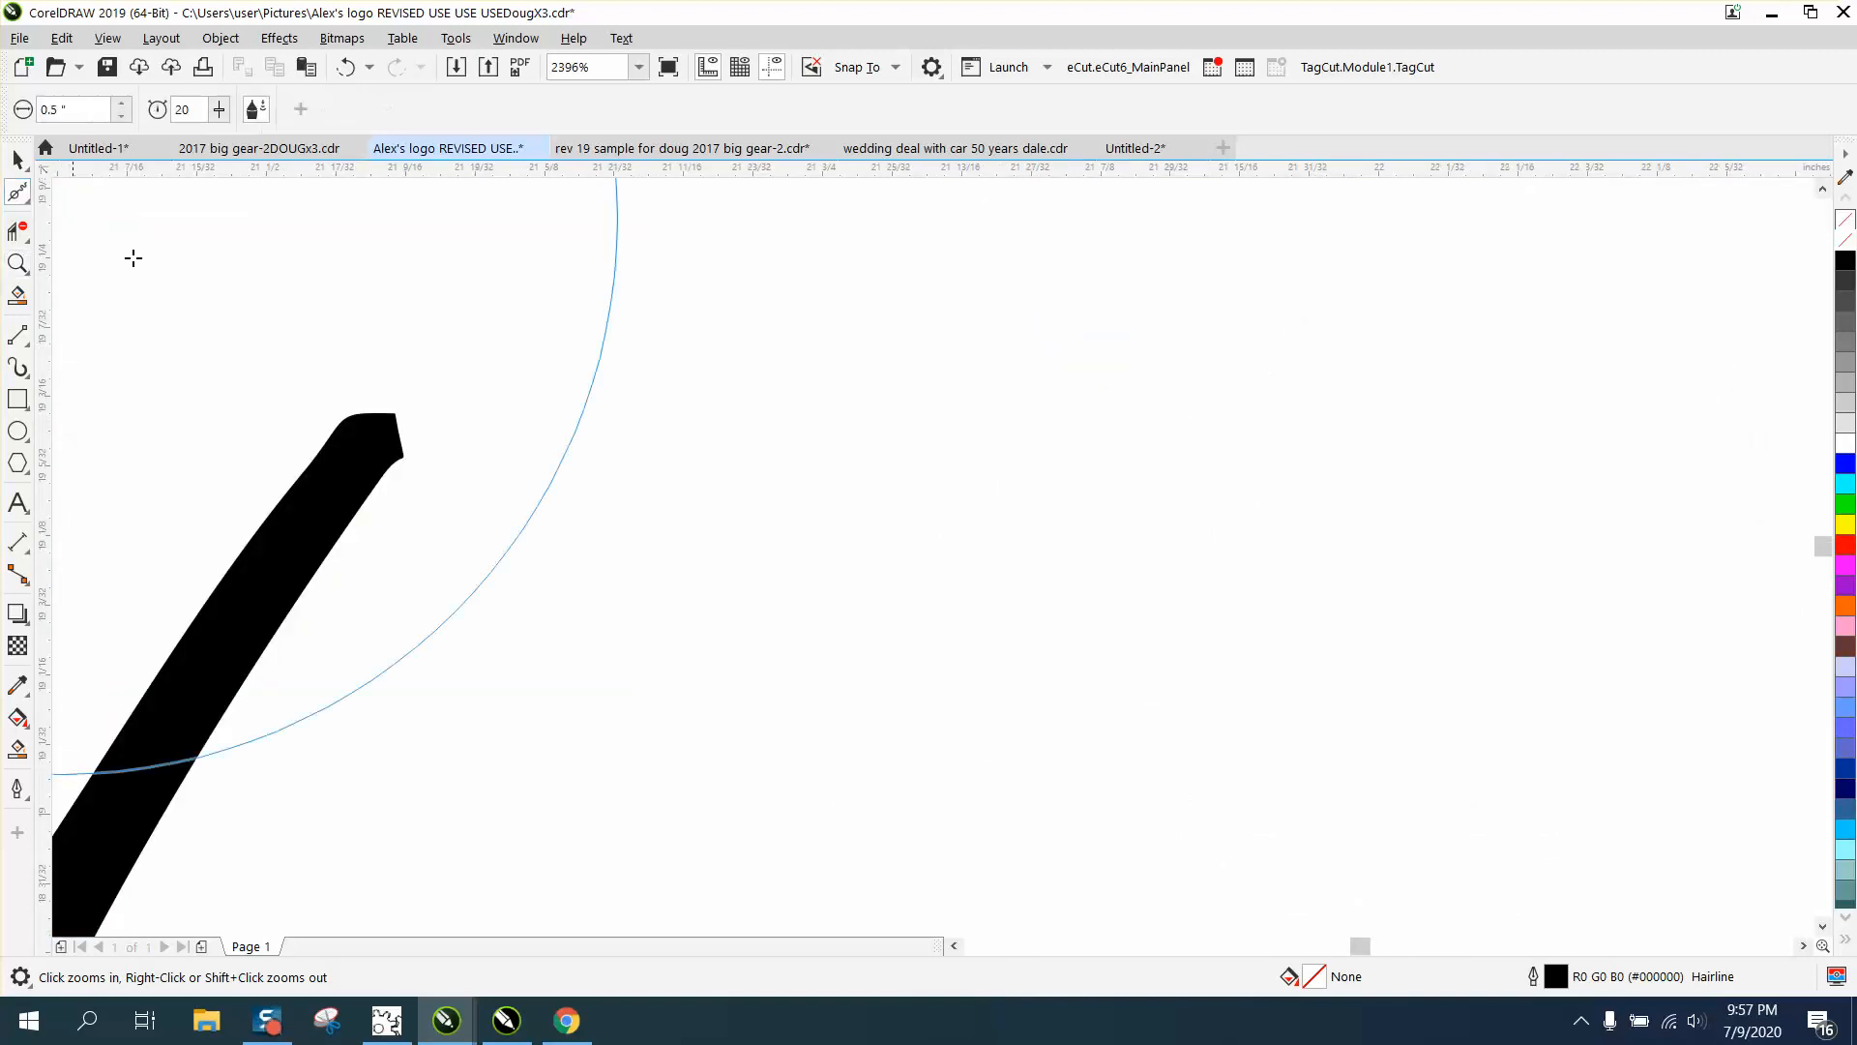
pyautogui.click(27, 200)
pyautogui.click(94, 200)
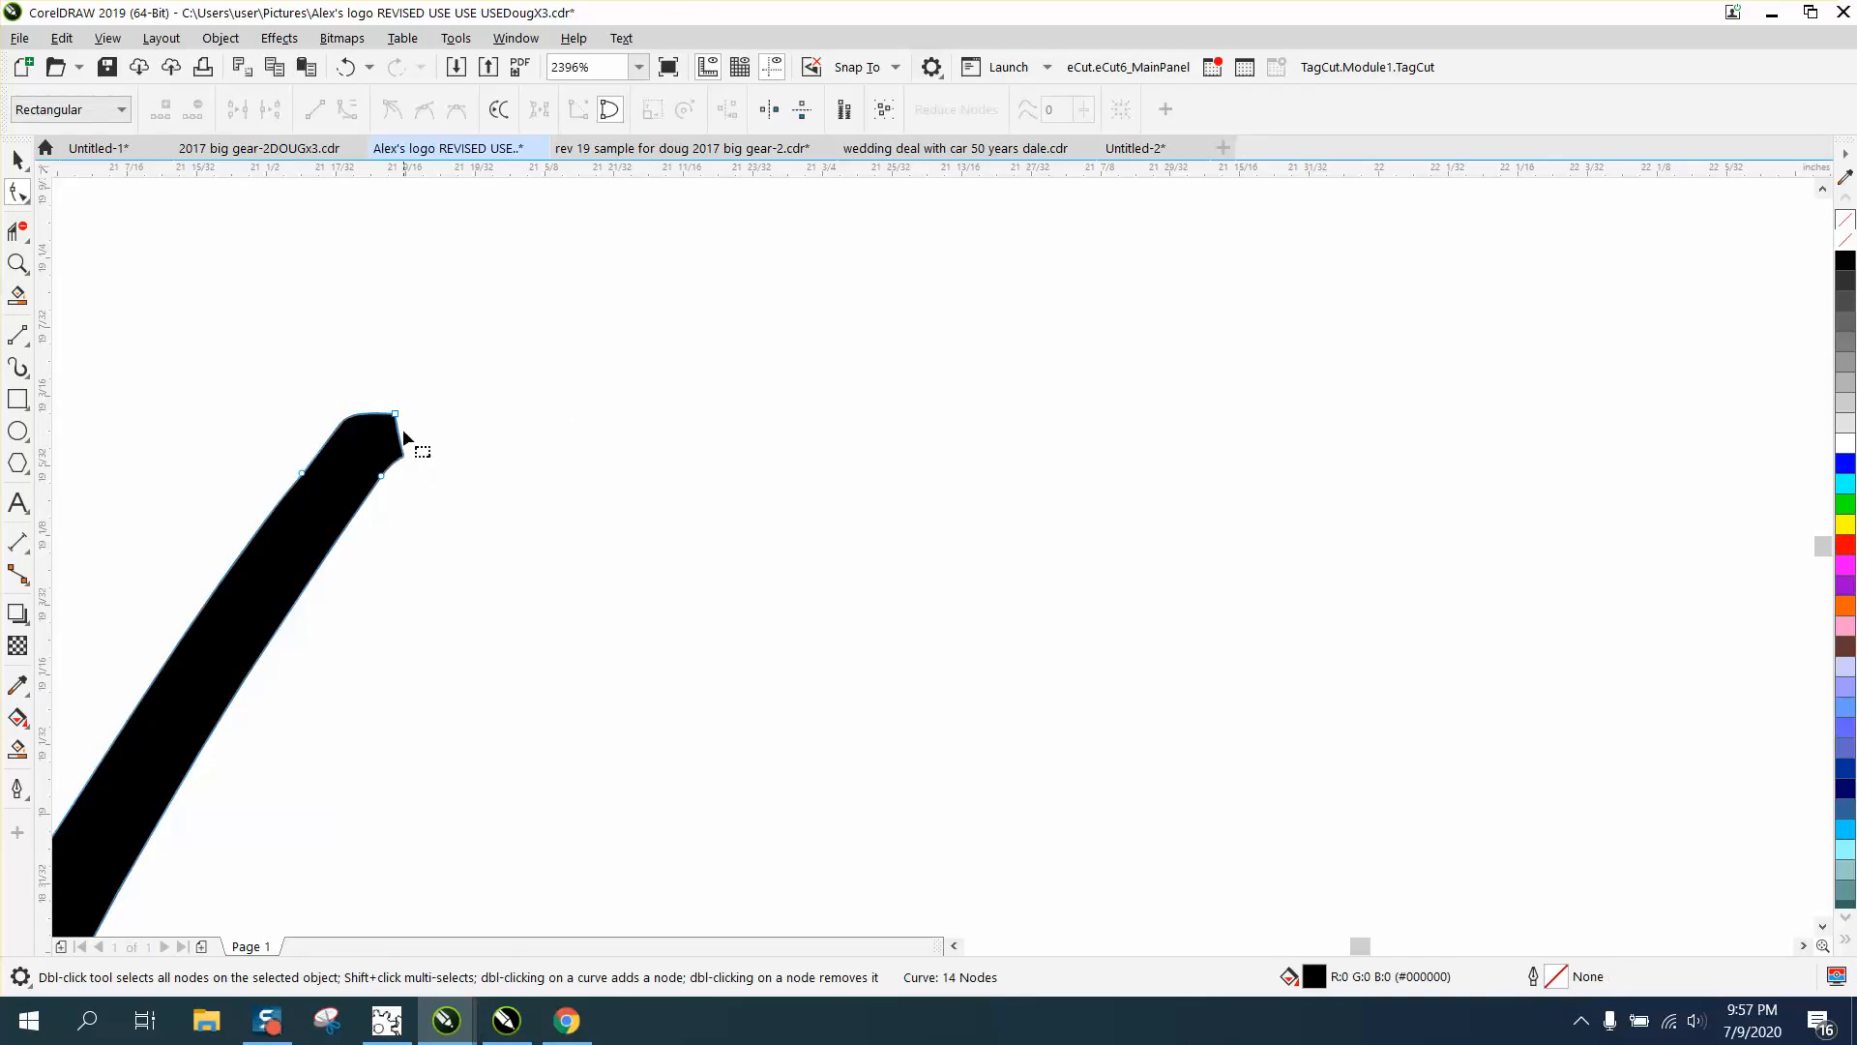
pyautogui.click(395, 414)
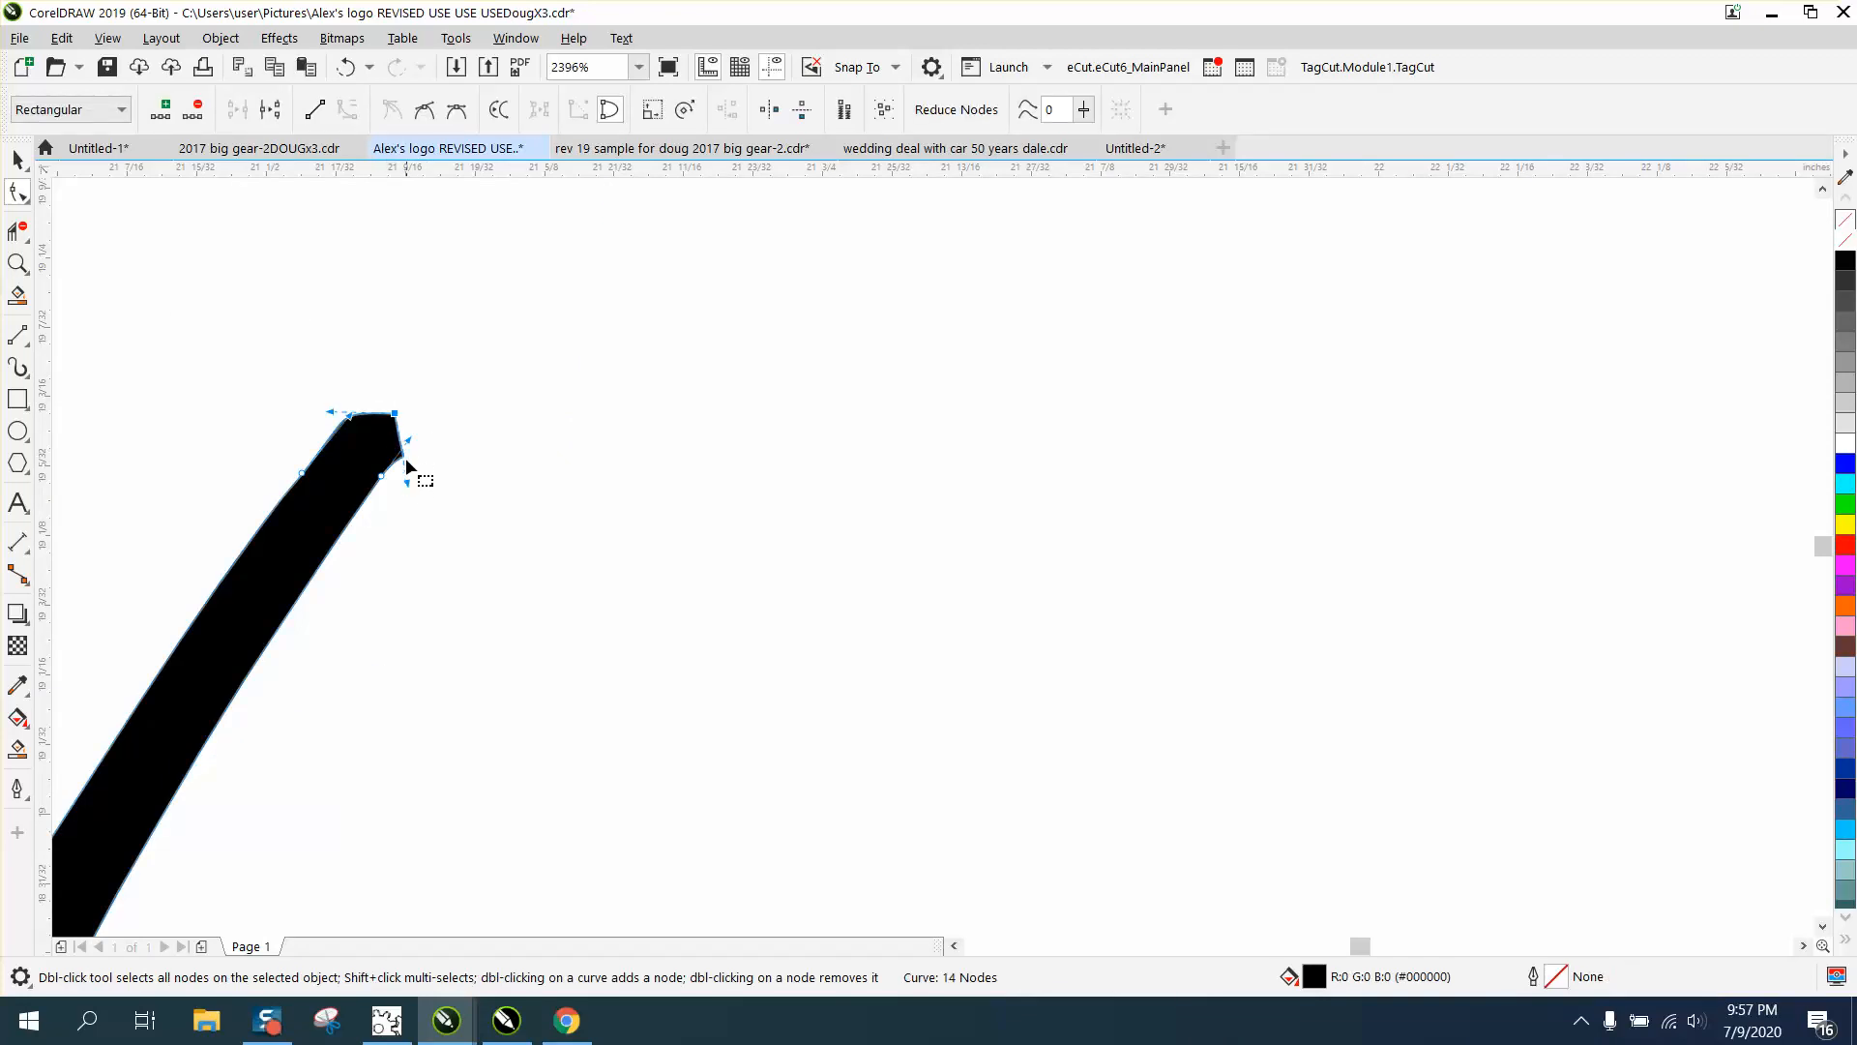
pyautogui.click(394, 451)
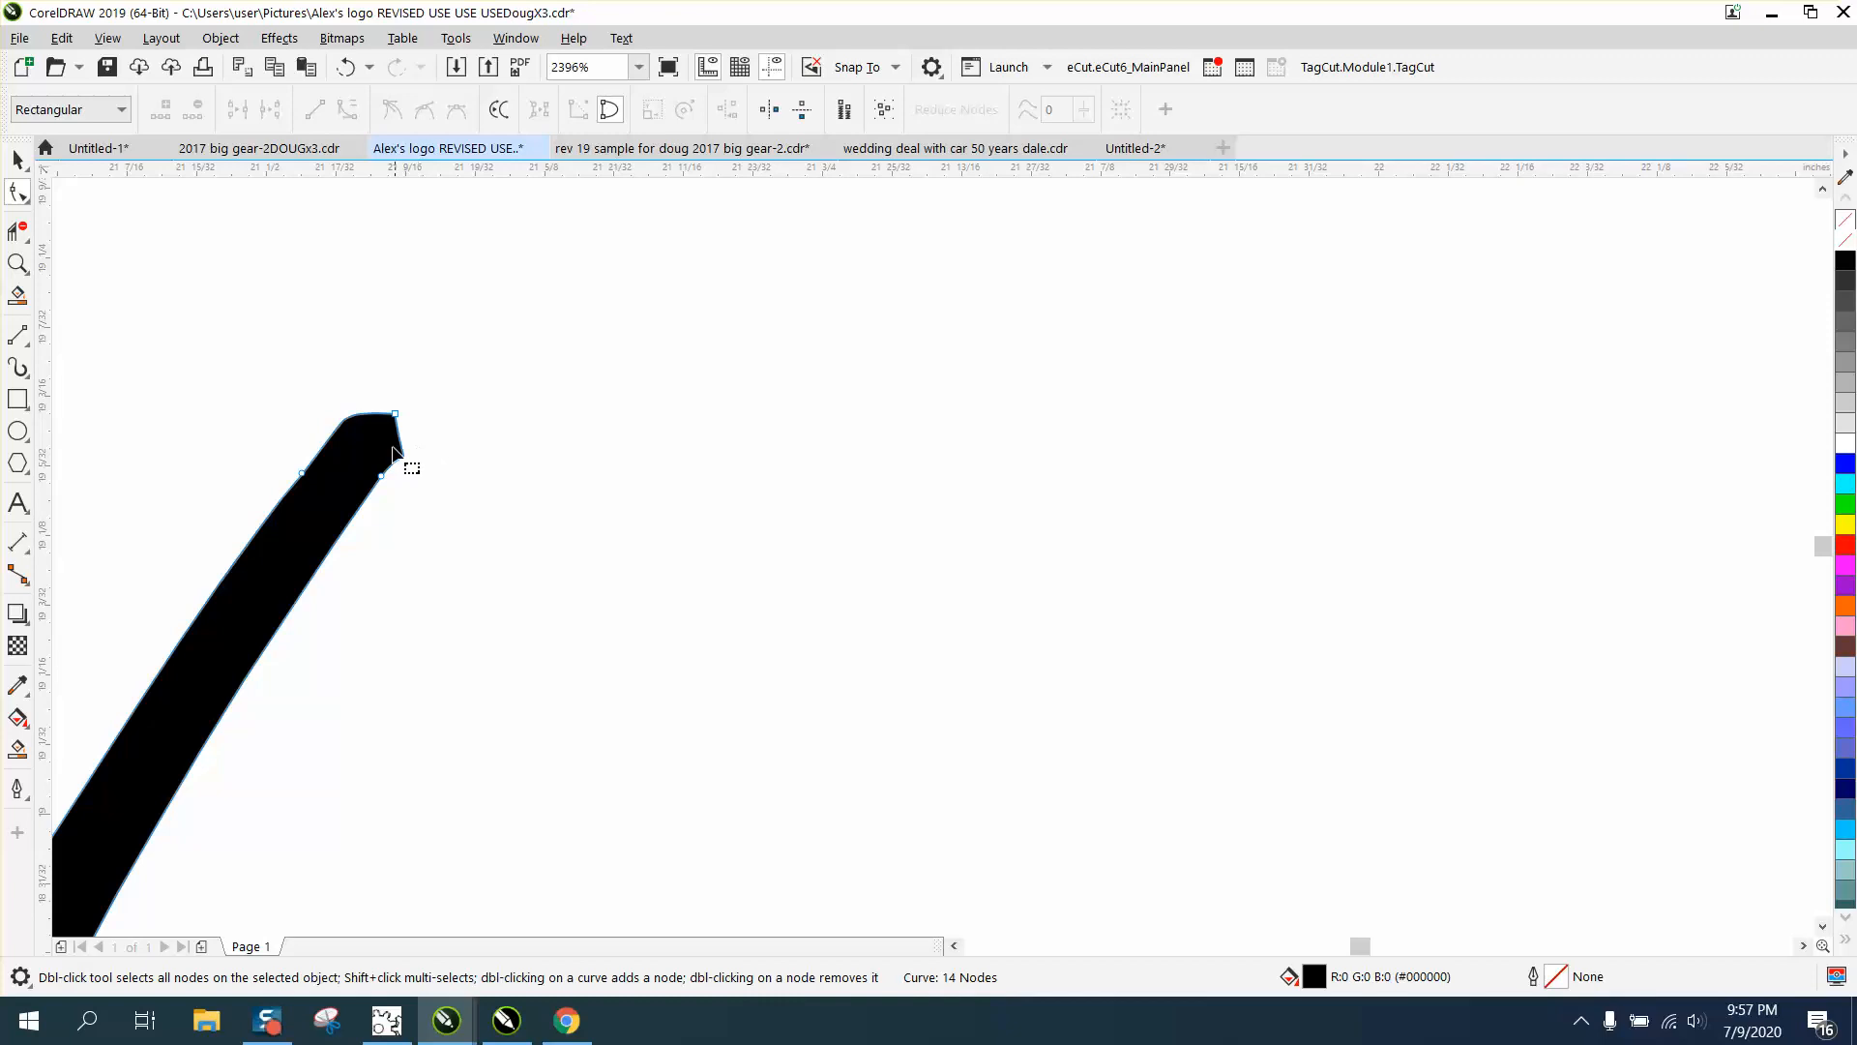
pyautogui.moveTo(385, 477); pyautogui.dragTo(426, 476)
# Examine the tips of the left and middle spires and the overall shape of the cleaned logo.
pyautogui.scroll(-1, 582, 505)
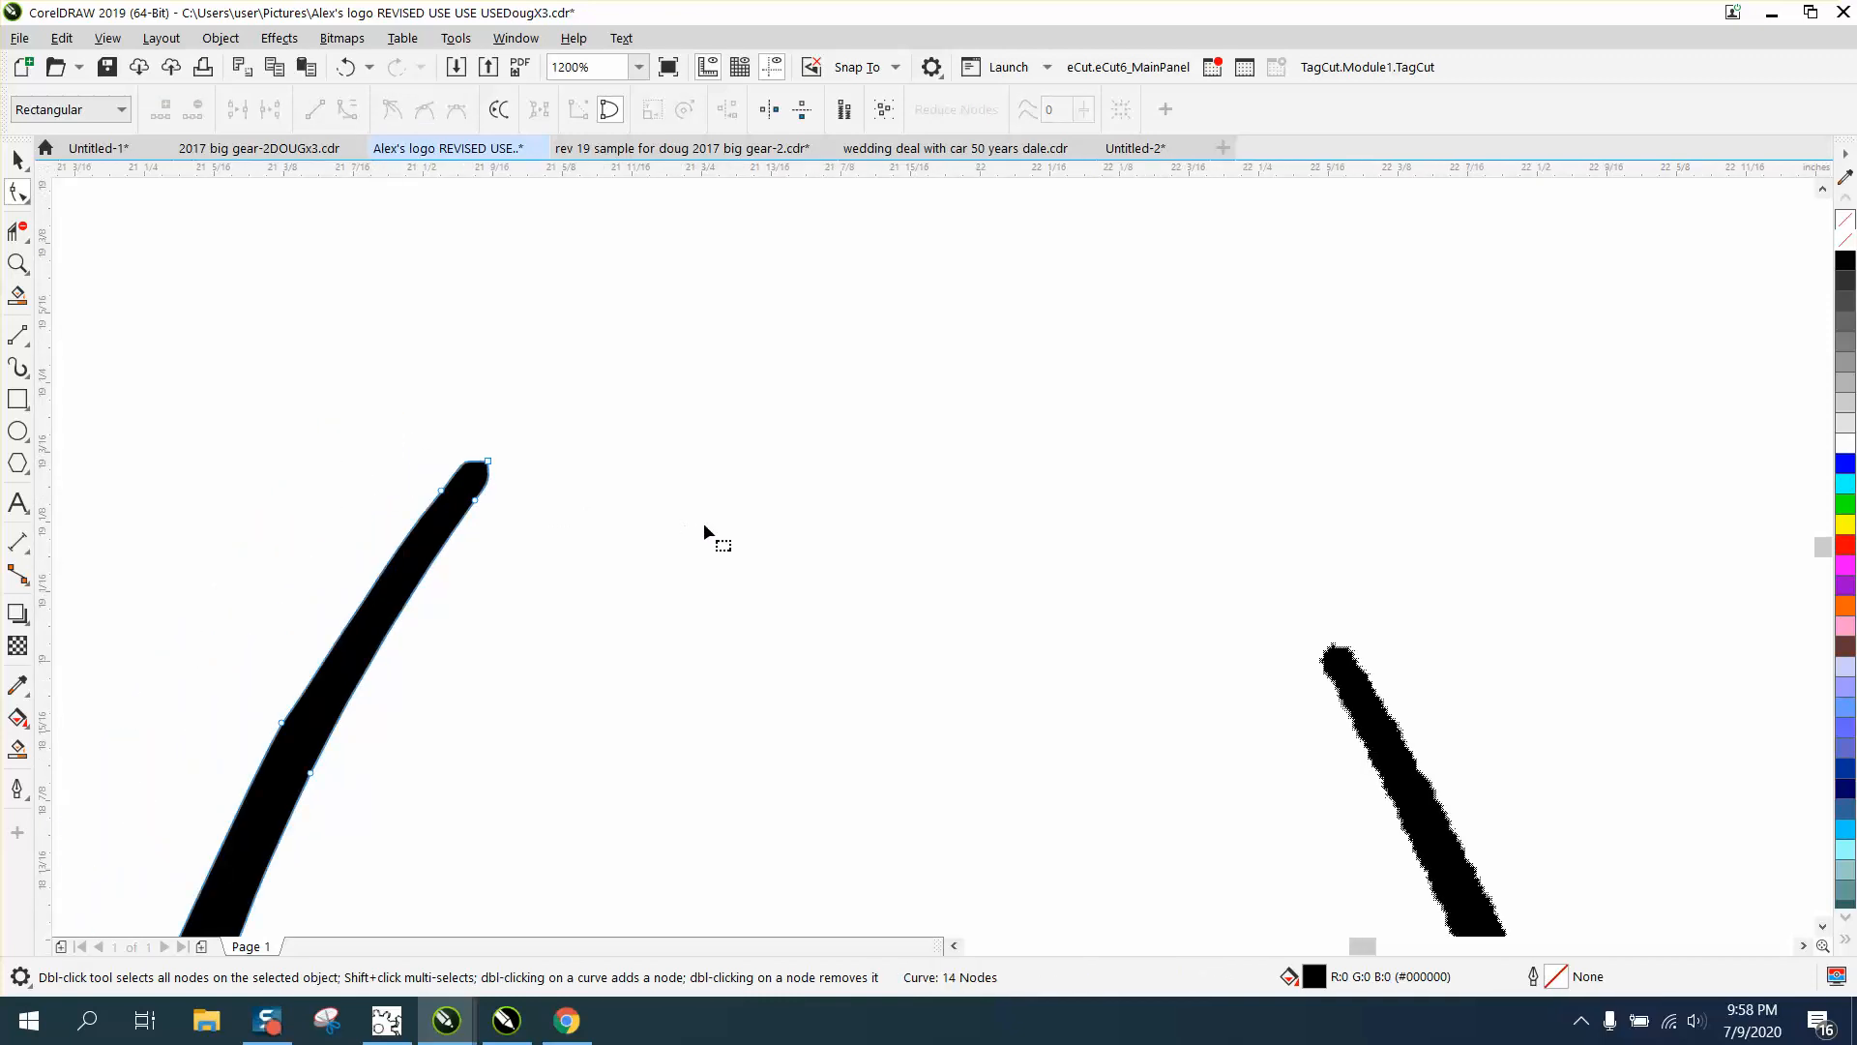
pyautogui.scroll(-2, 818, 548)
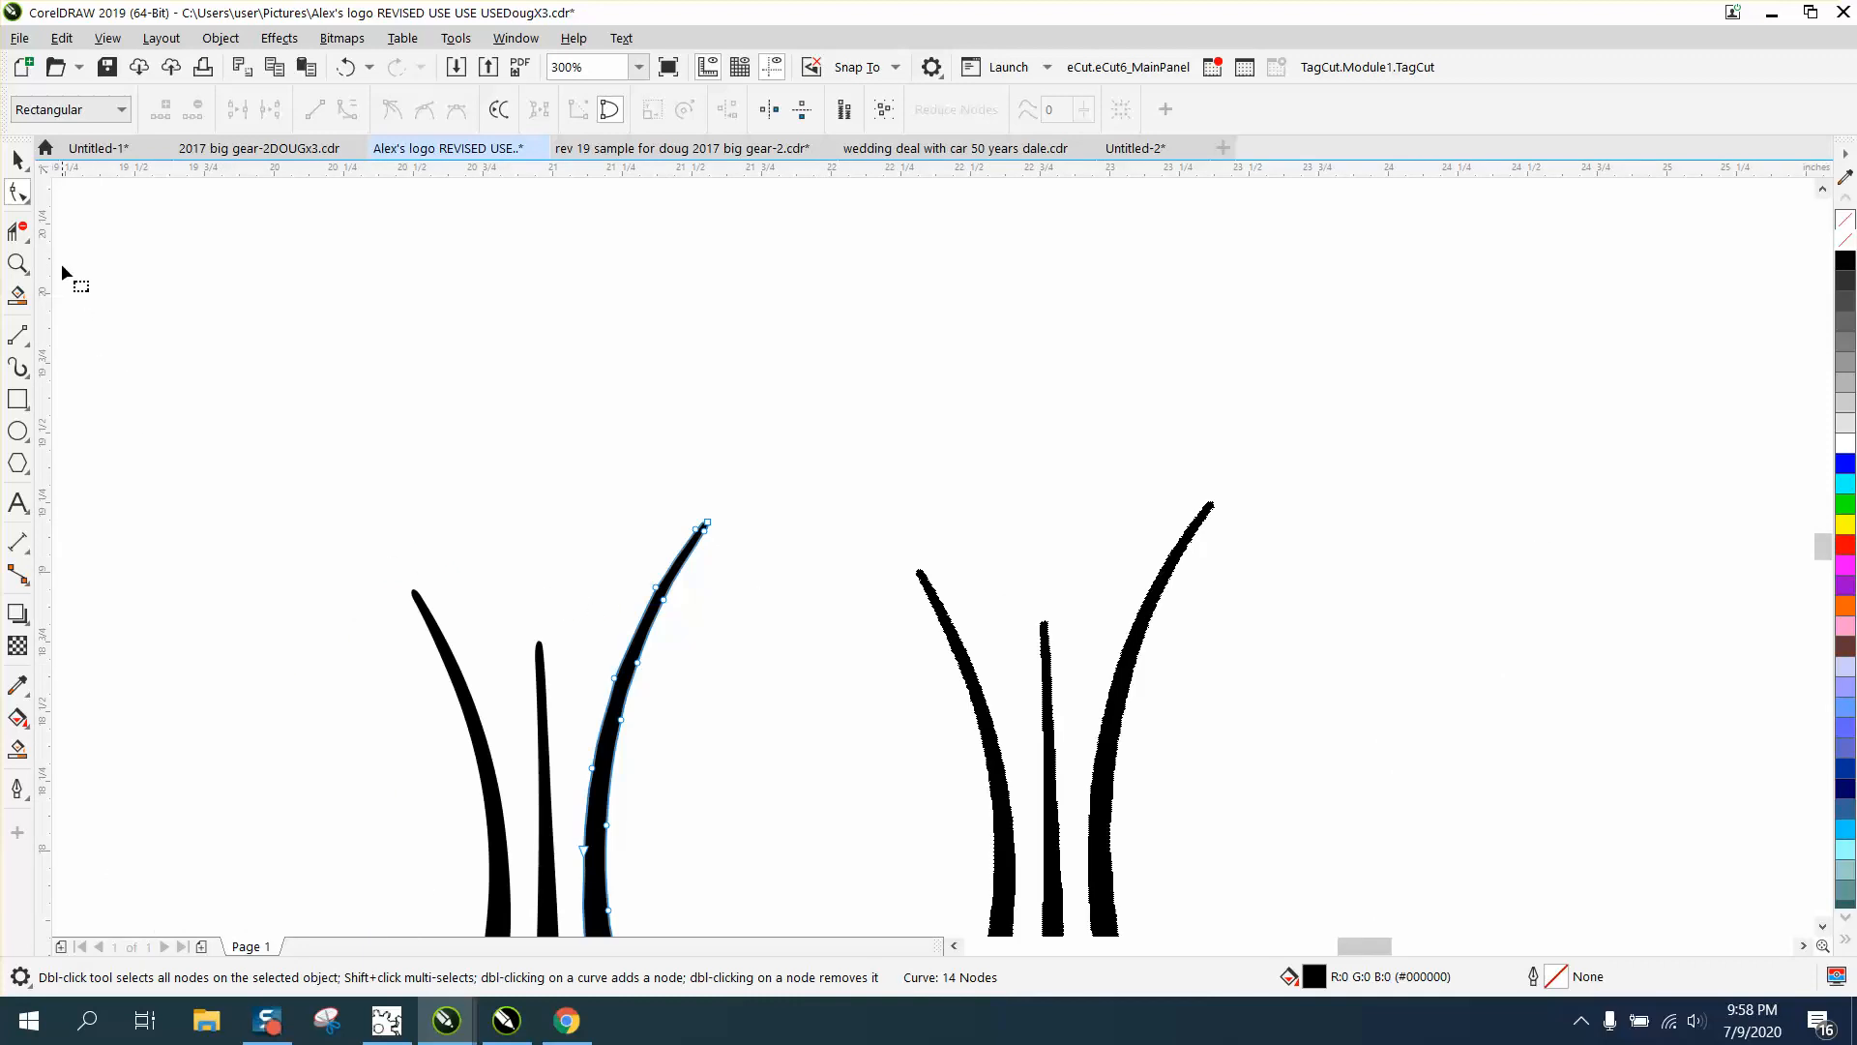
pyautogui.click(18, 263)
pyautogui.moveTo(367, 522); pyautogui.dragTo(514, 644)
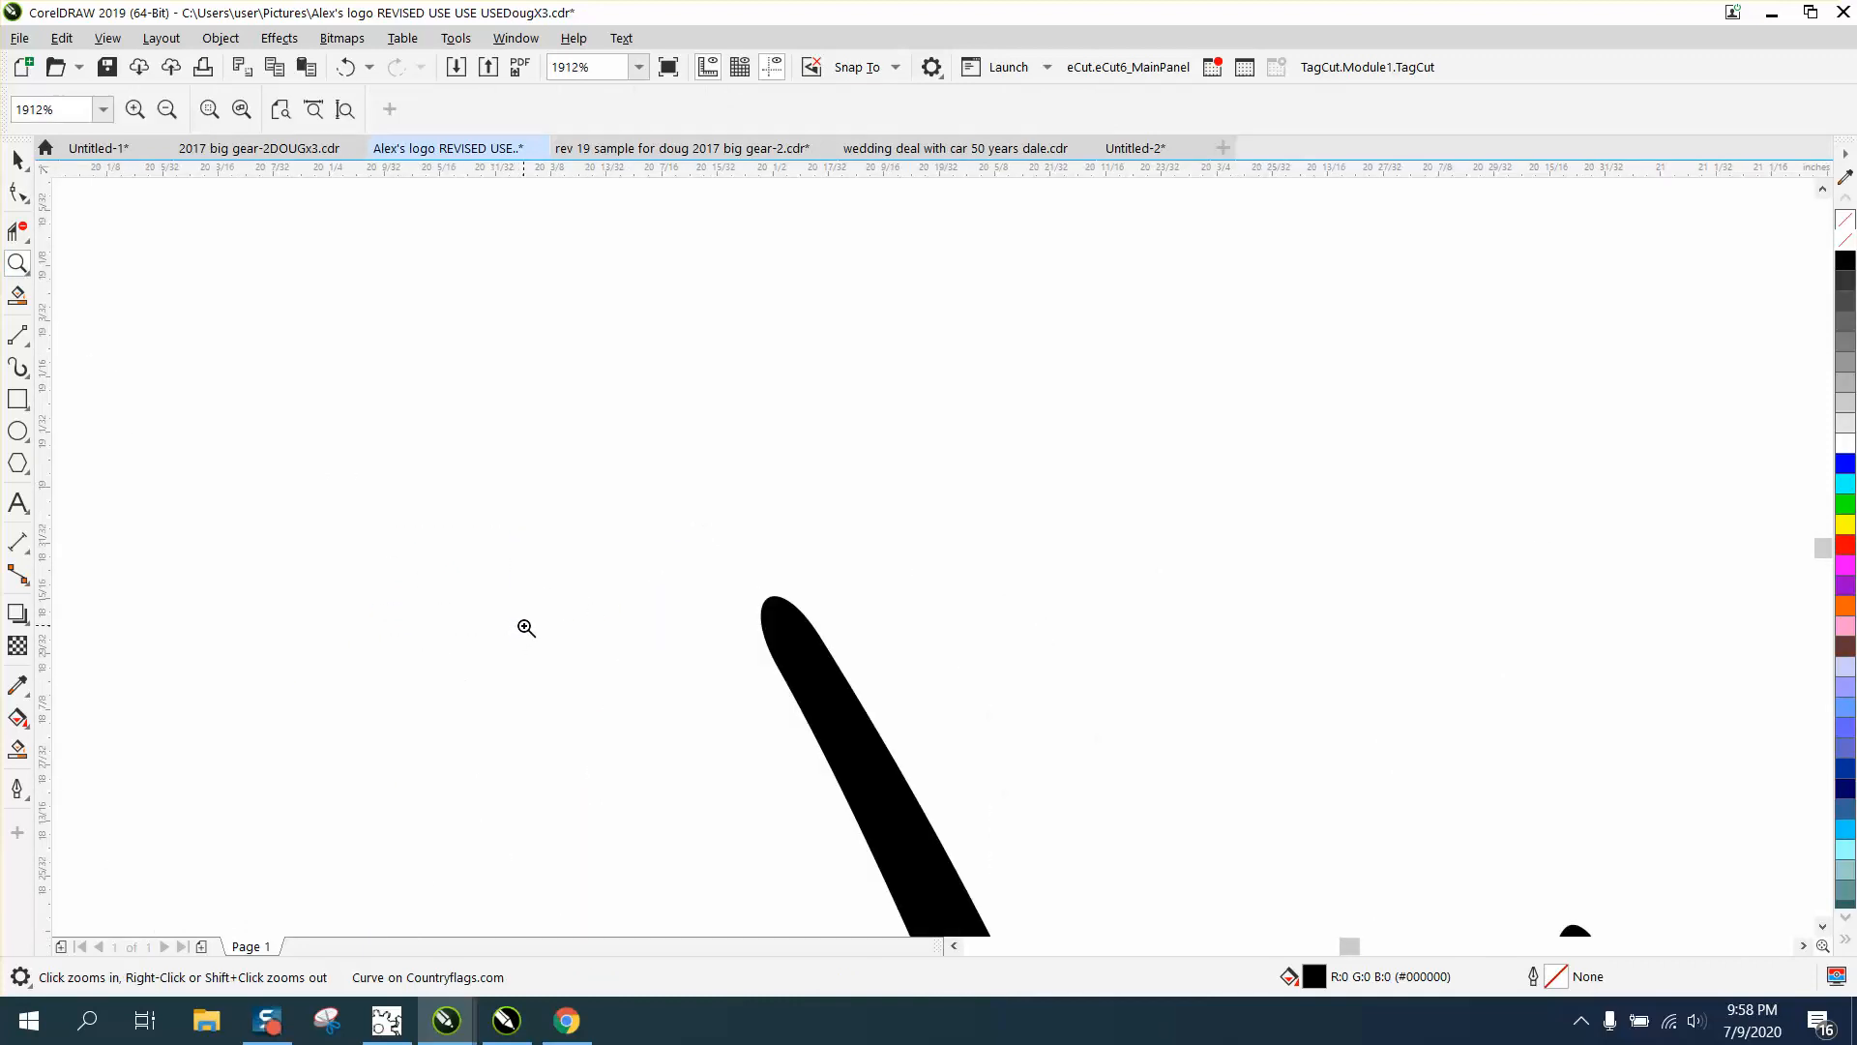
pyautogui.scroll(-3, 427, 526)
pyautogui.moveTo(671, 593); pyautogui.dragTo(845, 742)
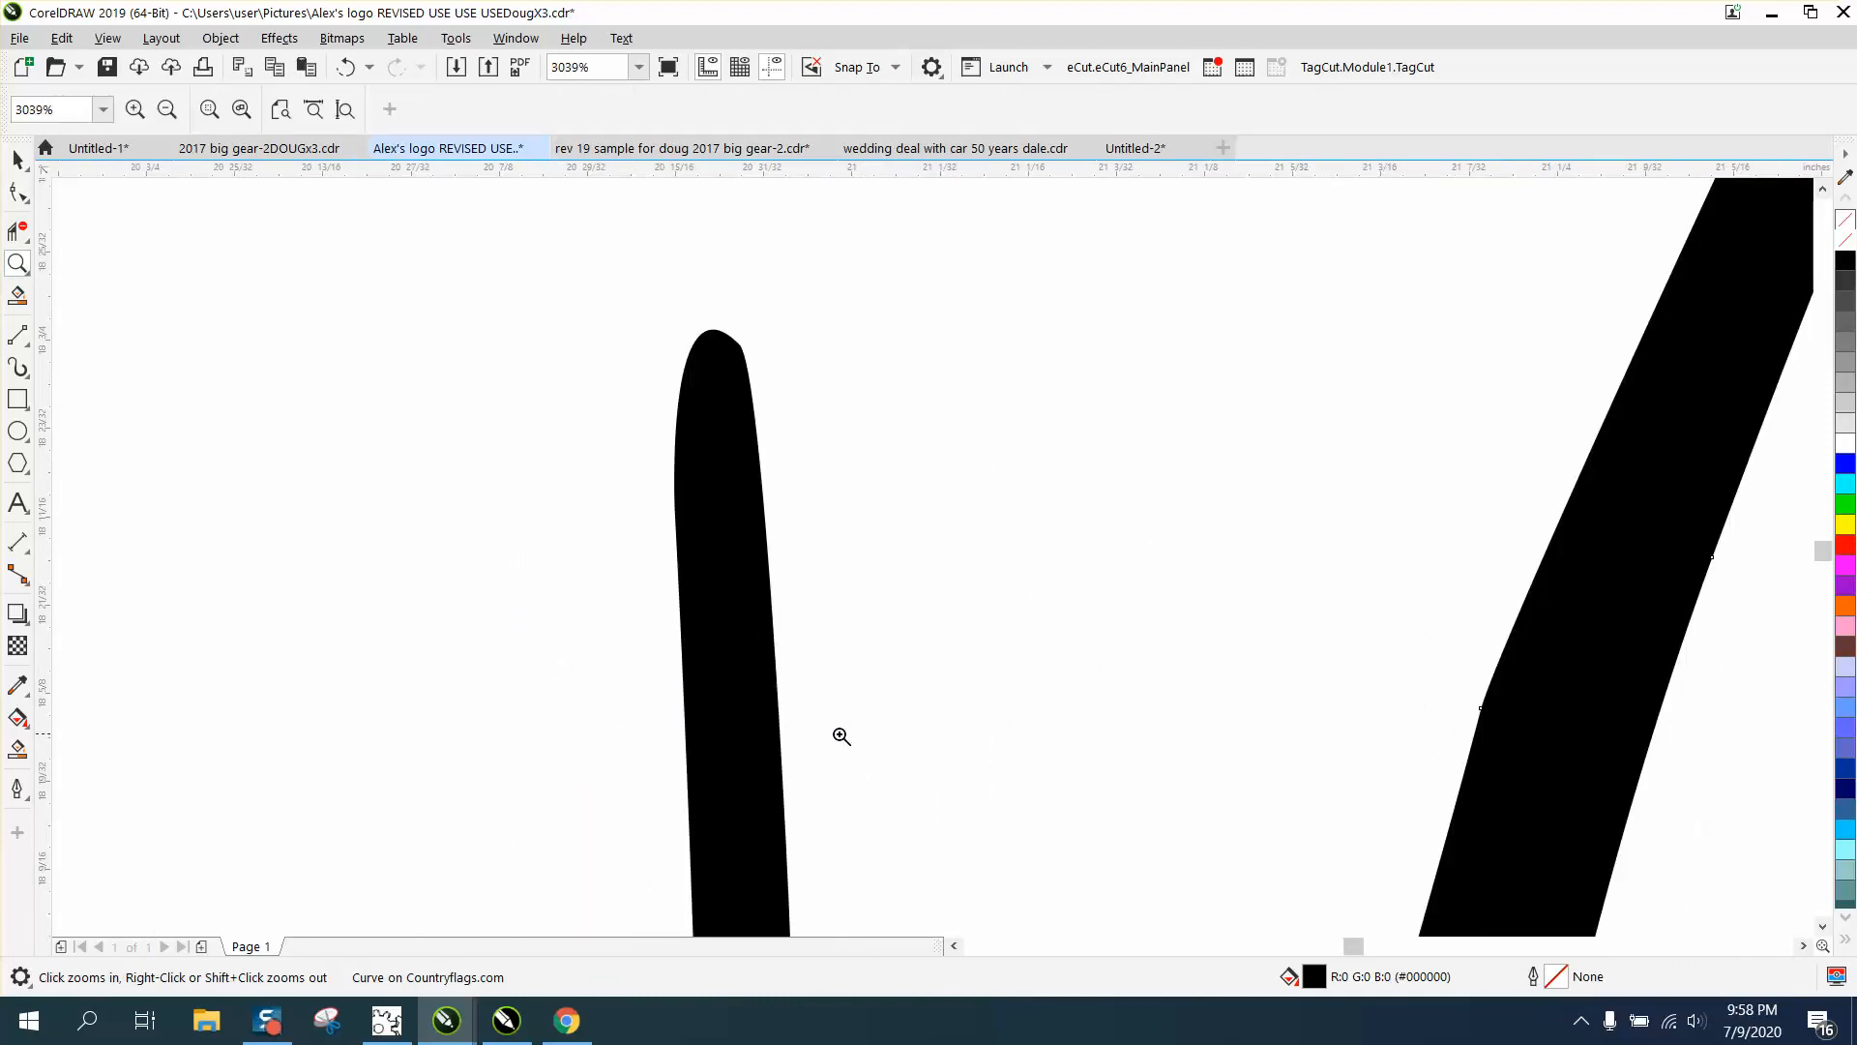
pyautogui.scroll(-5, 589, 548)
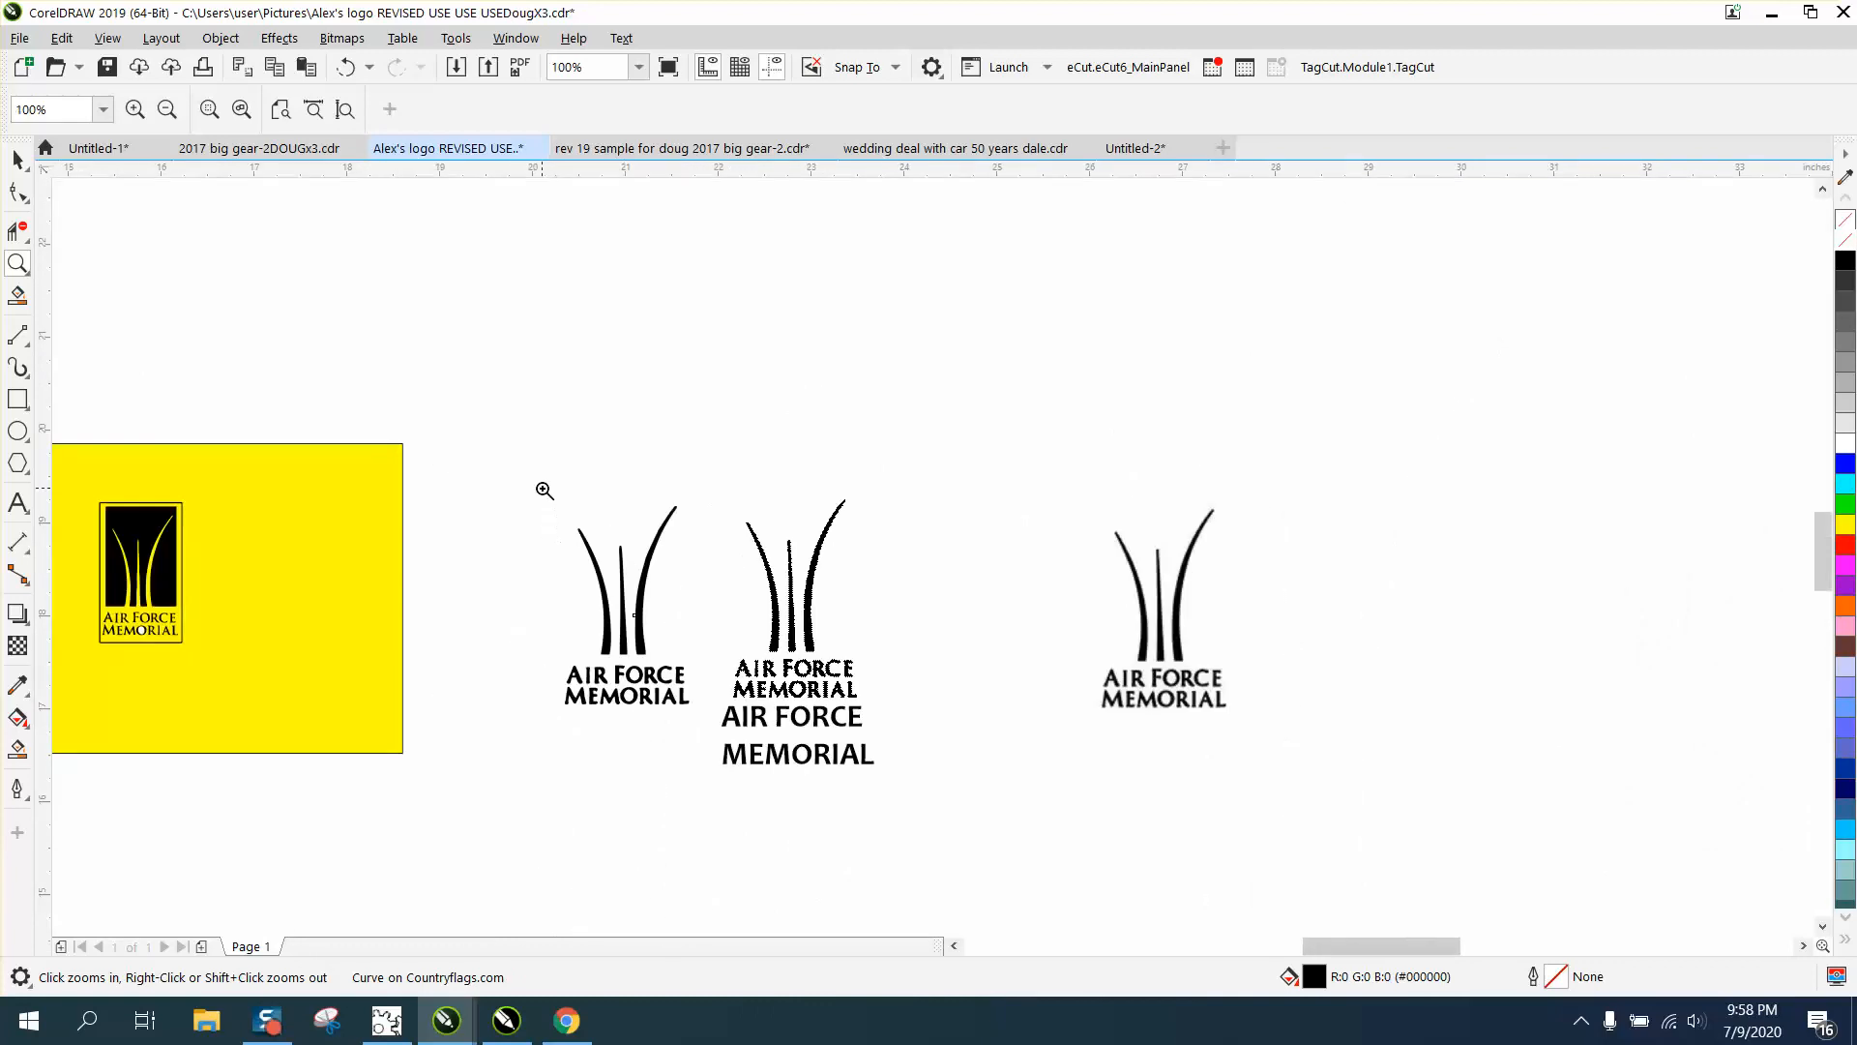
pyautogui.moveTo(545, 491); pyautogui.dragTo(740, 717)
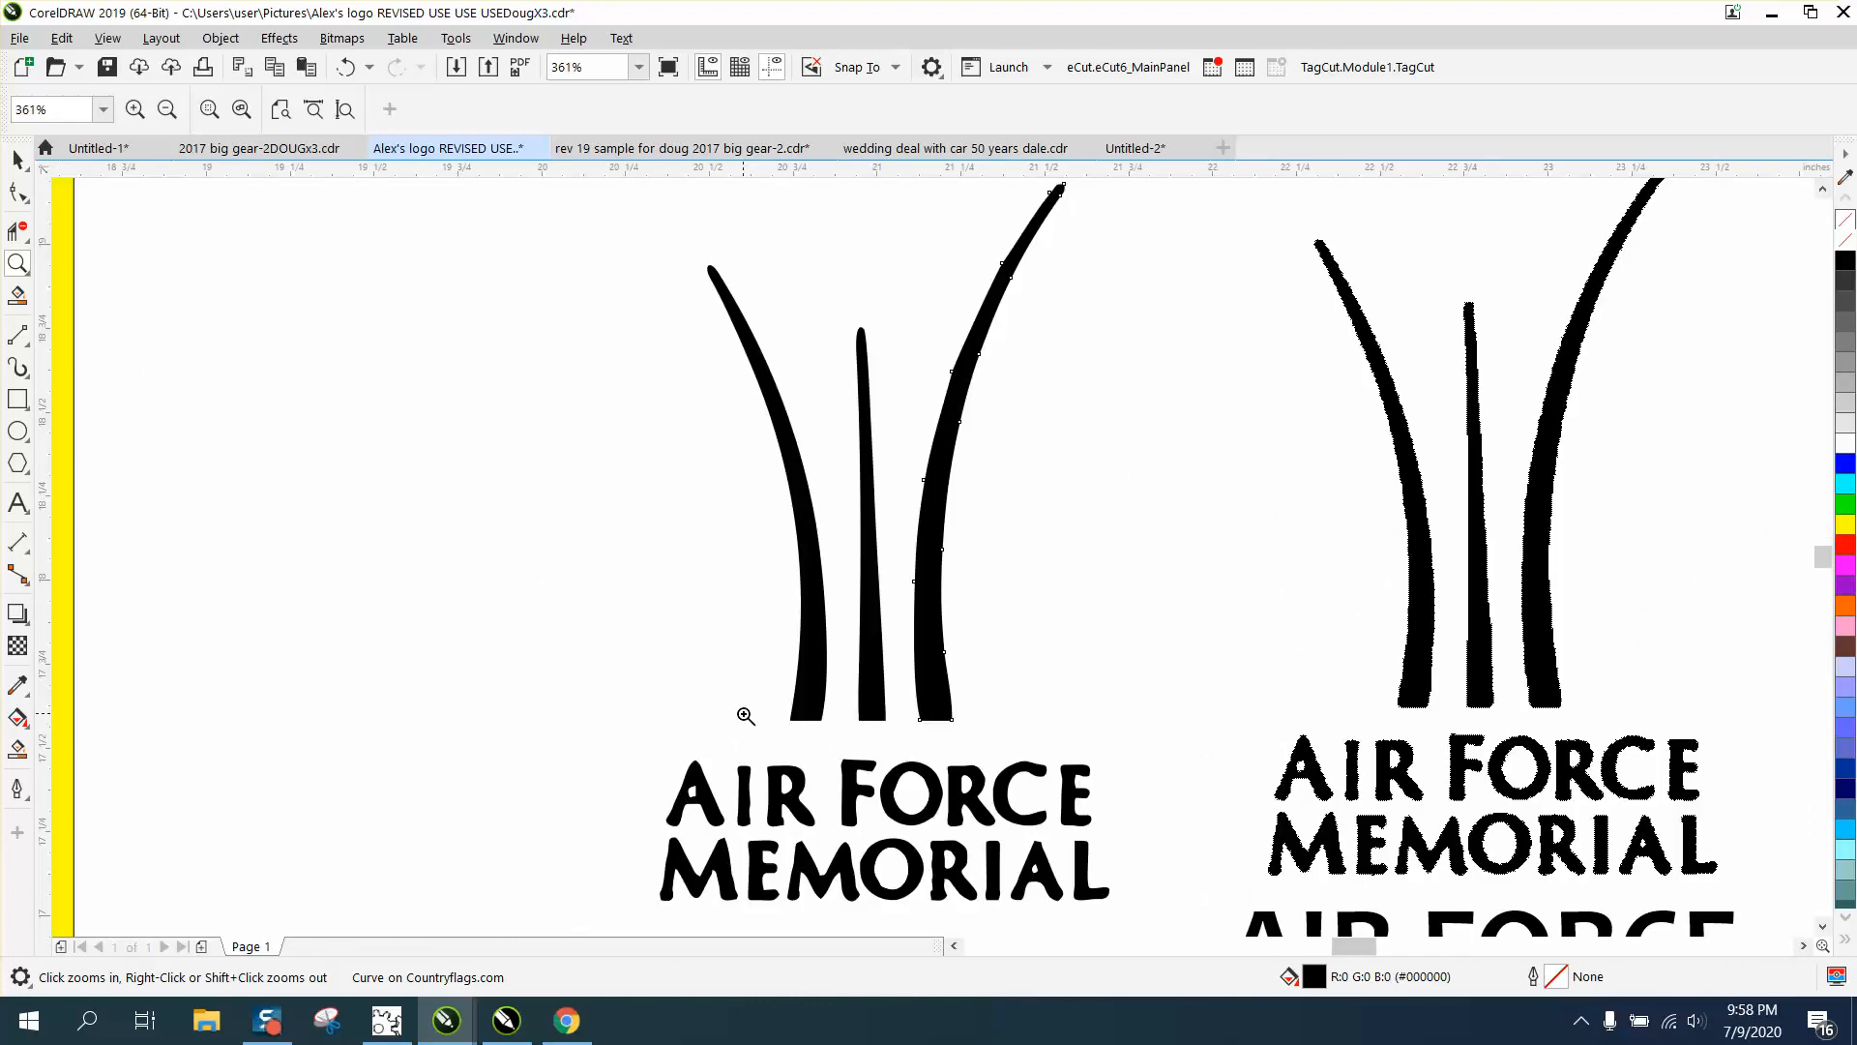